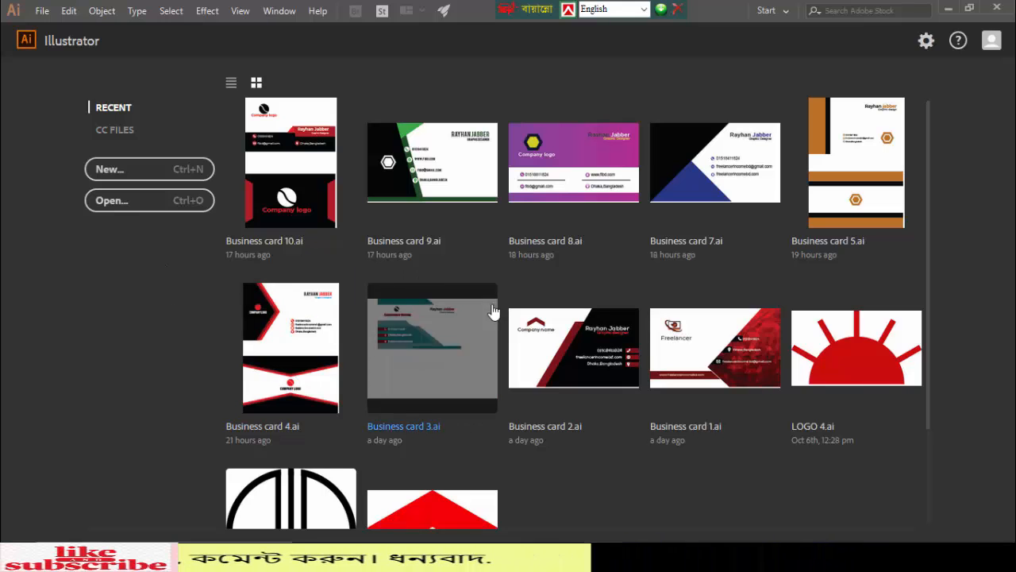
- Create a 2.13 x 3.39 in portrait document with 0.25 in bleed from the 2.13 x 3.3 in preset
scroll(555, 322, down, 3)
scroll(560, 319, up, 3)
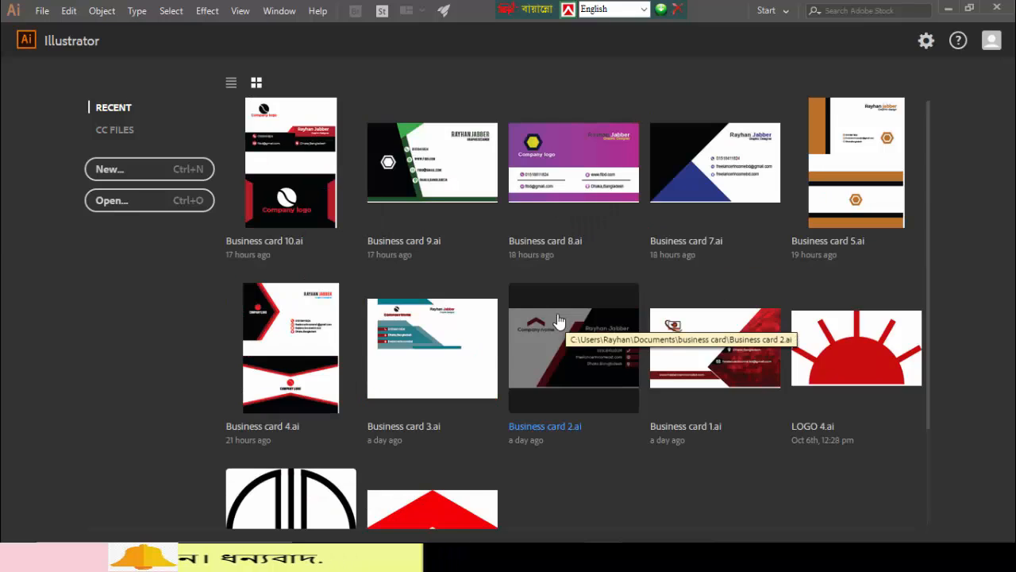
scroll(556, 325, down, 3)
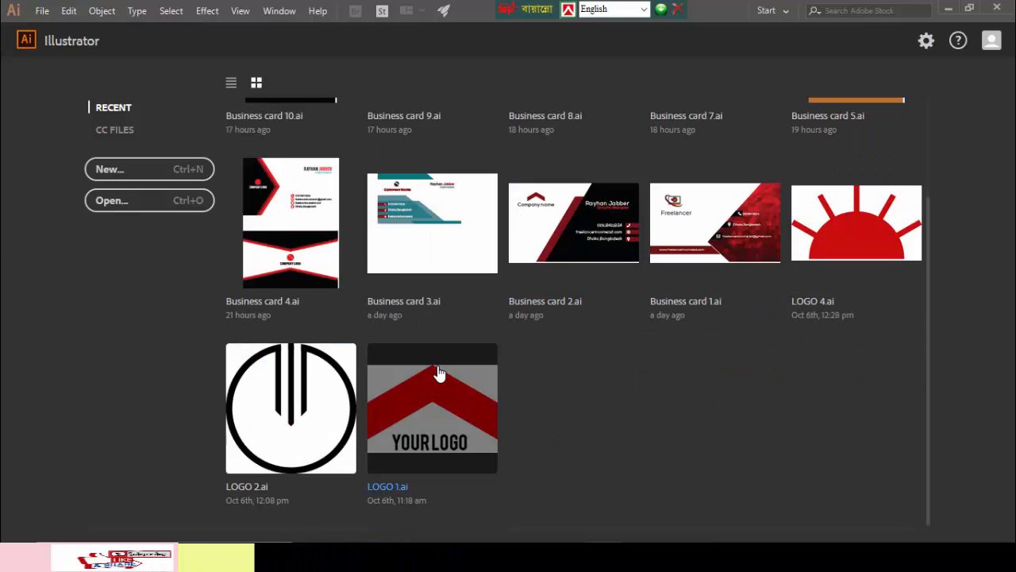
scroll(437, 369, up, 3)
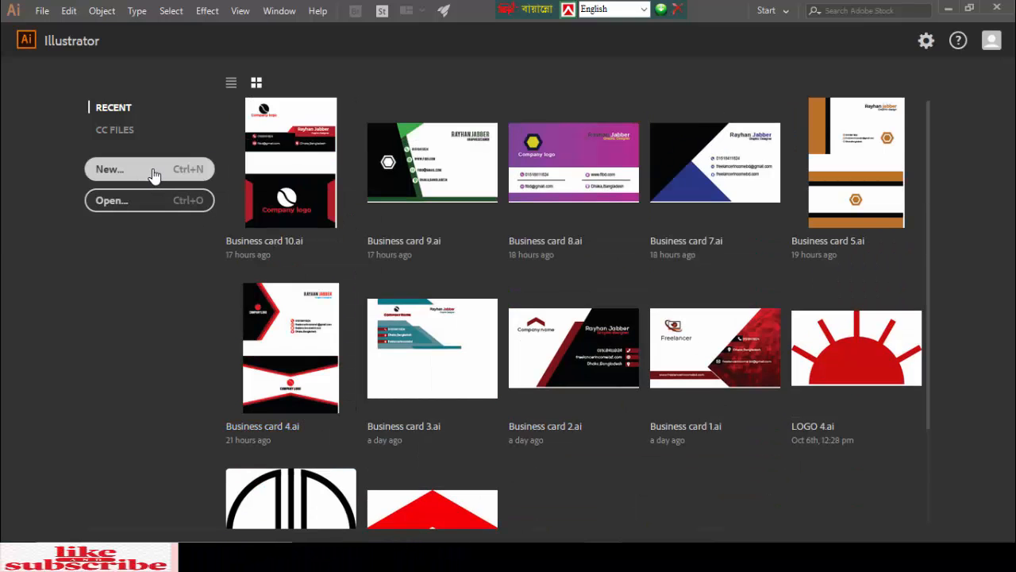
click(153, 174)
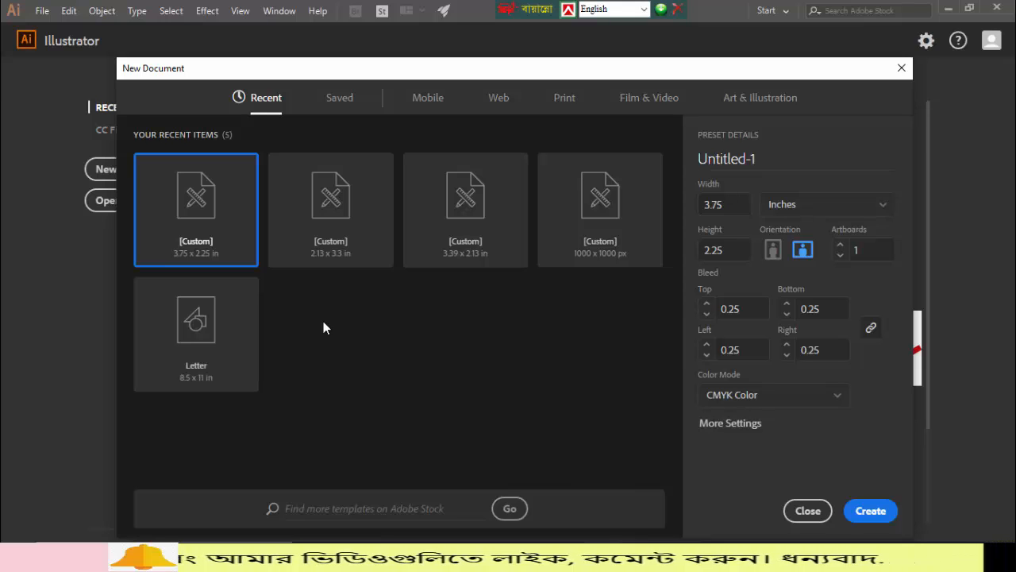
click(352, 228)
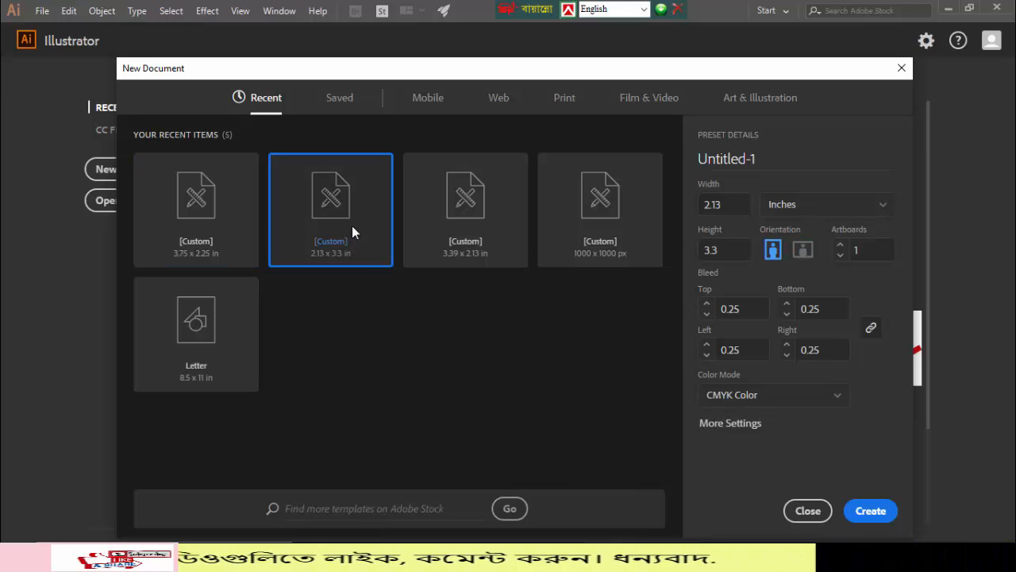
click(727, 250)
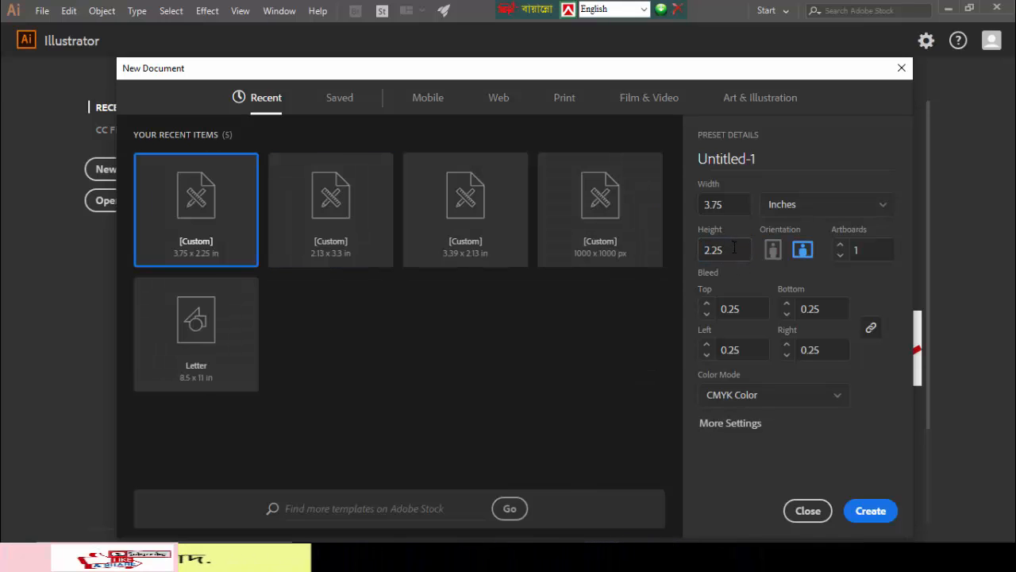
click(380, 229)
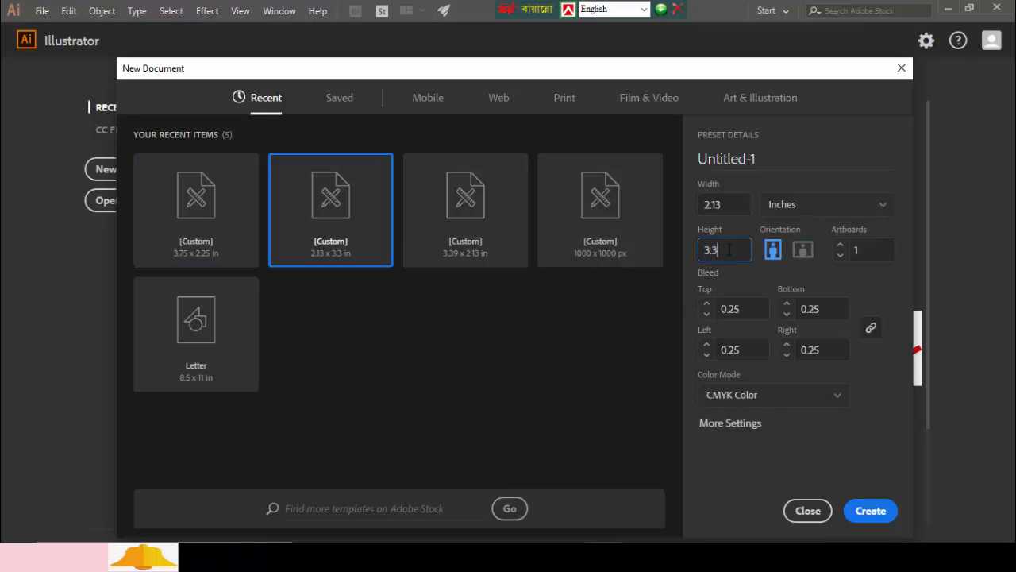
click(757, 289)
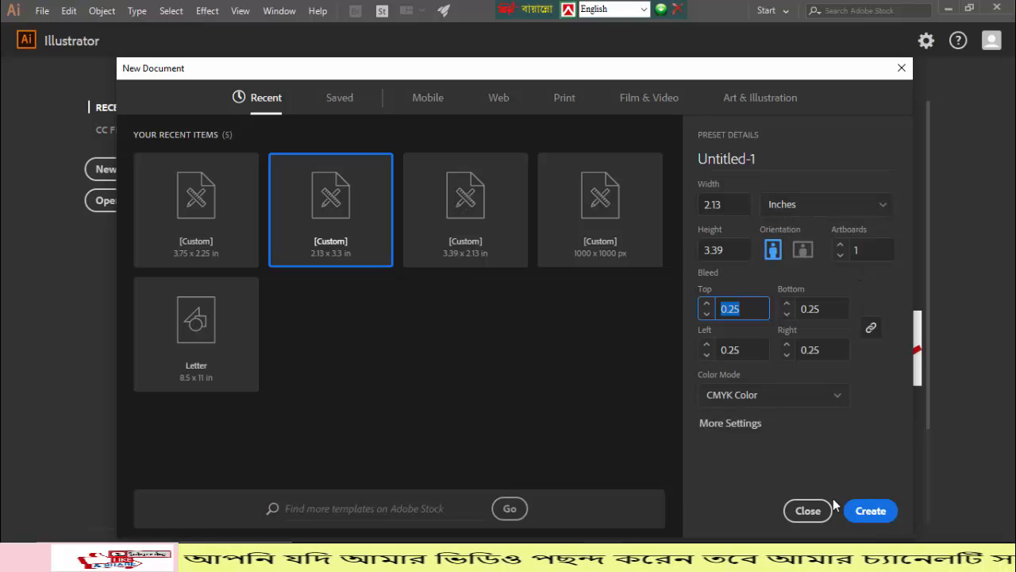
click(869, 510)
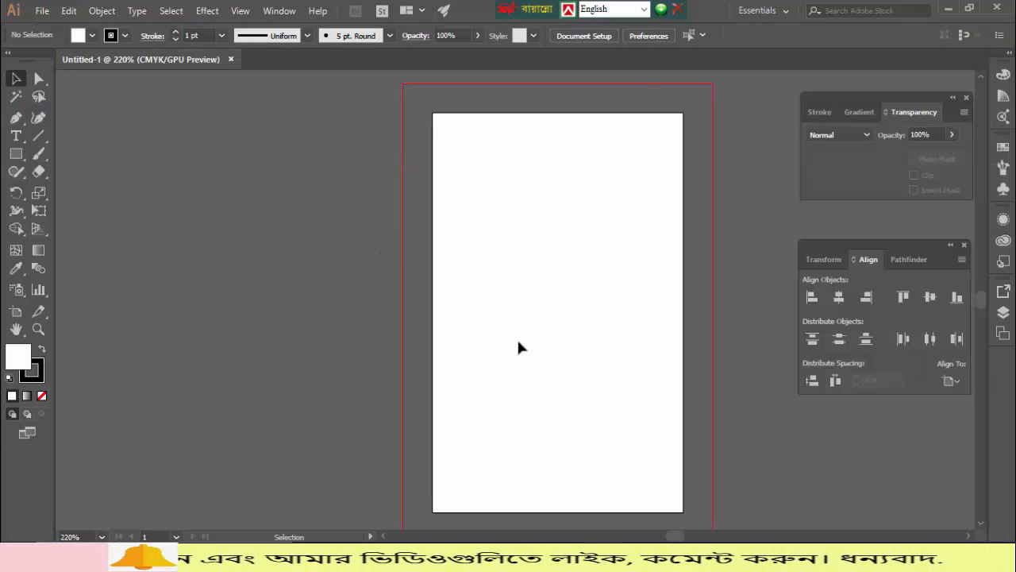
- Draw a rectangle covering the whole artboard
key(ctrl+minus)
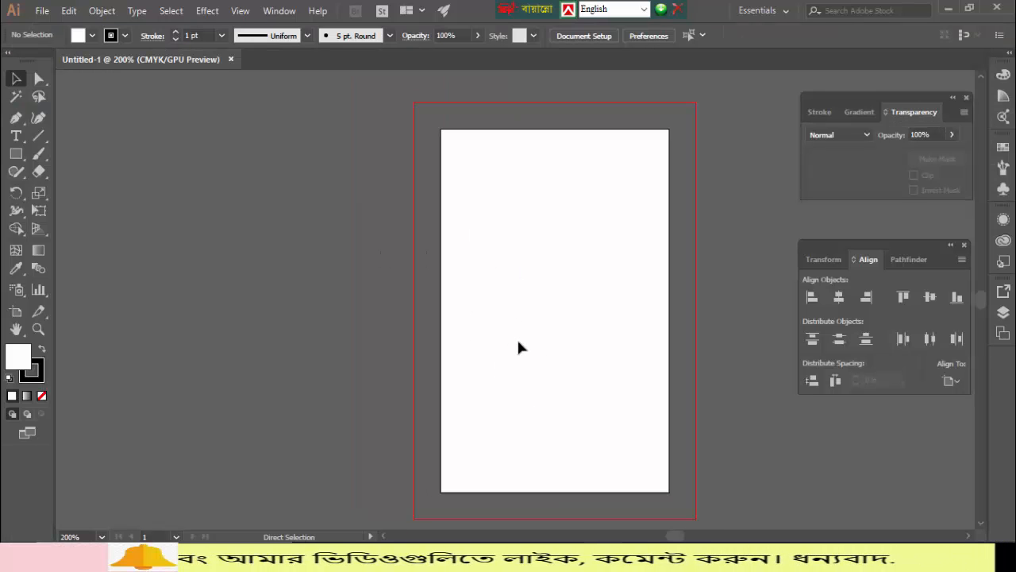
click(16, 154)
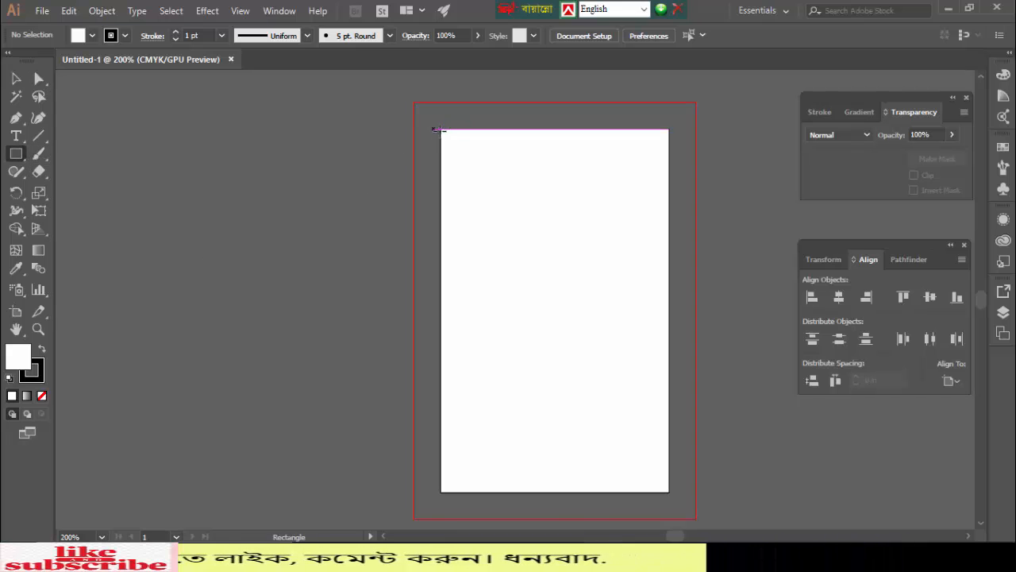
drag(440, 129, 668, 492)
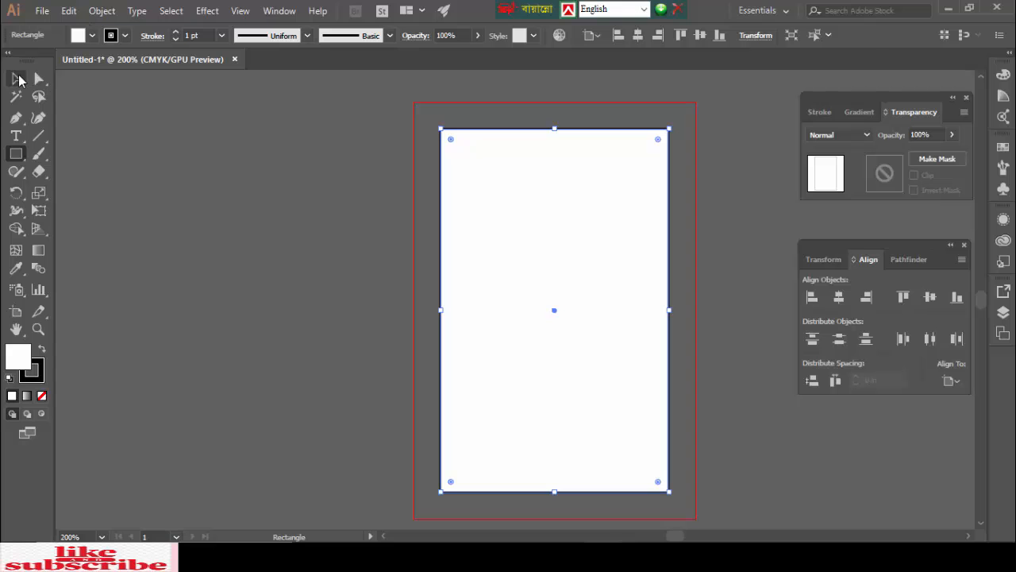
- Offset the rectangle's path by -0.25 in to create an inset copy
click(17, 79)
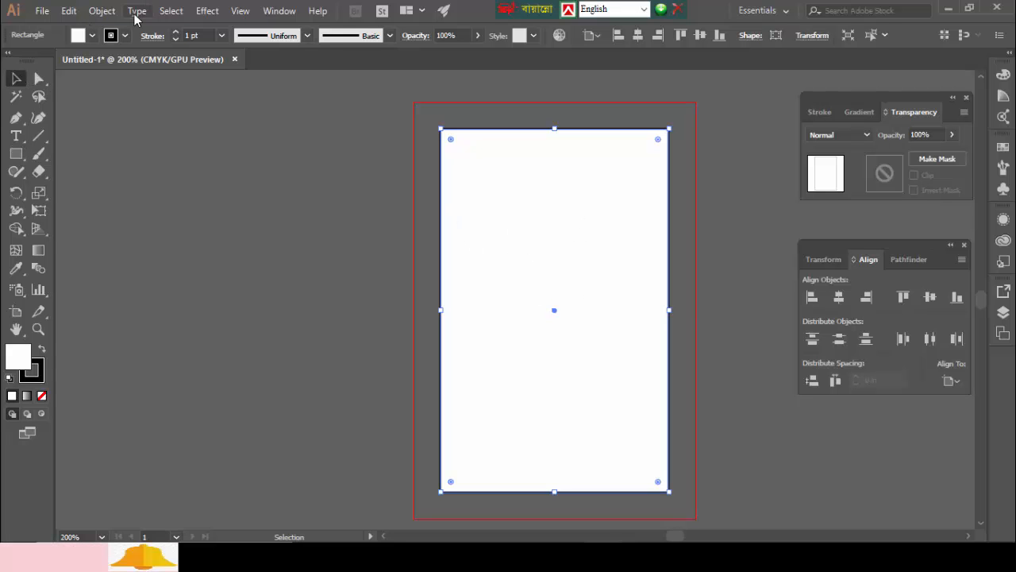
click(101, 11)
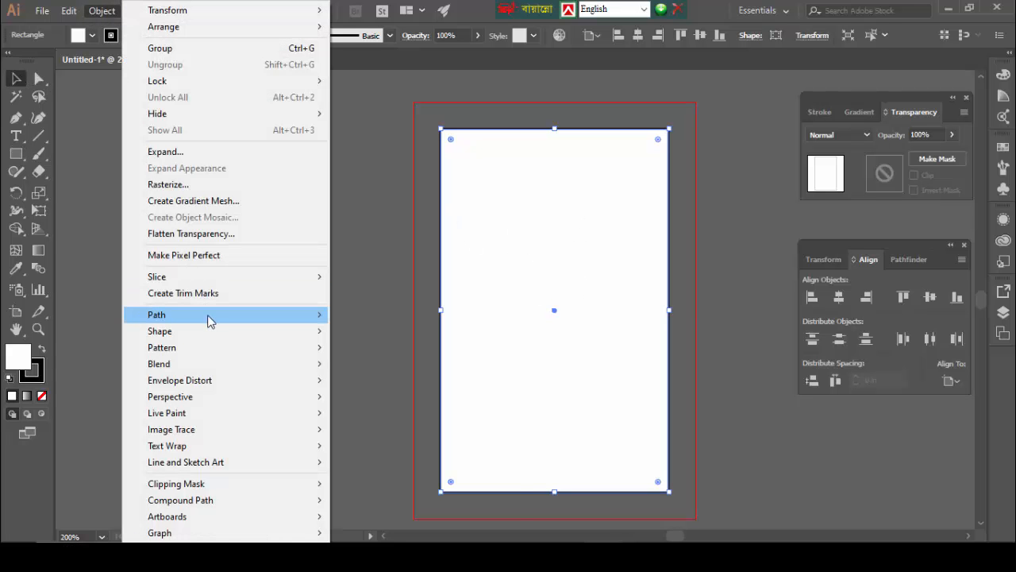
mouse_move(225, 321)
click(414, 369)
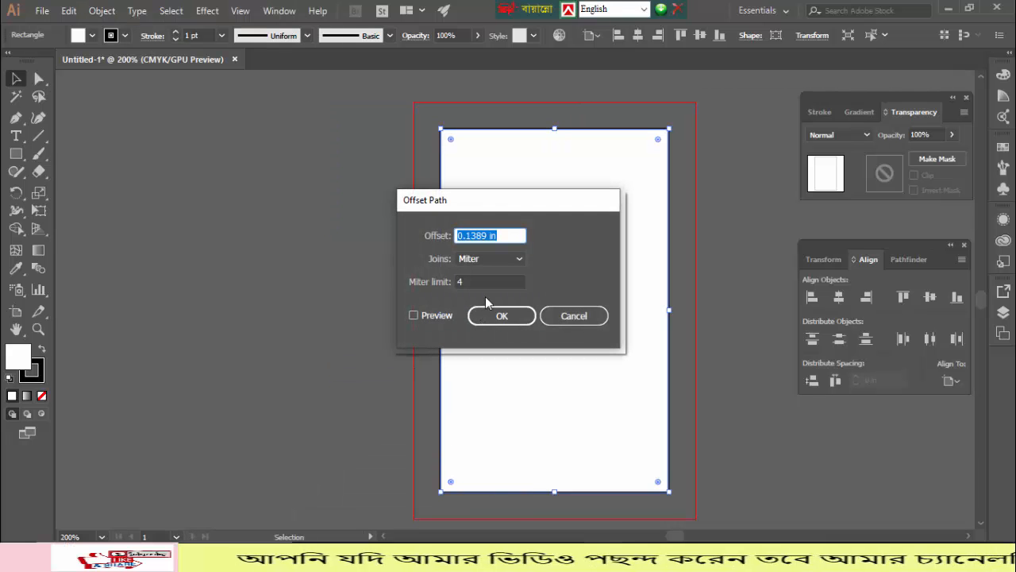
text(-)
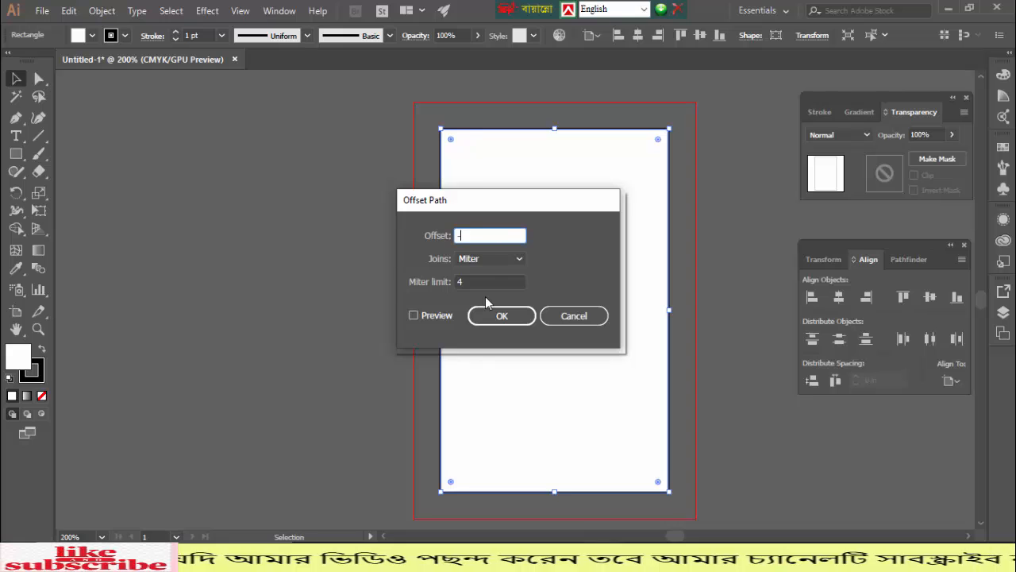
text(0.25)
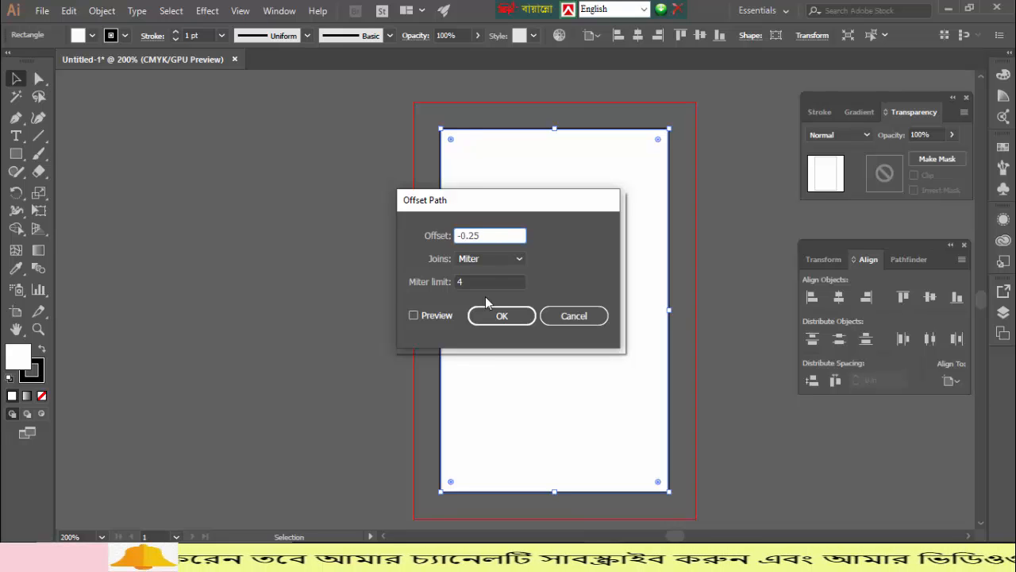
click(490, 316)
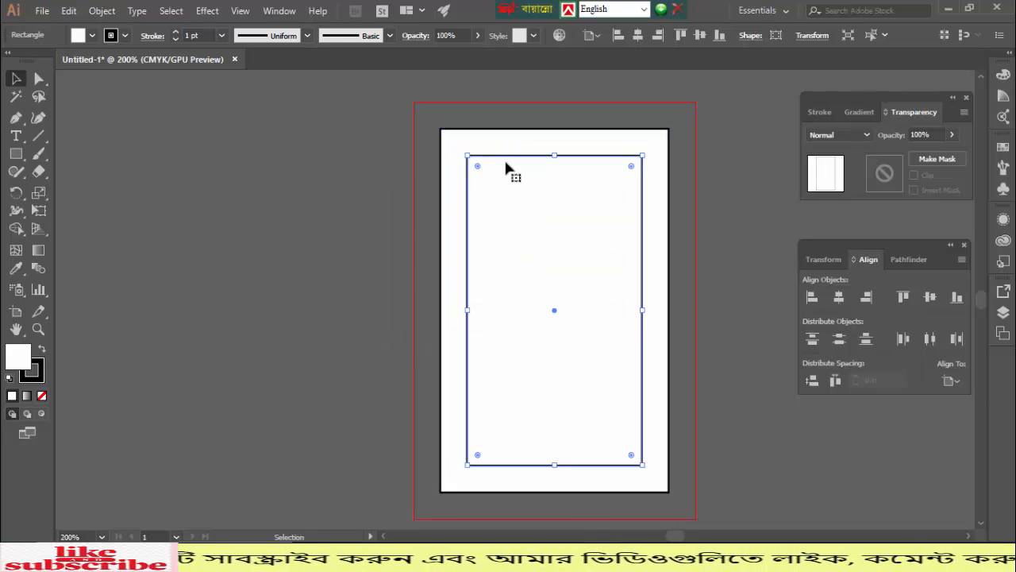
- Turn the inset rectangle into a guide, then remove the outer rectangle's stroke and lock it
right_click(547, 159)
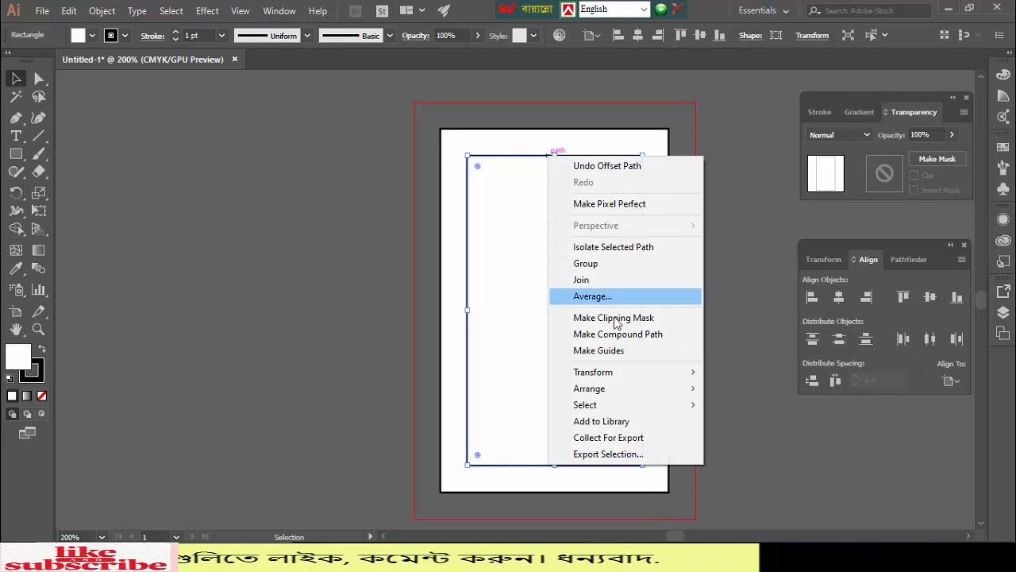
click(612, 350)
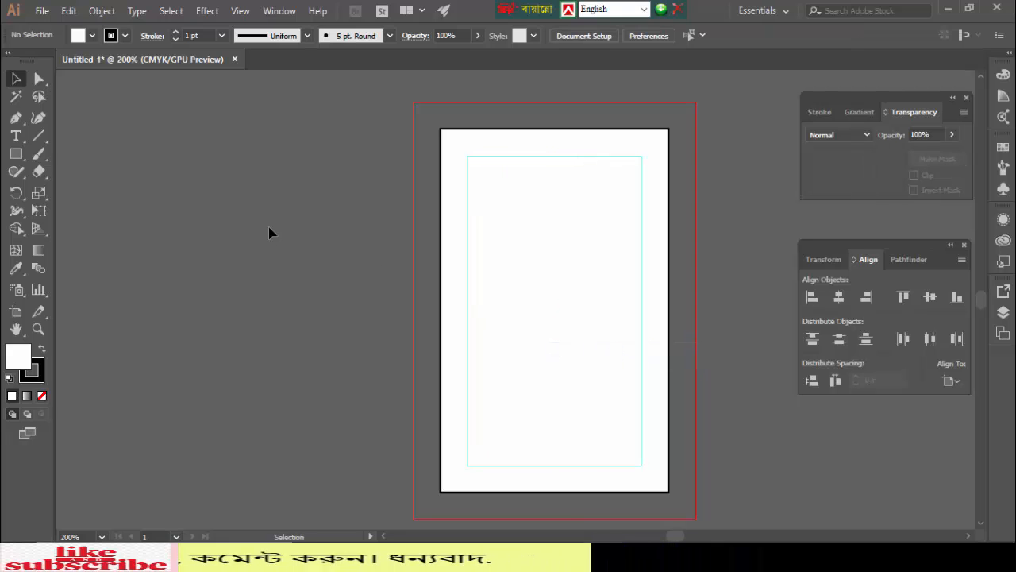
click(451, 137)
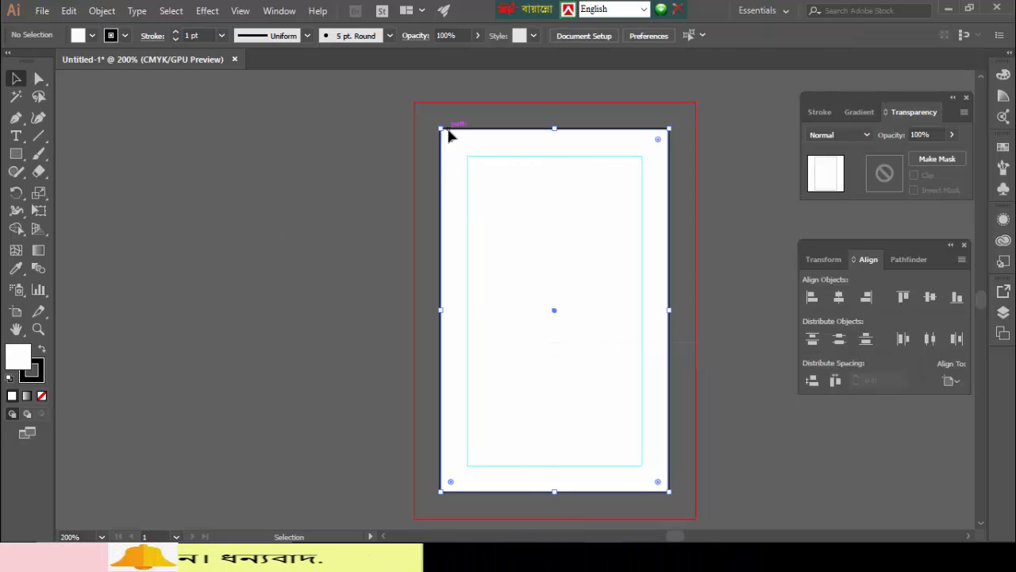
click(174, 38)
click(318, 233)
drag(512, 270, 545, 300)
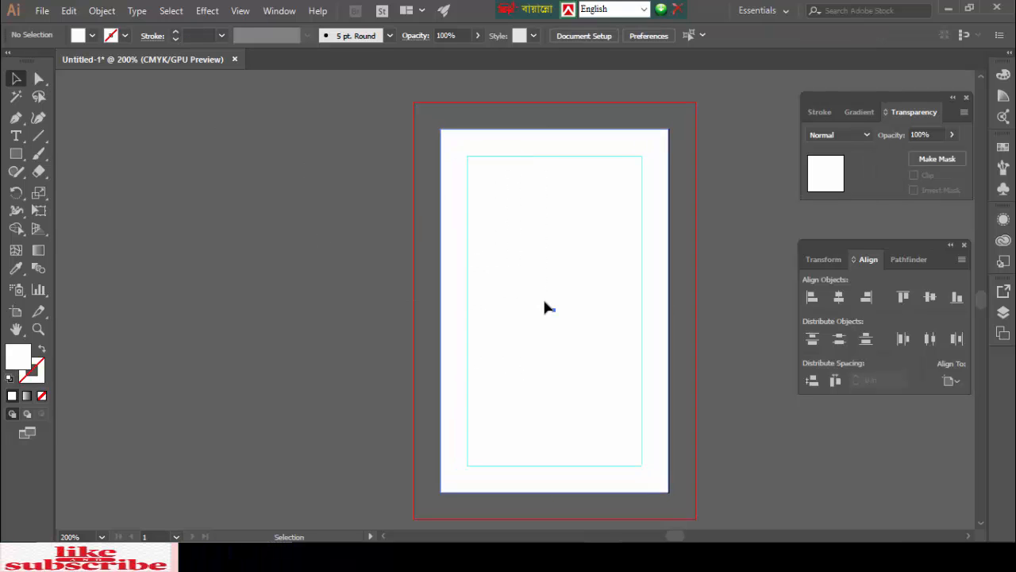
key(ctrl+2)
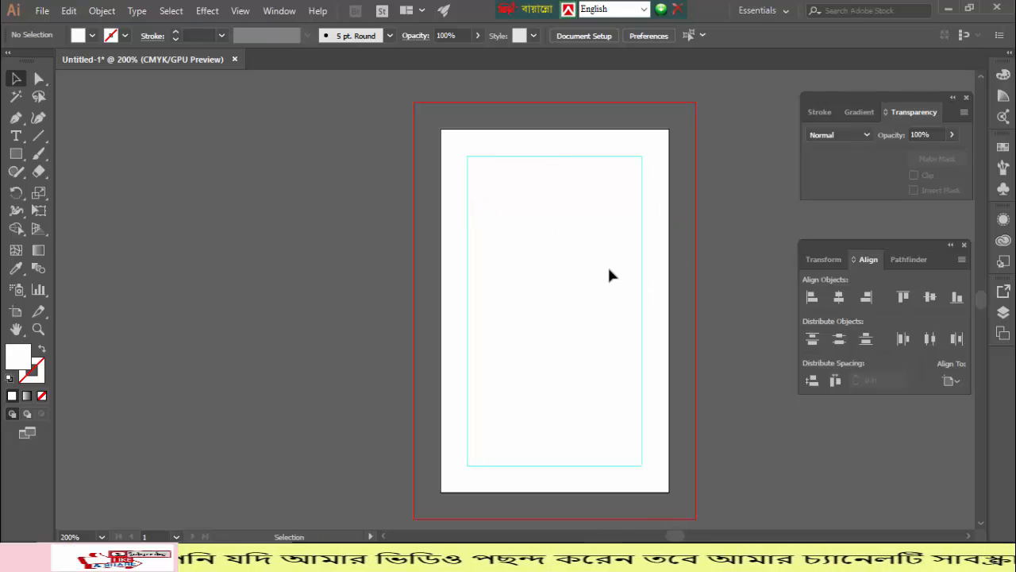
- Draw a tall narrow rectangle beside the artboard filled with maroon 701616
click(16, 153)
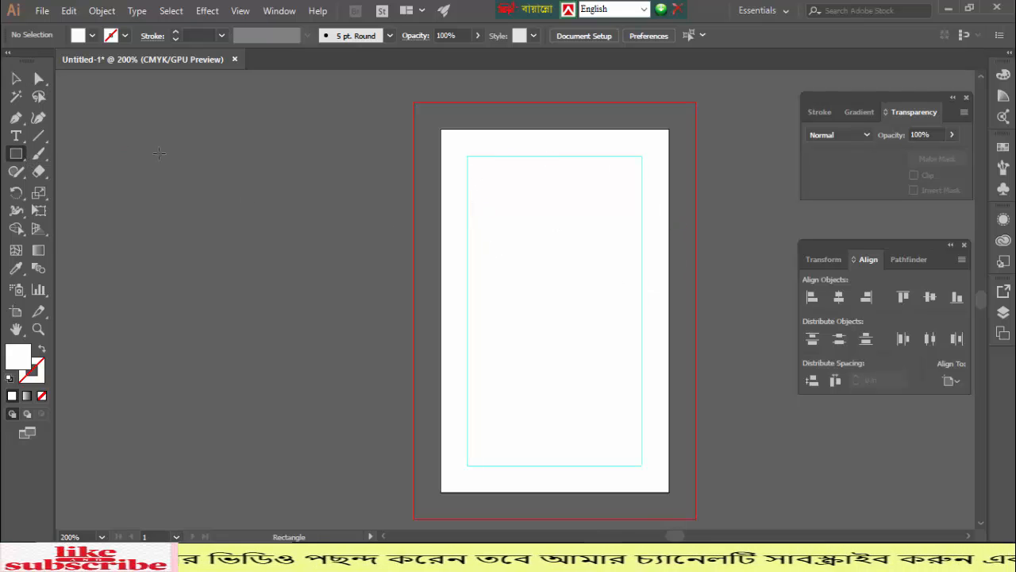
drag(229, 136, 251, 259)
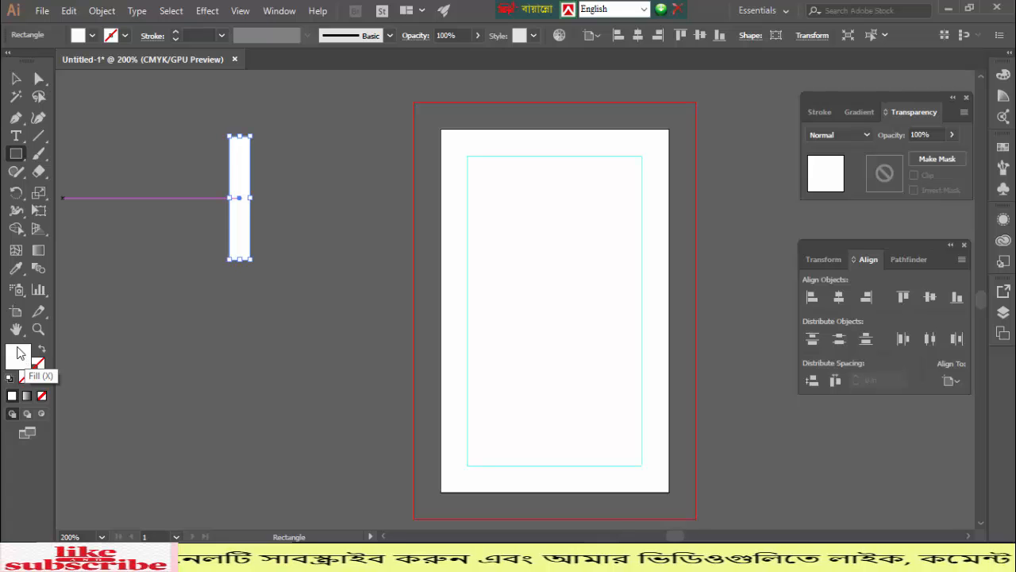
double_click(21, 354)
mouse_move(397, 340)
mouse_down()
mouse_move(461, 256)
mouse_move(466, 282)
mouse_up()
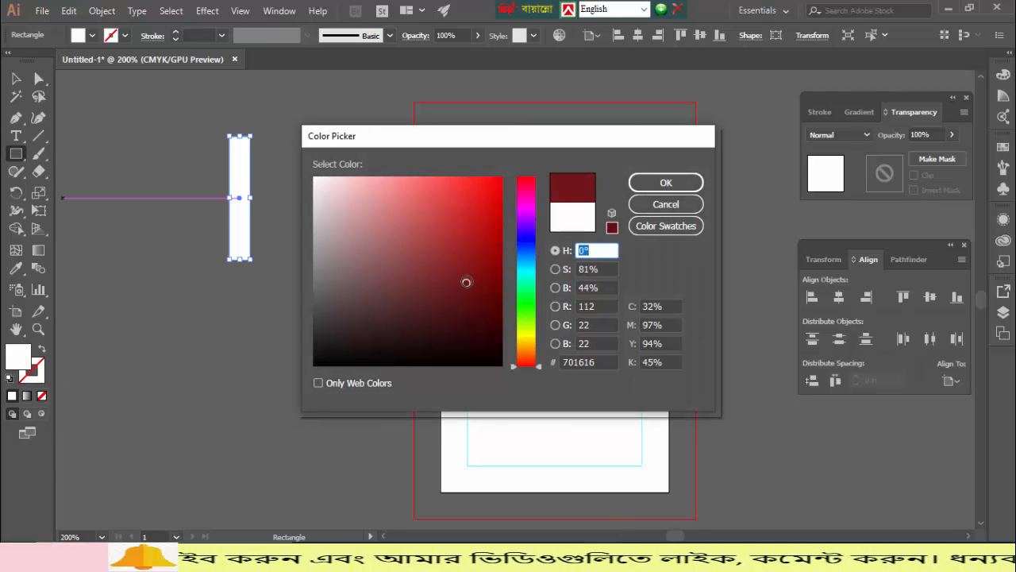
click(666, 183)
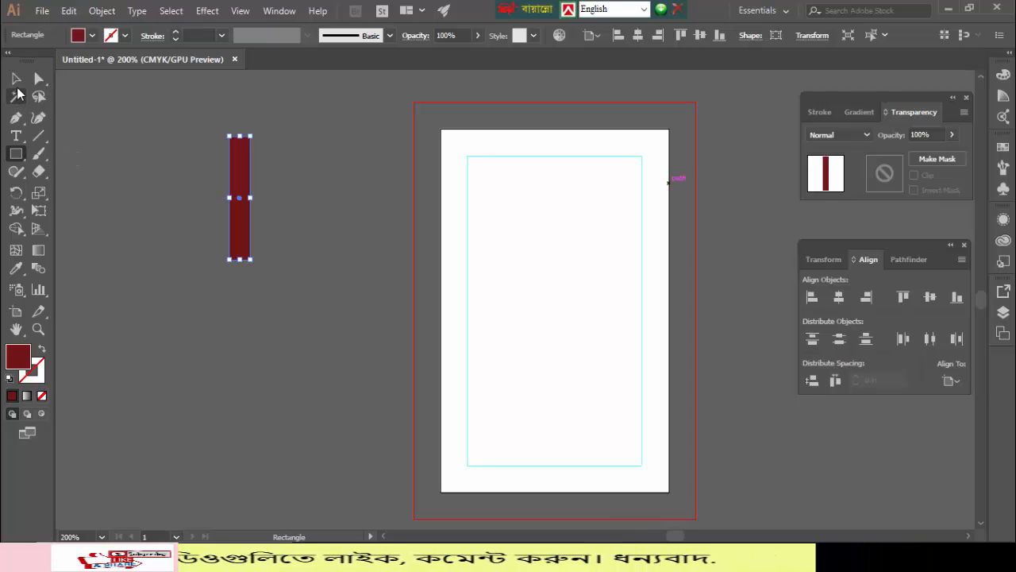
- Round the rectangle's corners to 0.1 in and widen it to about four times its width
click(38, 79)
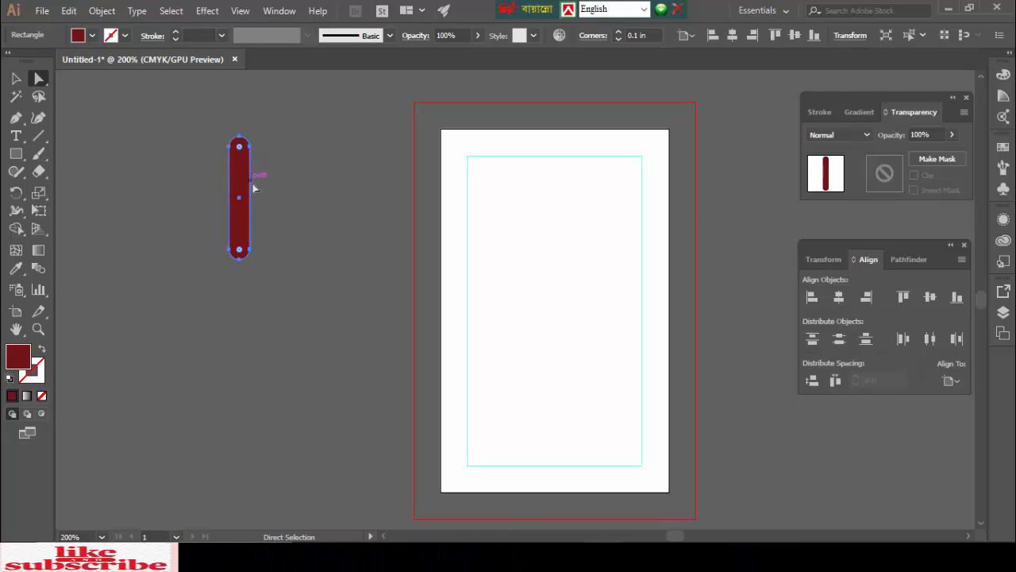
click(17, 80)
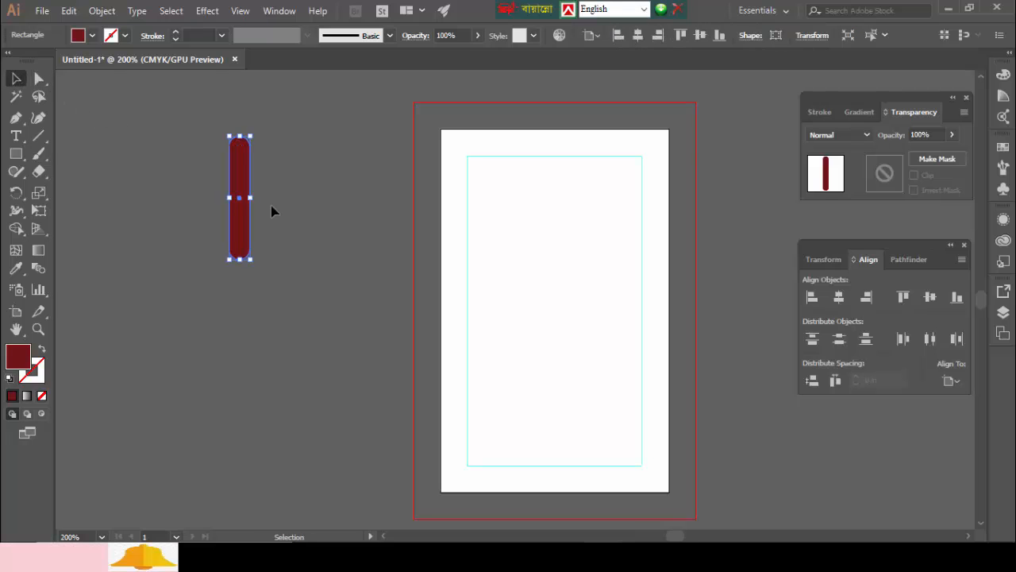
drag(248, 197, 316, 198)
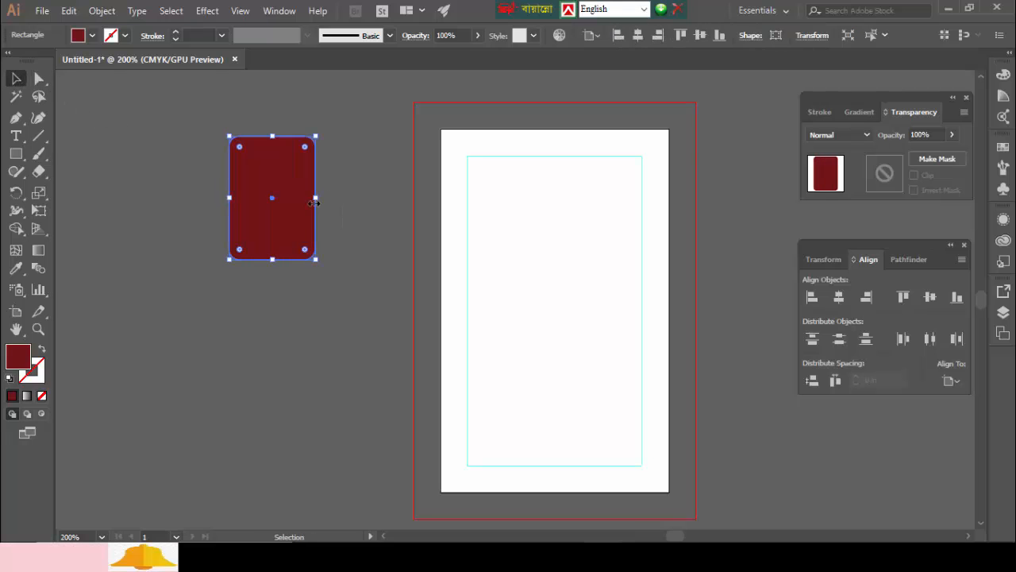
click(174, 230)
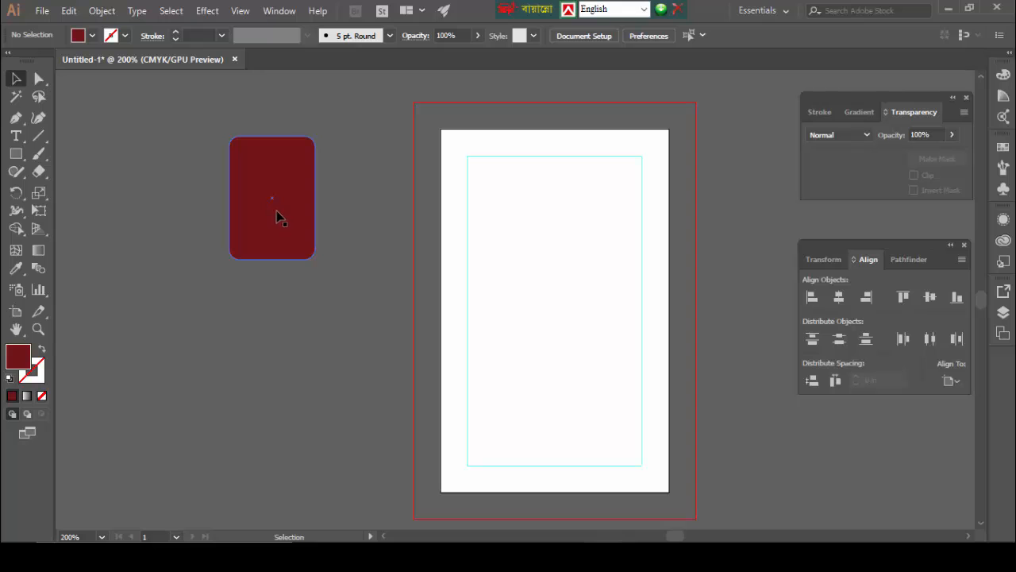
- Move the maroon rectangle onto the artboard's top-right corner and place a copy at the bottom-left
drag(446, 216, 682, 191)
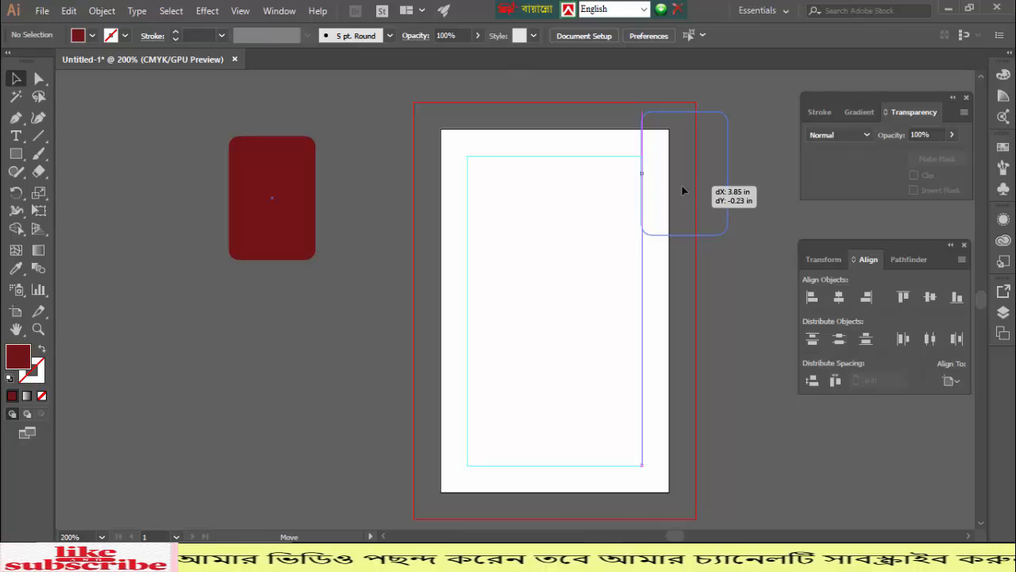
drag(681, 190, 681, 190)
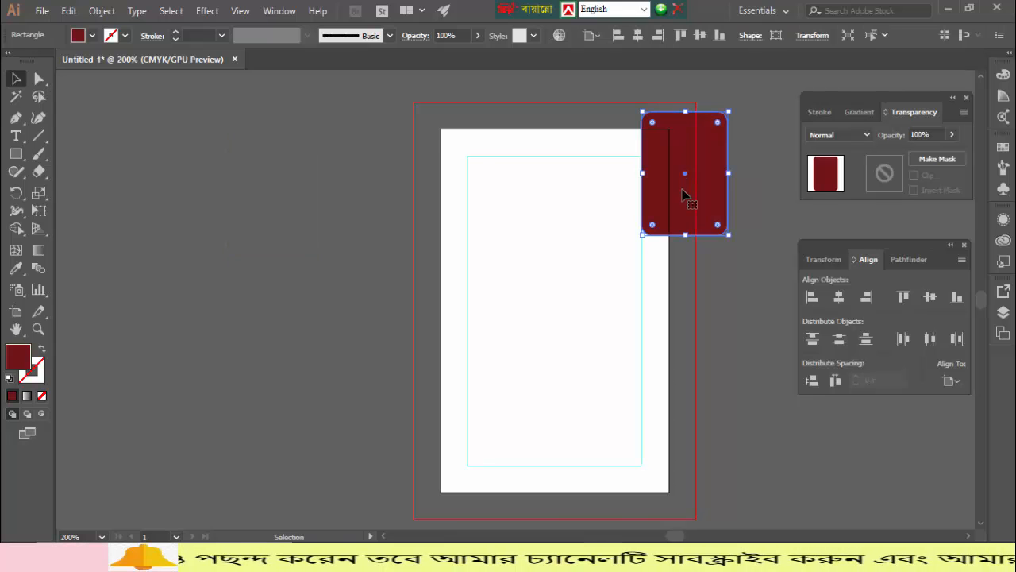
scroll(681, 184, down, 1)
drag(682, 170, 423, 452)
click(342, 324)
- Fine-tune the top-right rectangle's vertical position over the corner
scroll(681, 288, up, 3)
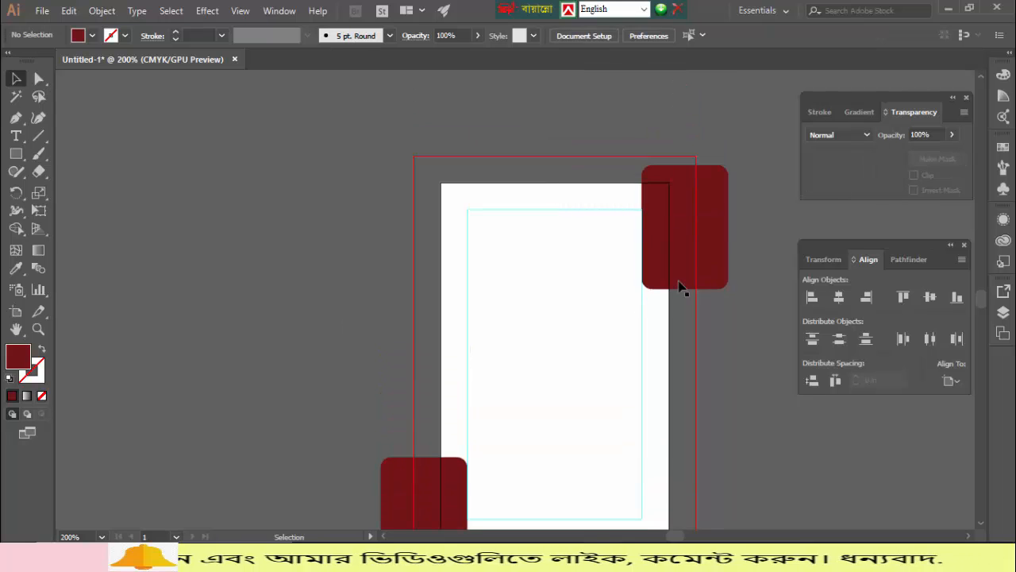
scroll(700, 248, down, 3)
scroll(700, 244, up, 2)
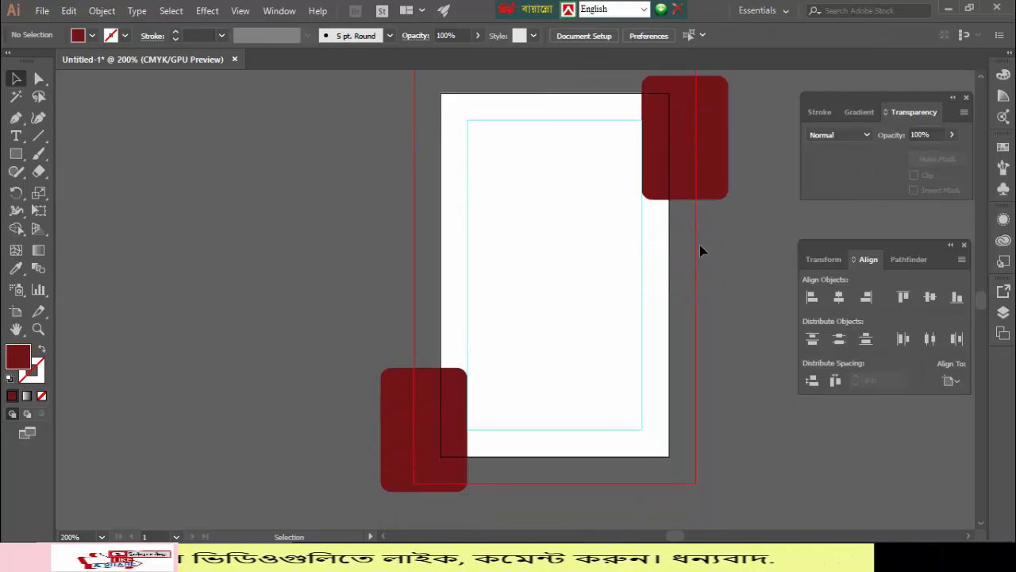
drag(690, 216, 691, 173)
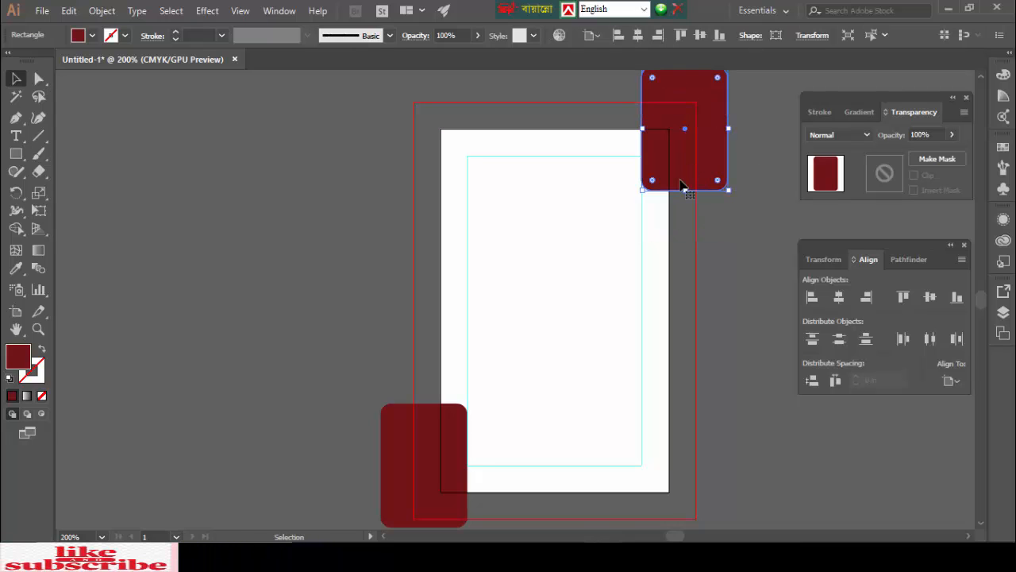
click(349, 252)
scroll(351, 253, up, 1)
scroll(351, 254, down, 3)
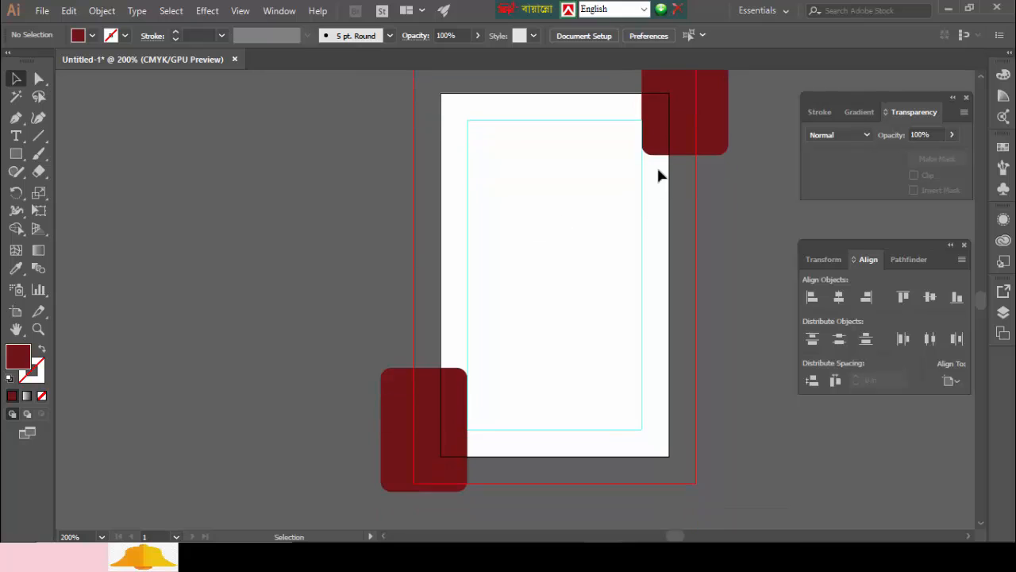
drag(672, 127, 672, 151)
click(272, 240)
scroll(277, 241, up, 2)
scroll(308, 245, down, 3)
scroll(587, 250, up, 2)
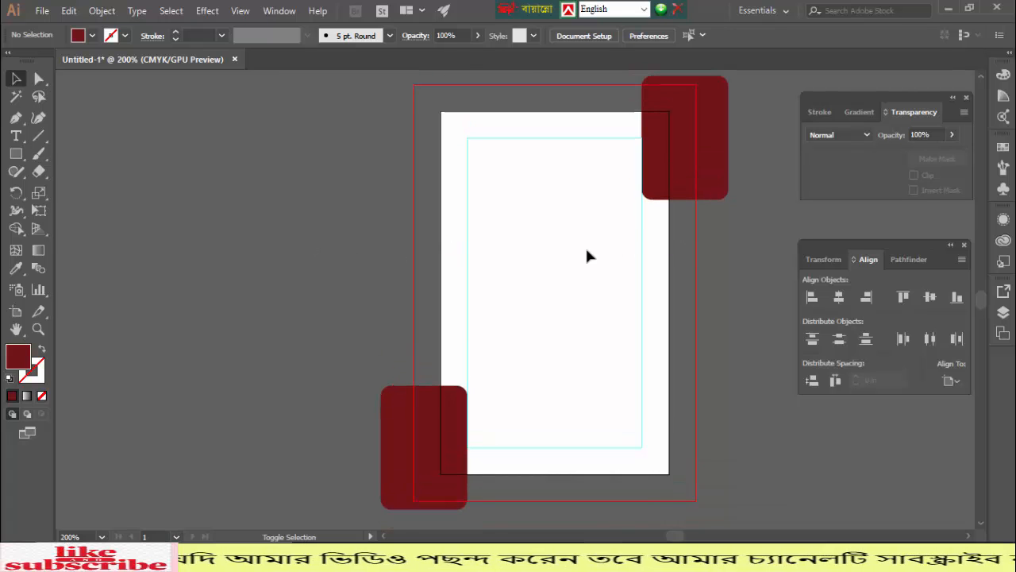
- Preview the card in Save for Web, then cancel
key(ctrl+alt+shift+s)
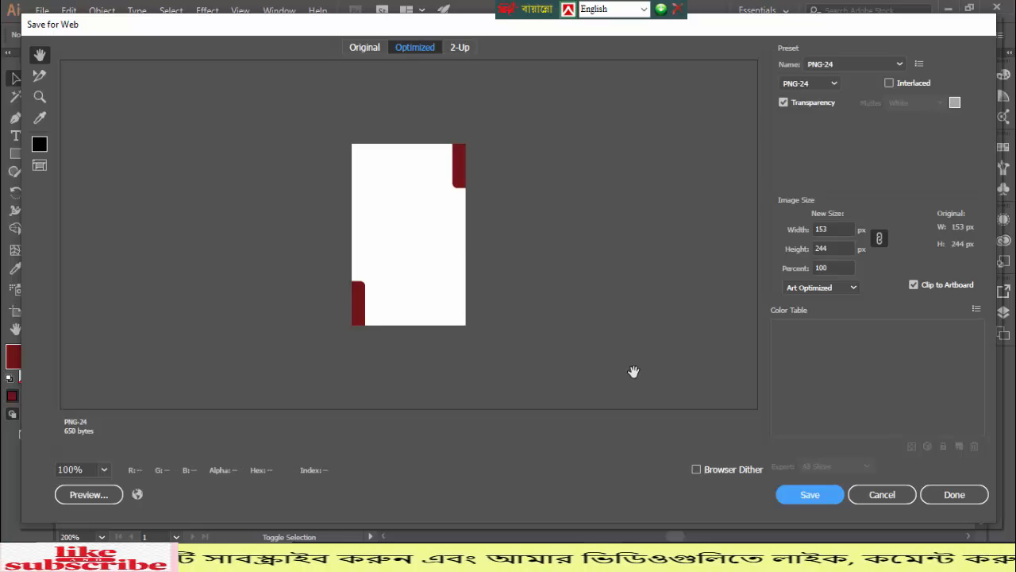
click(888, 497)
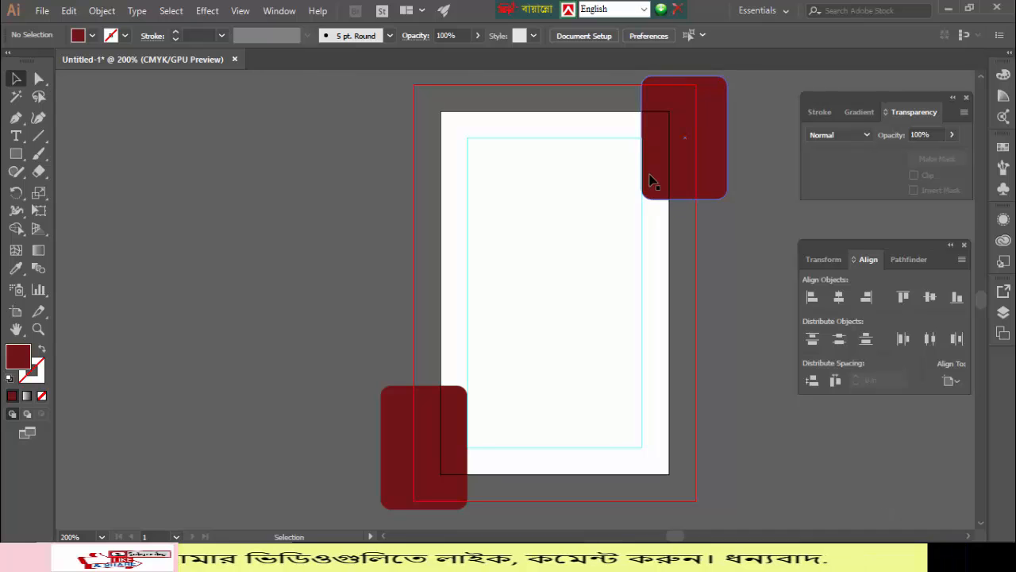
click(665, 137)
- Round the top-right and bottom-left maroon rectangles into pill shapes using their live corners
drag(651, 187, 678, 134)
click(444, 442)
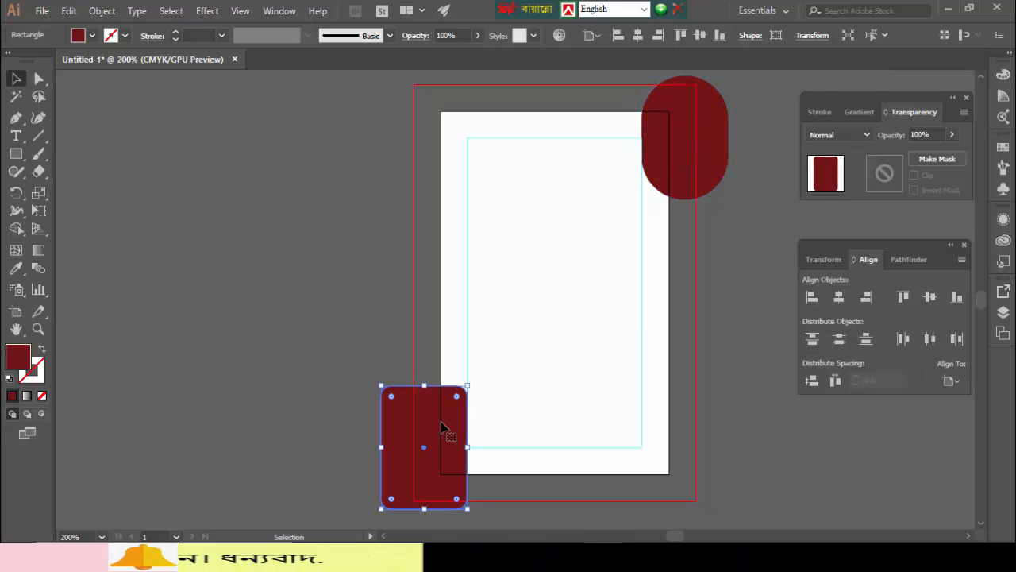
drag(455, 399, 419, 467)
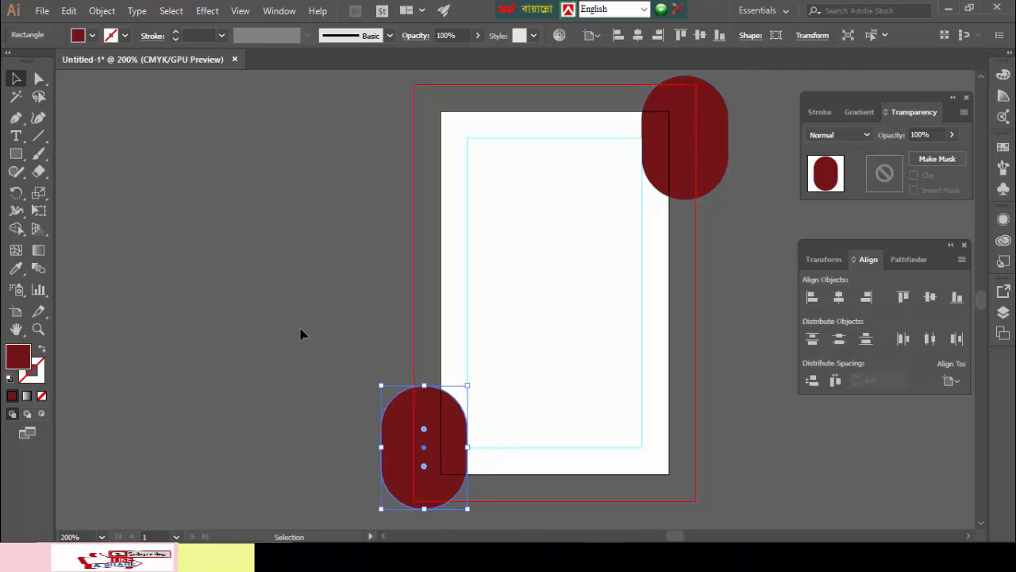
click(300, 334)
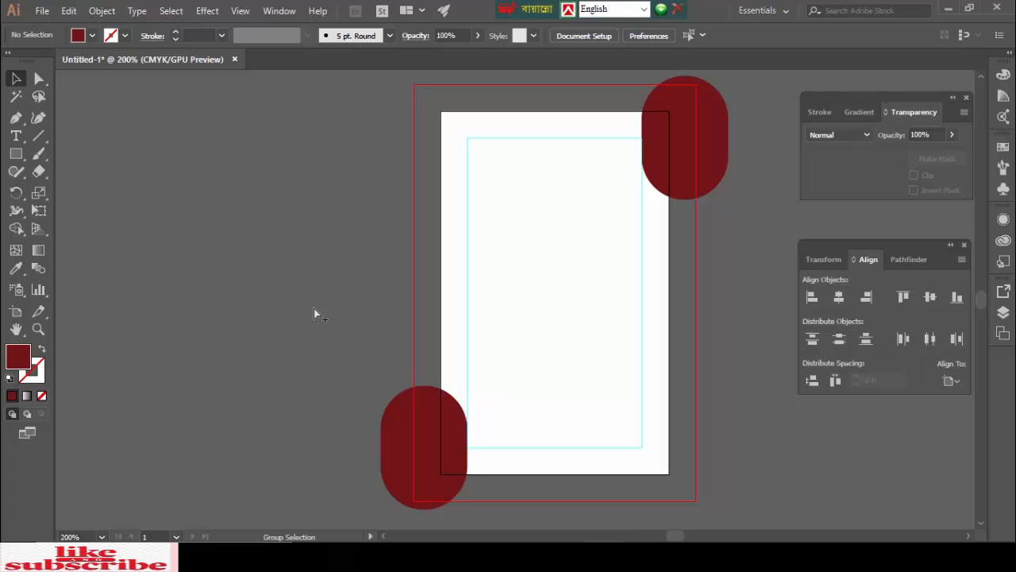
- Check the rounded corners in Save for Web and cancel
key(ctrl+alt+shift+s)
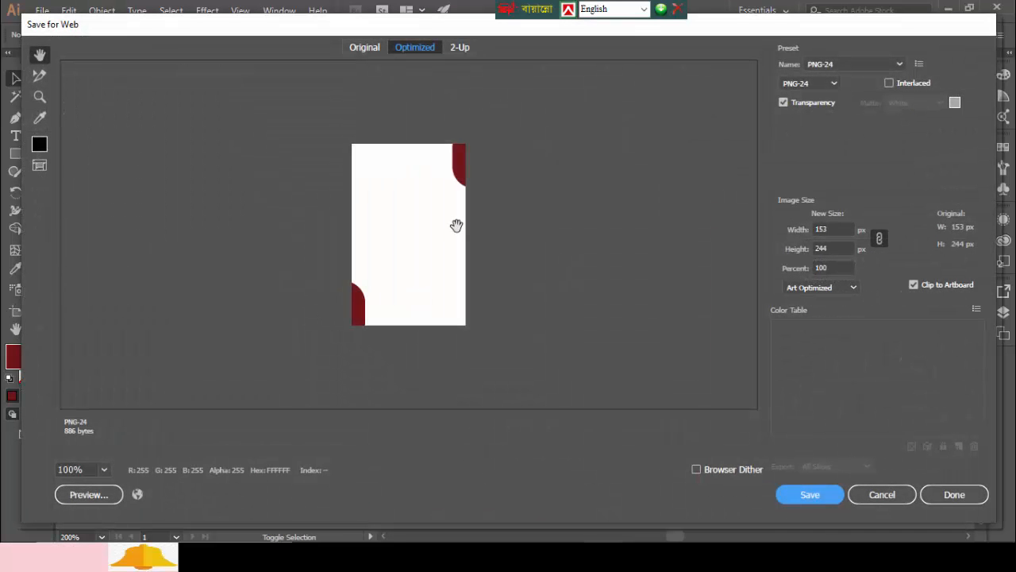
click(893, 495)
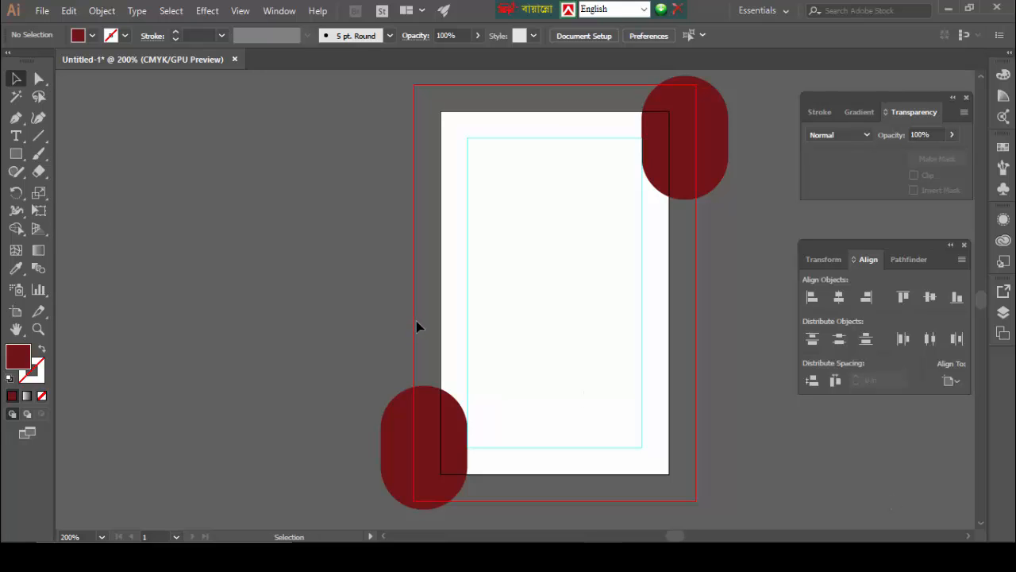
click(19, 157)
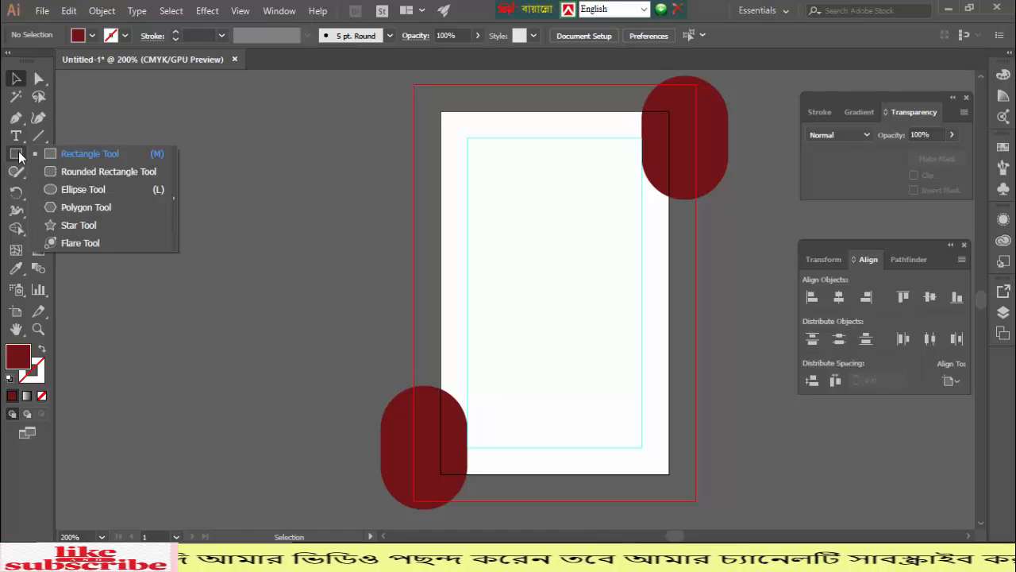
- Draw a maroon square, rotate it 45° into a diamond, and centre it horizontally in the card's upper area
click(76, 157)
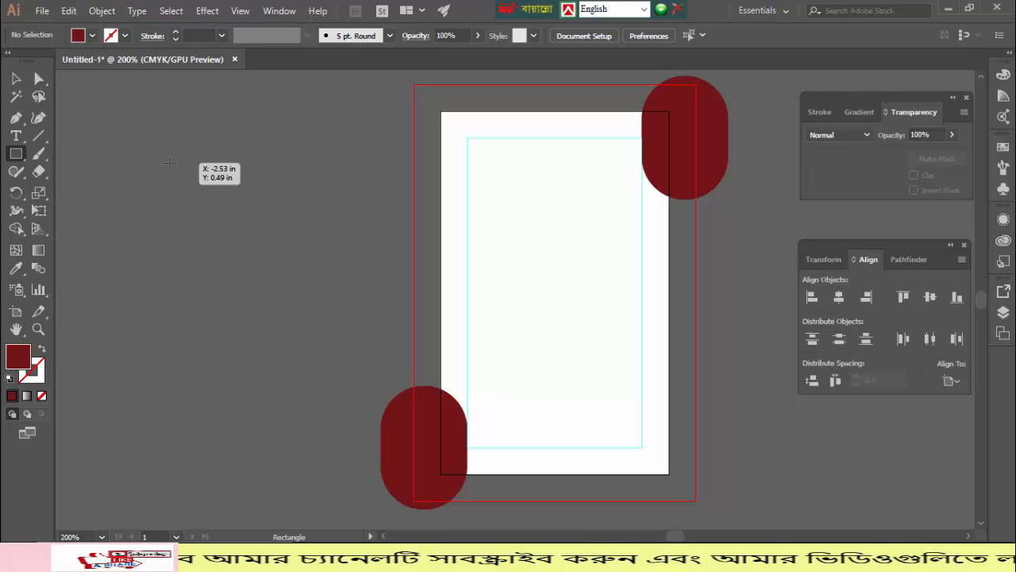
drag(169, 163, 253, 246)
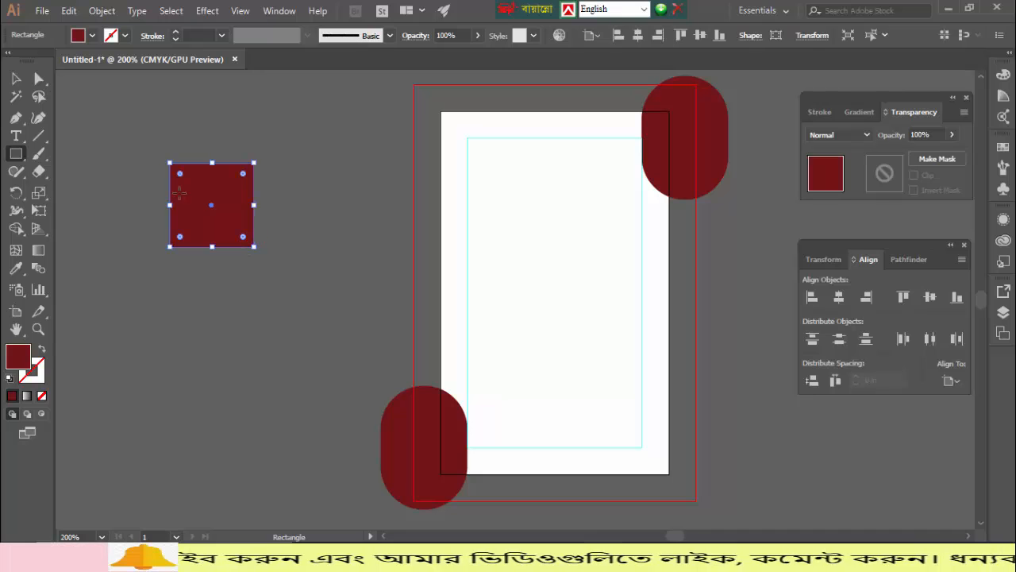
key(v)
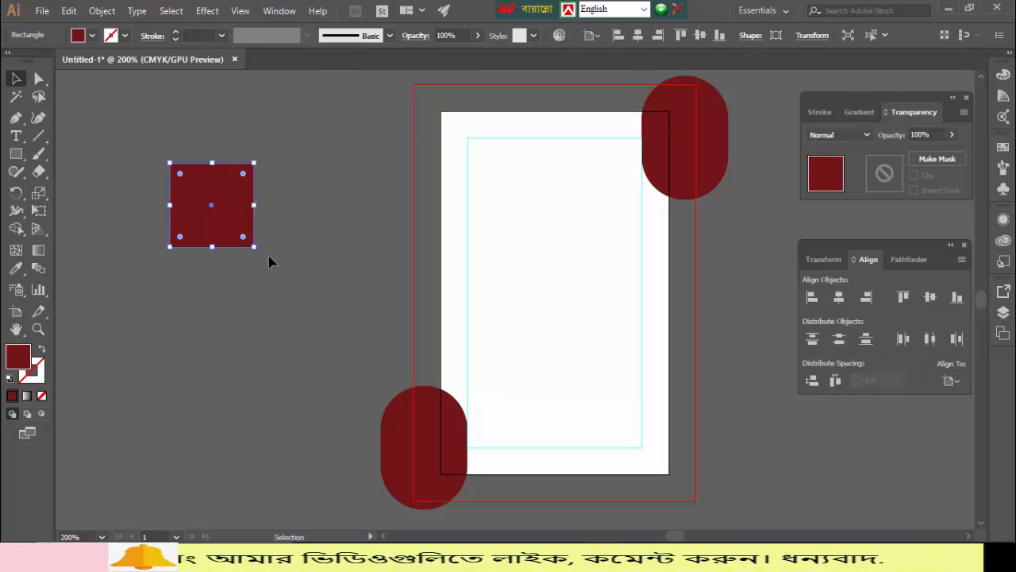
drag(254, 254, 220, 263)
drag(211, 208, 564, 242)
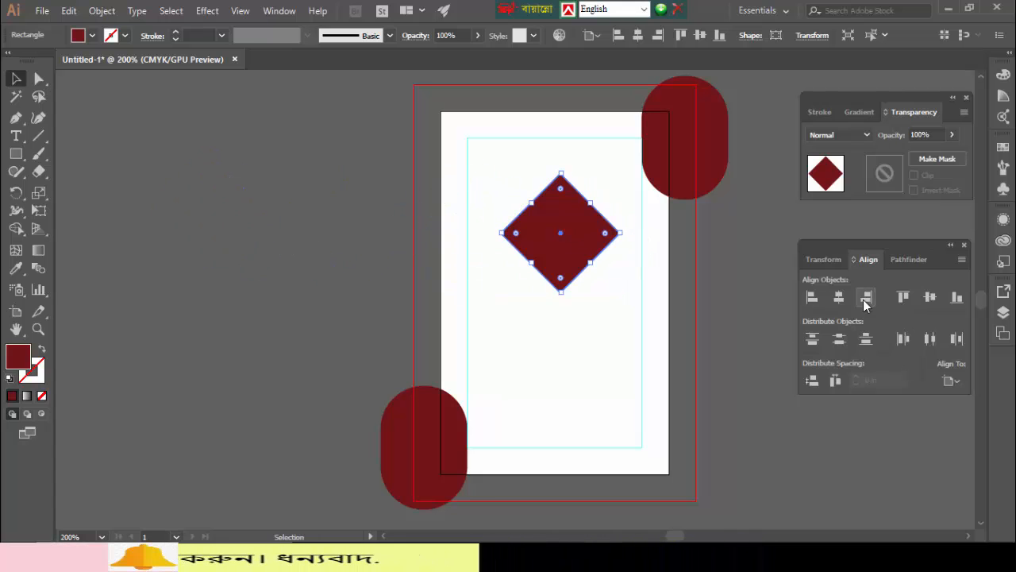
click(839, 297)
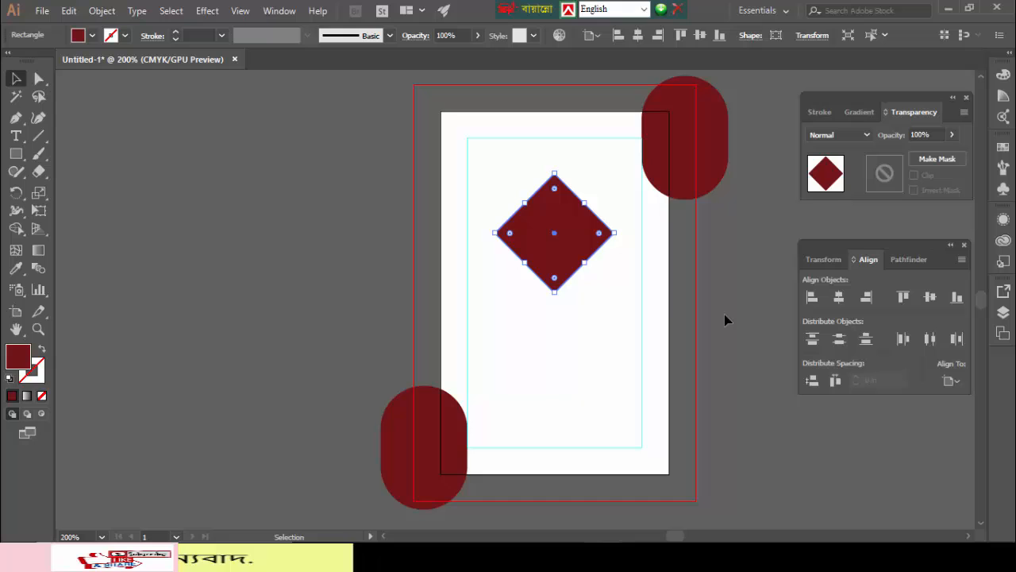
click(592, 346)
- Round the diamond's corners to 0.12 in
click(555, 263)
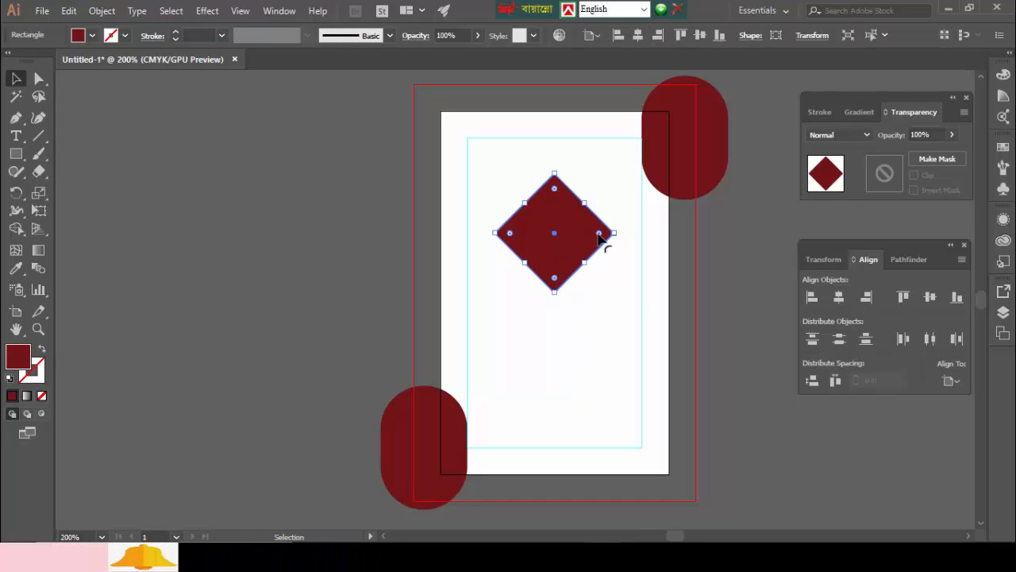
drag(597, 237, 597, 239)
click(602, 329)
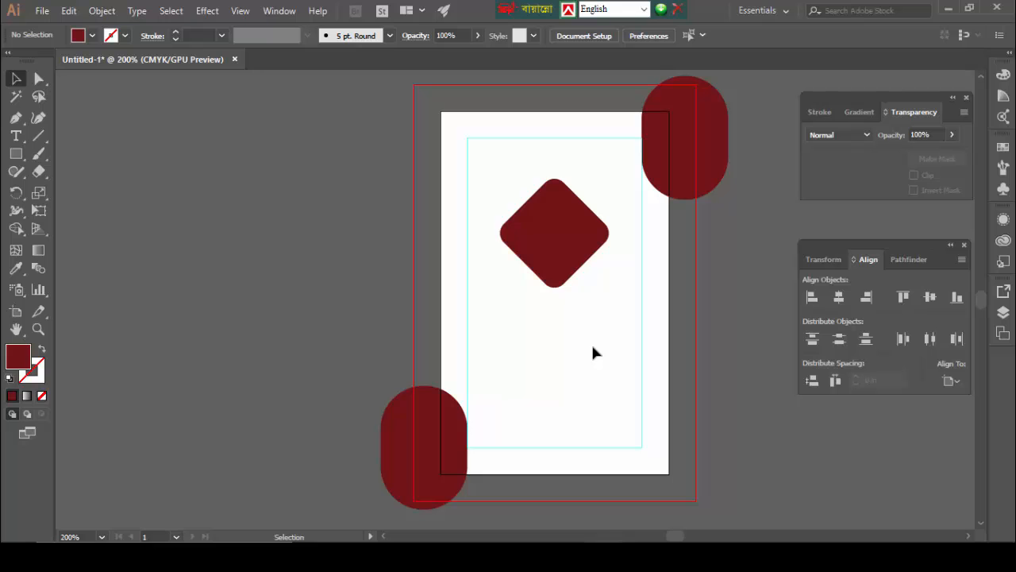
- Give the diamond a thick black 8 pt outline
click(551, 266)
click(176, 33)
click(177, 32)
click(177, 32)
click(176, 32)
click(176, 32)
click(176, 33)
click(176, 33)
click(176, 32)
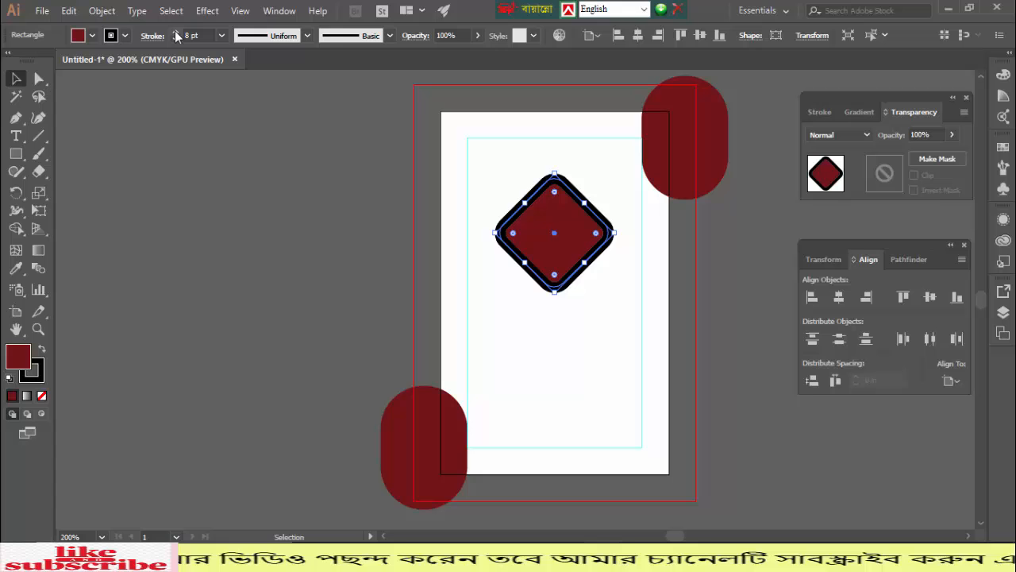
click(198, 186)
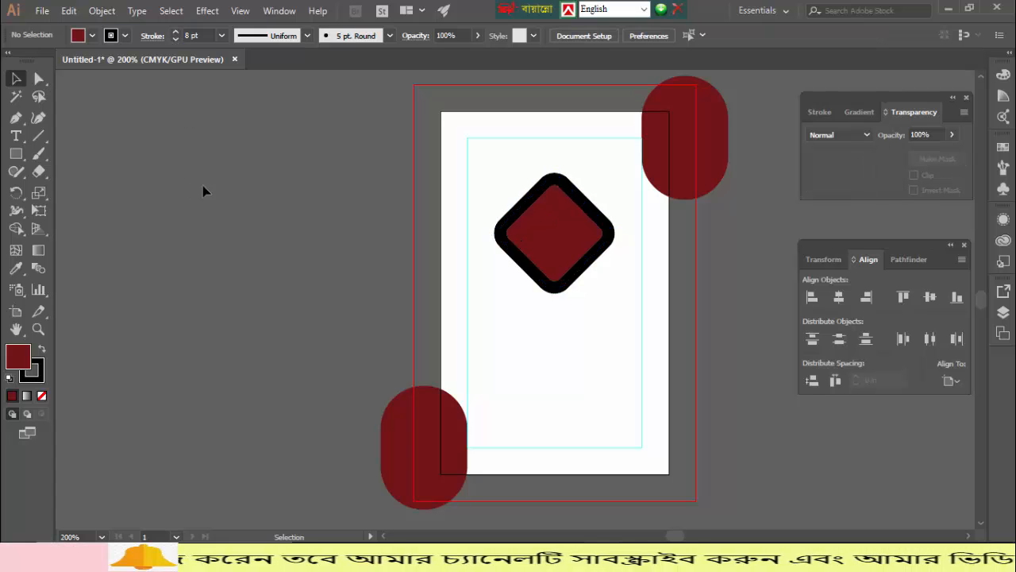
- Expand the diamond's fill and stroke into separate shapes
click(543, 234)
click(102, 11)
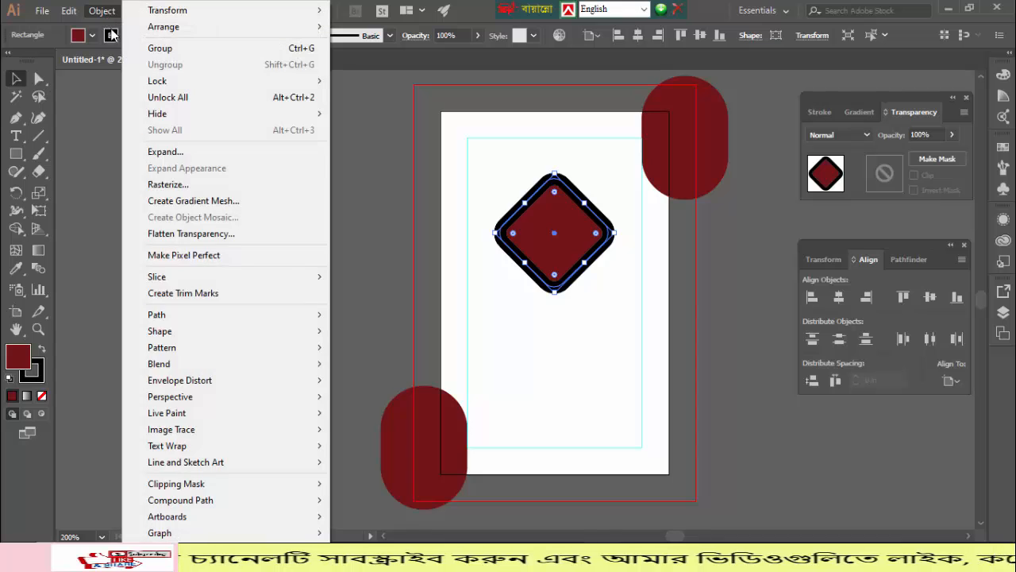
click(167, 151)
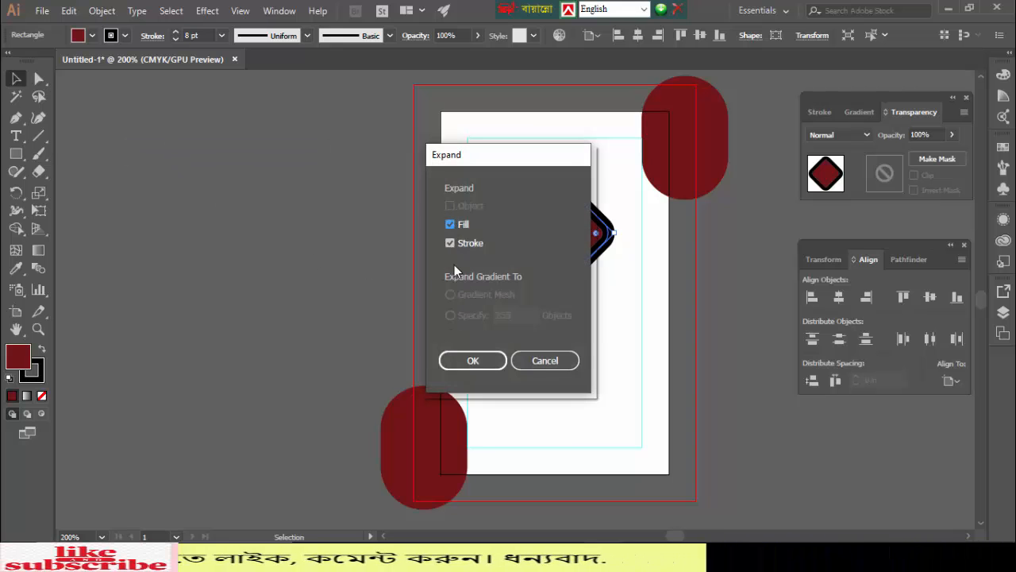
click(476, 361)
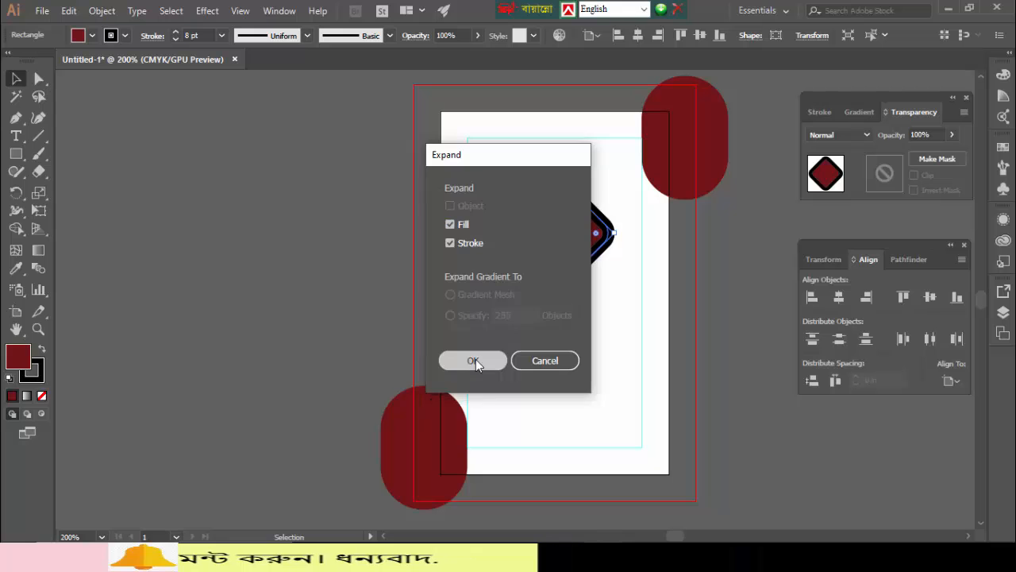
click(292, 274)
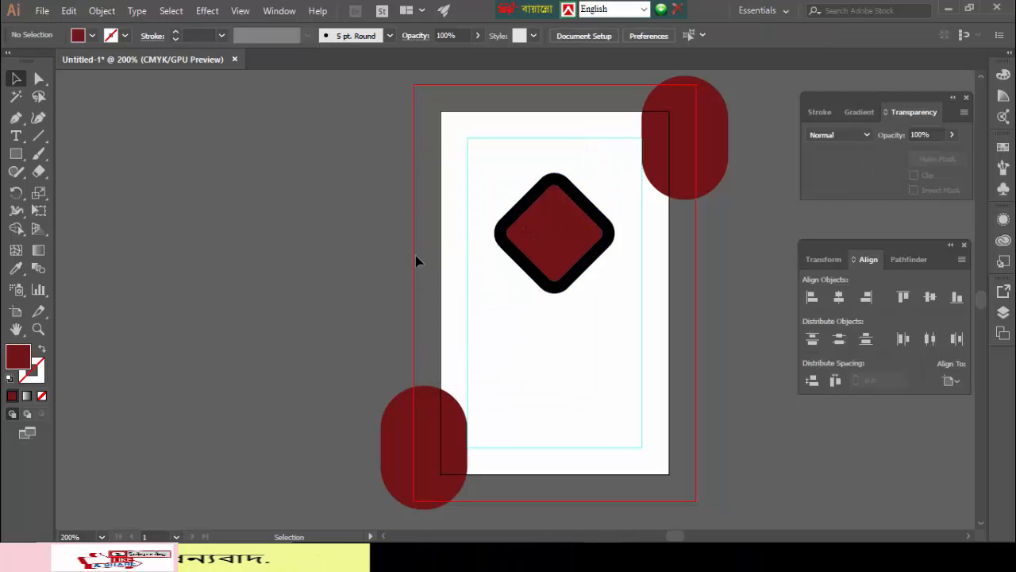
- Ungroup the expanded diamond into its maroon fill and black outline
right_click(537, 239)
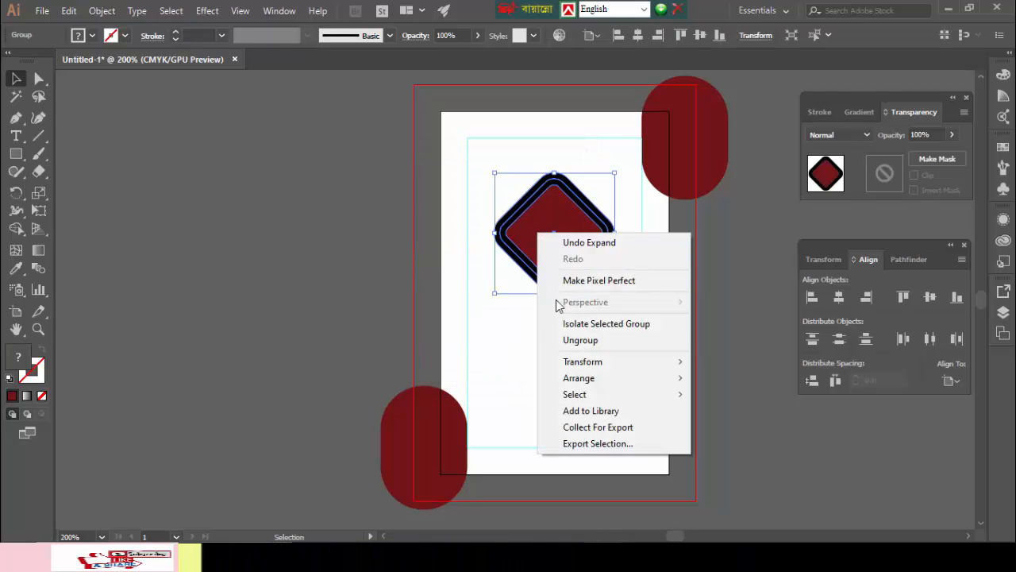
click(580, 340)
click(308, 247)
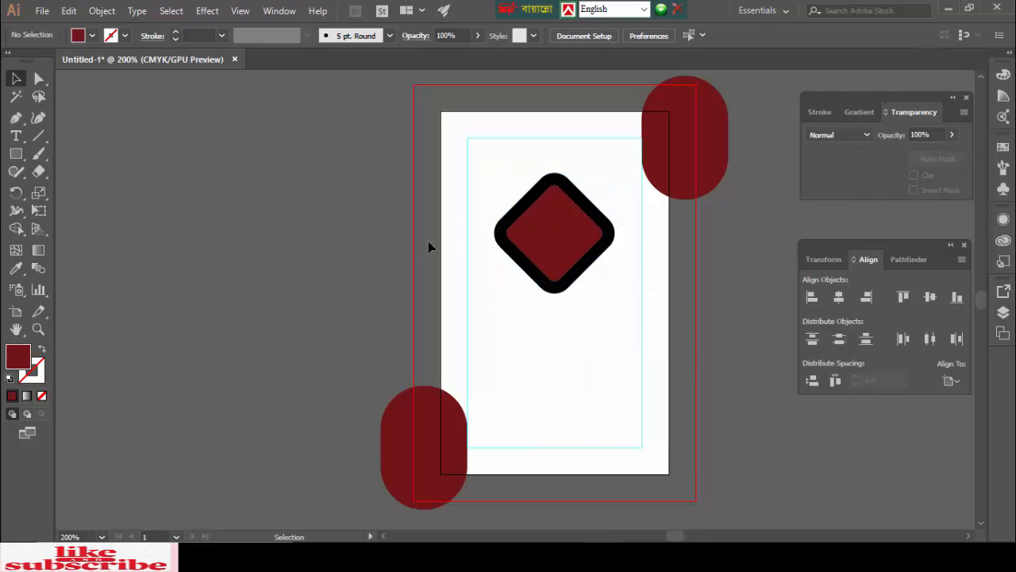
click(533, 227)
click(297, 227)
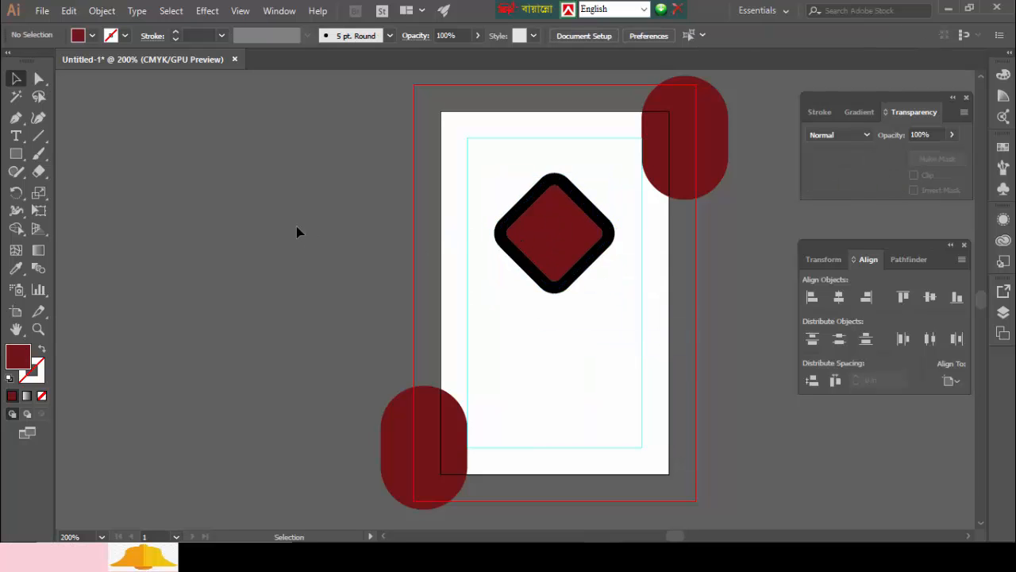
click(41, 12)
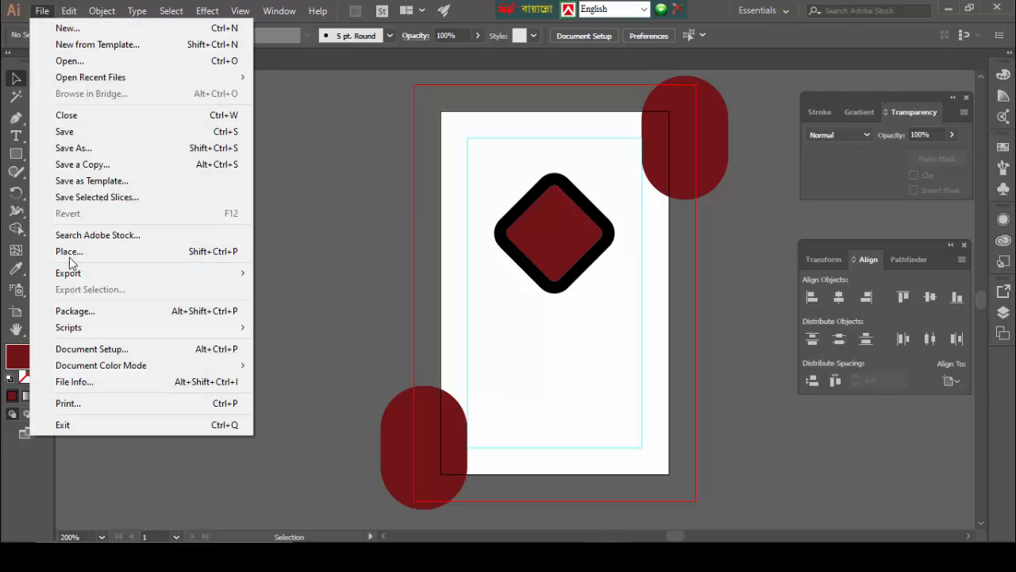
- Start placing an image and browse to the download folder on Local Disk (G:)
click(69, 252)
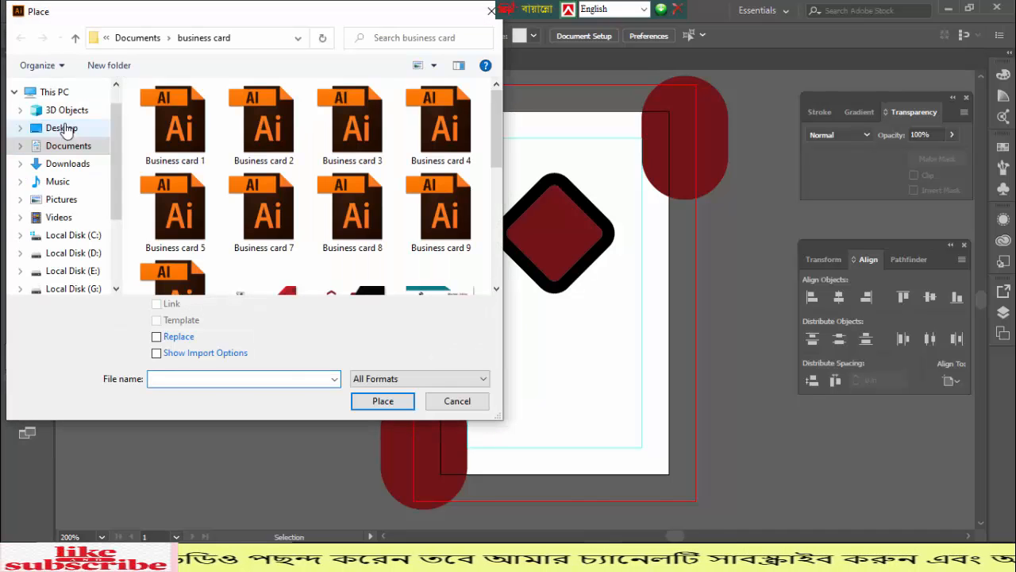
click(66, 129)
click(67, 163)
click(65, 130)
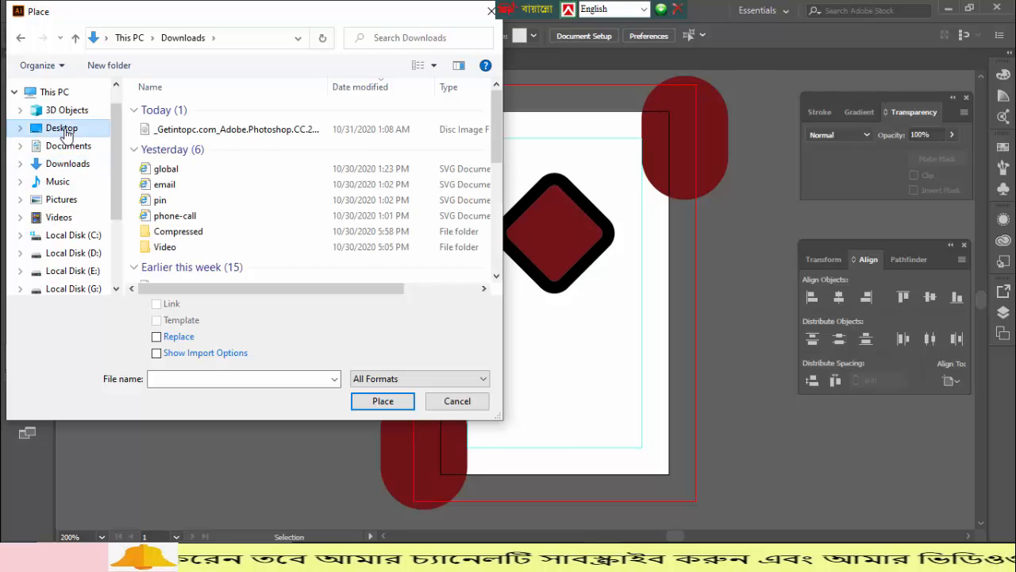
scroll(67, 226, down, 1)
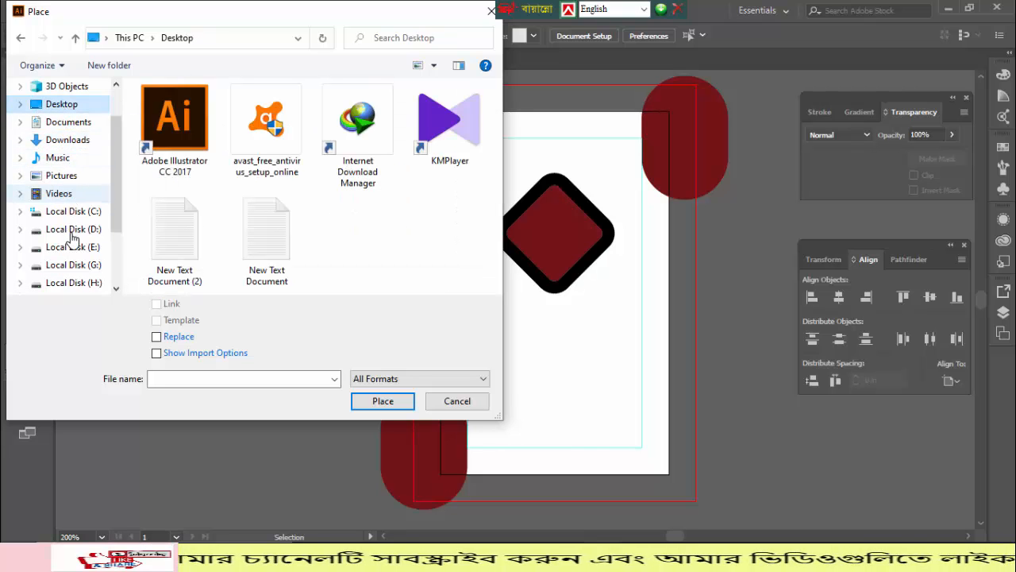
click(75, 251)
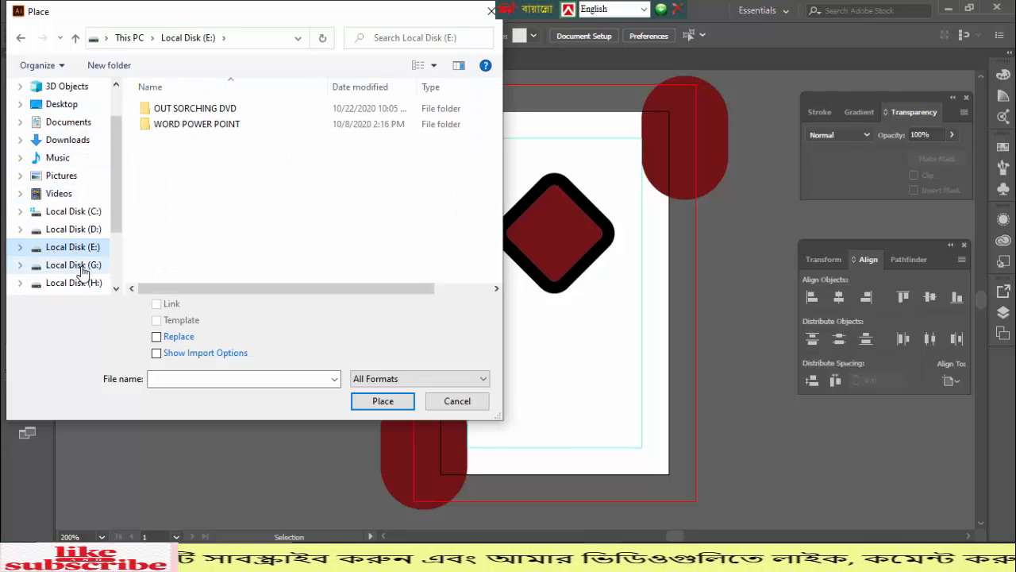
click(81, 266)
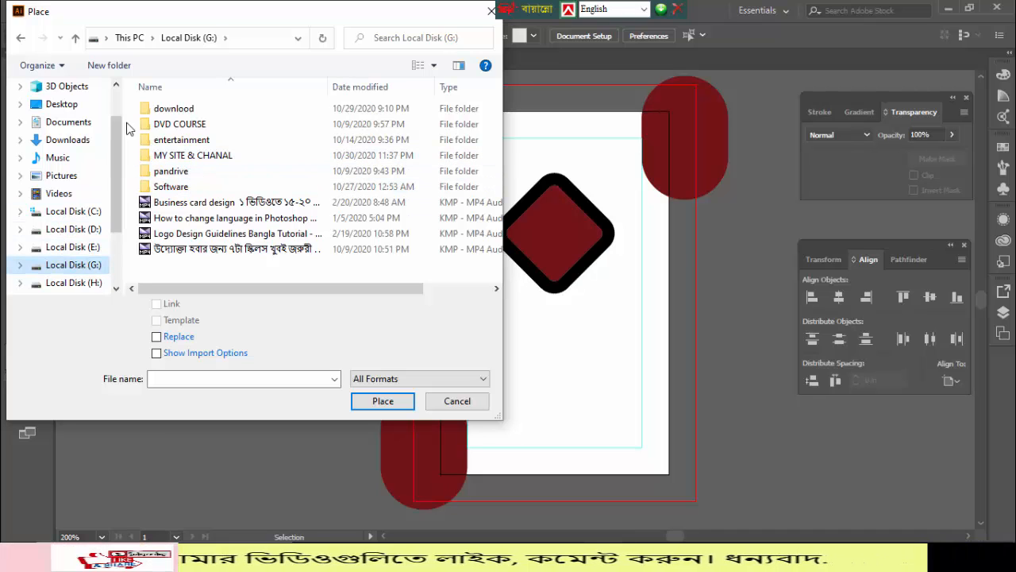
double_click(161, 110)
- Place the pexels-italo-melo-2379004 photo and move it over the diamond's left half
scroll(165, 118, down, 4)
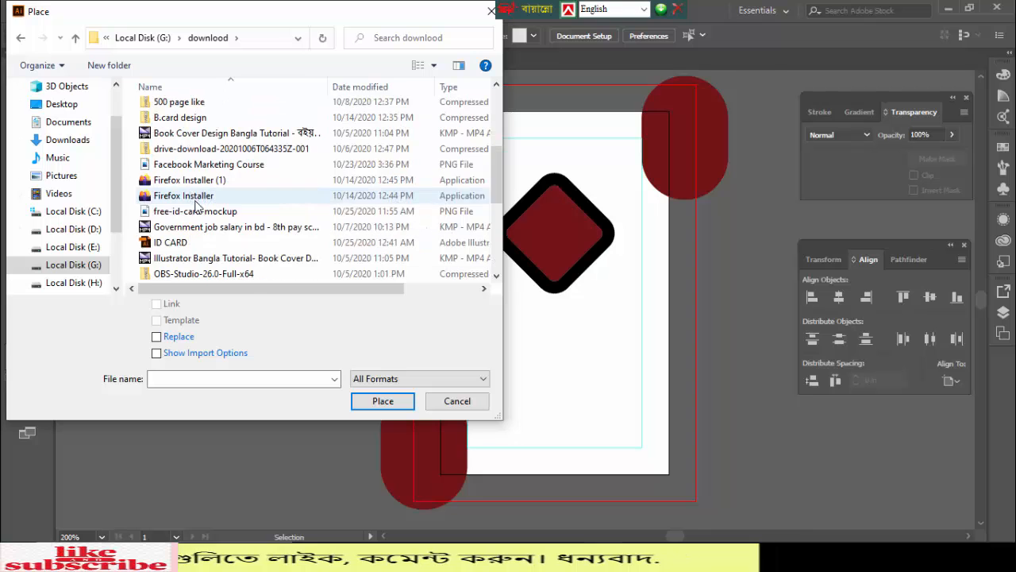
scroll(211, 181, down, 1)
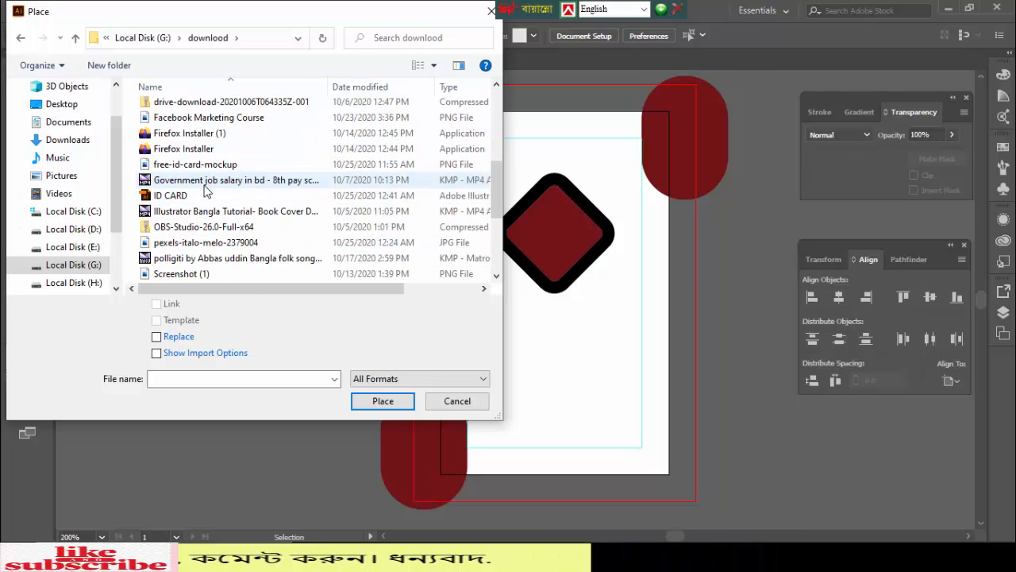
double_click(194, 244)
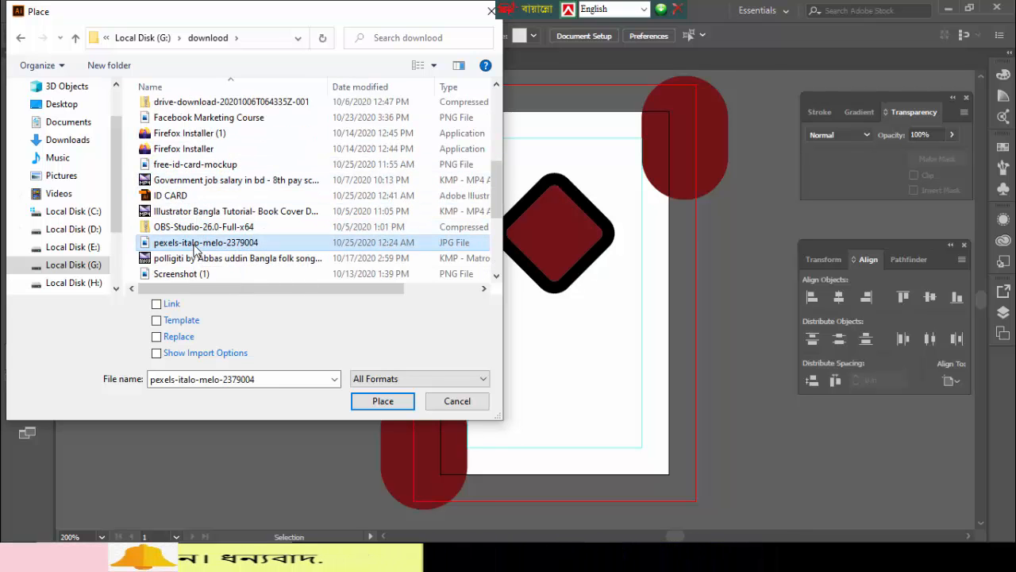
drag(157, 129, 282, 329)
drag(206, 240, 479, 272)
- Bring the maroon diamond in front of the photo
click(577, 235)
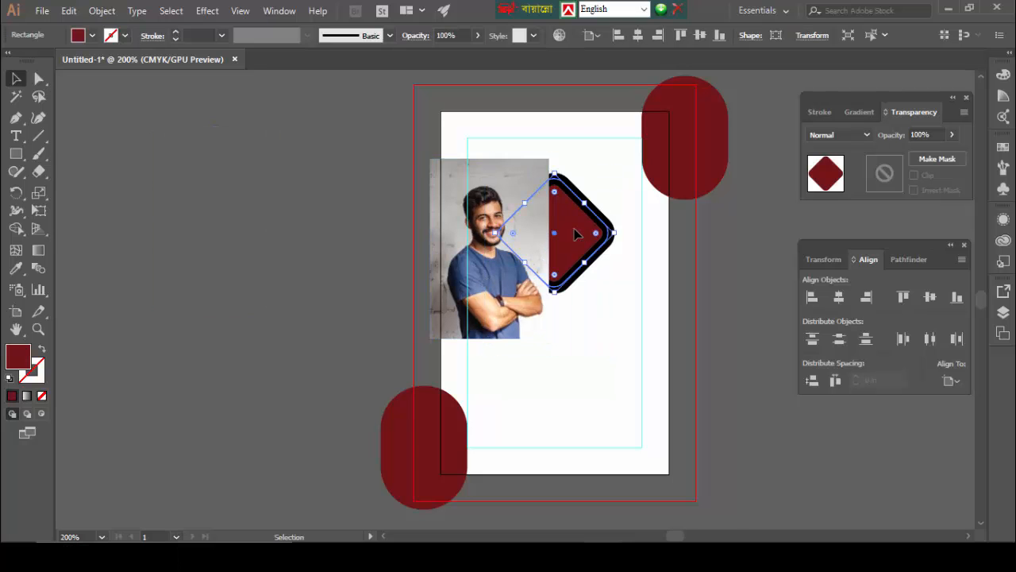
right_click(577, 235)
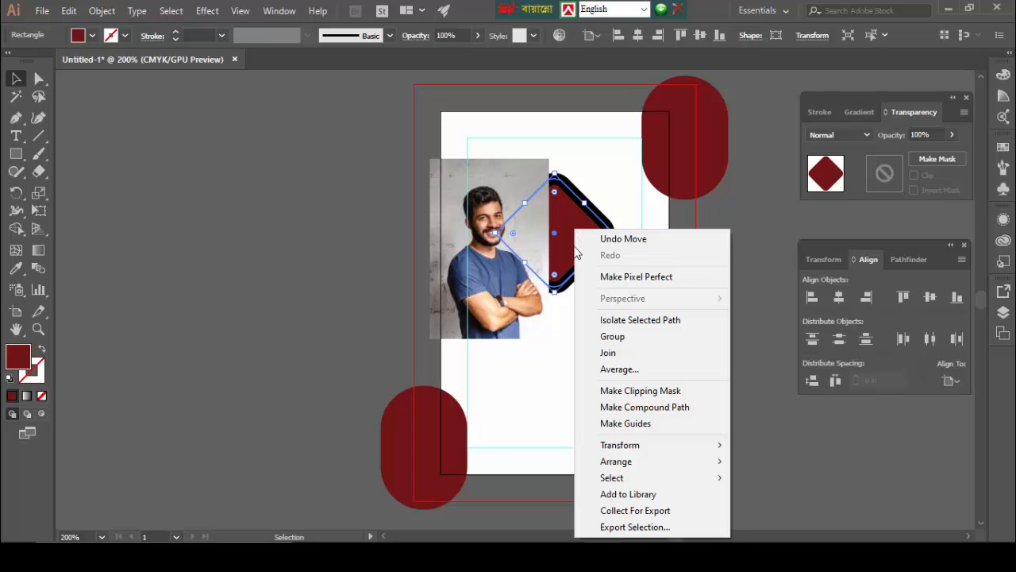
mouse_move(702, 461)
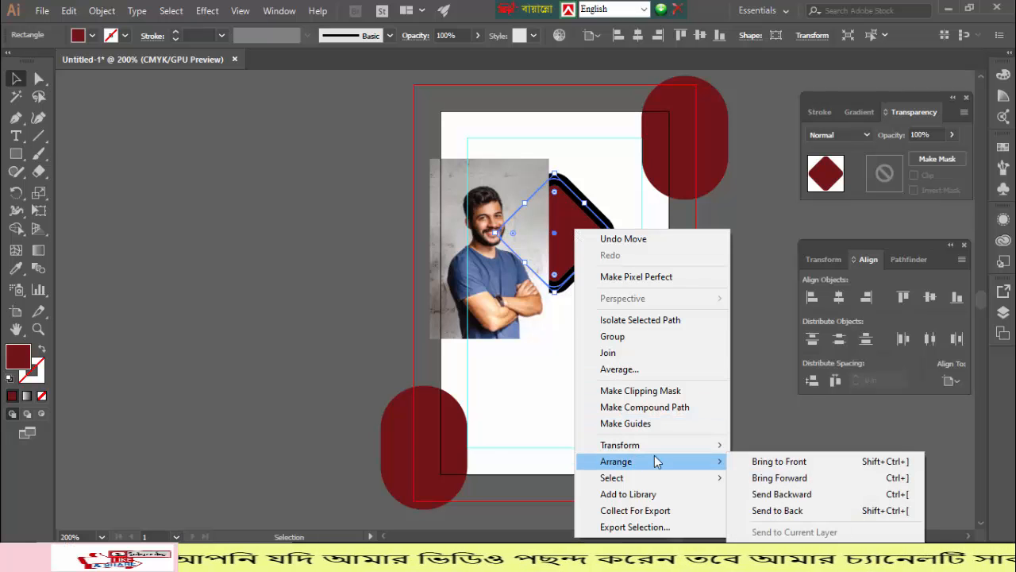
click(786, 461)
- Centre the photo behind the diamond and shrink it to about 1.04 by 1.57 in
click(529, 343)
drag(499, 287, 569, 293)
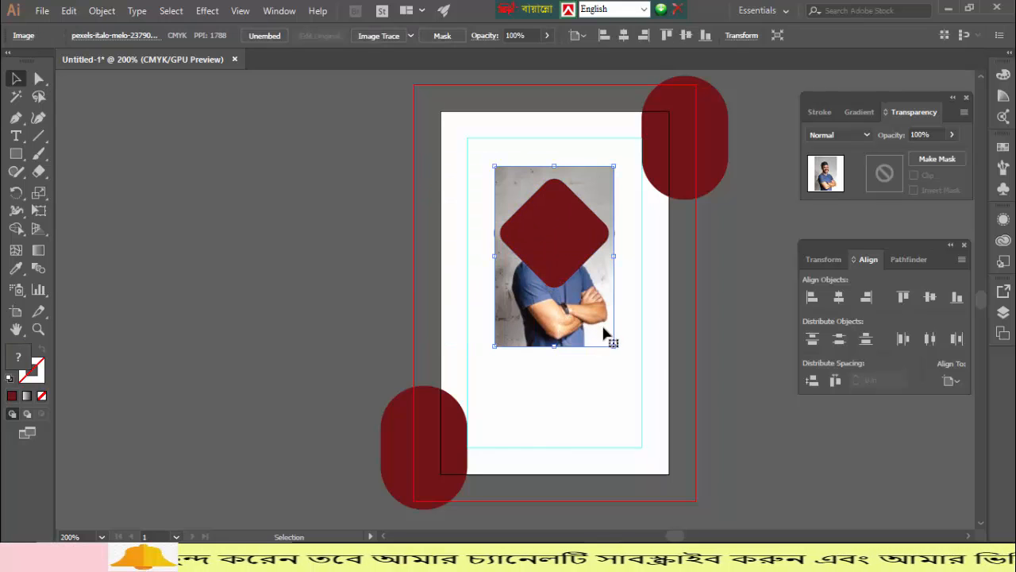
mouse_move(615, 347)
mouse_down()
mouse_move(606, 342)
mouse_move(611, 349)
mouse_up()
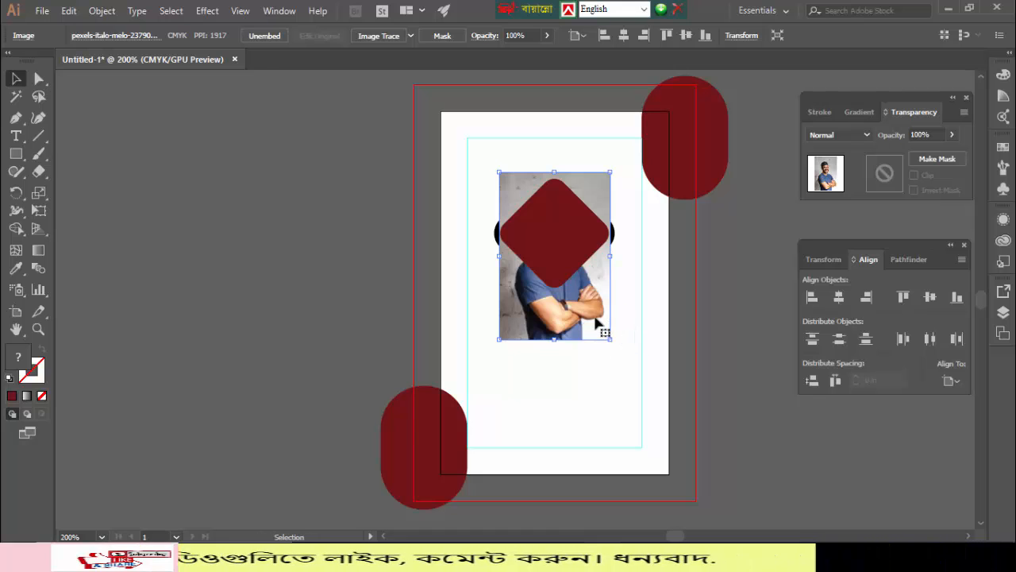
key(Up)
key(Up)
key(Up)
key(Up)
key(Up)
key(Up)
key(Up)
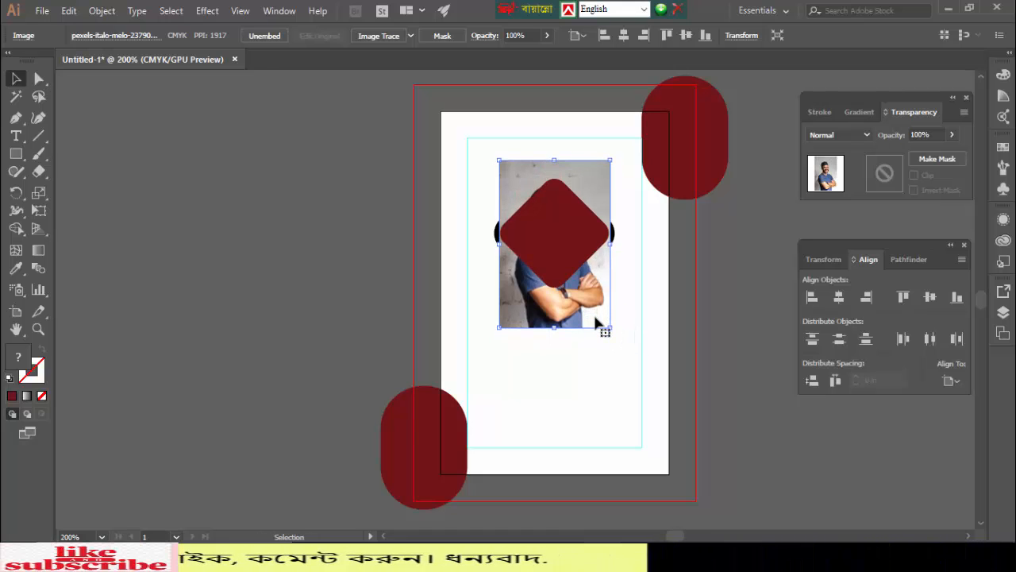
key(Down)
key(Down)
key(Down)
key(Right)
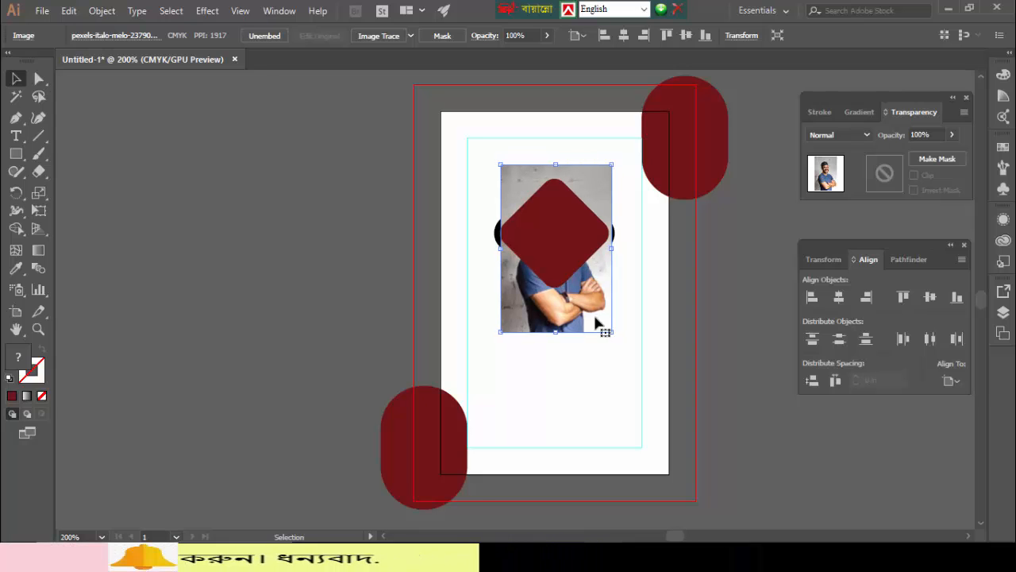
key(Left)
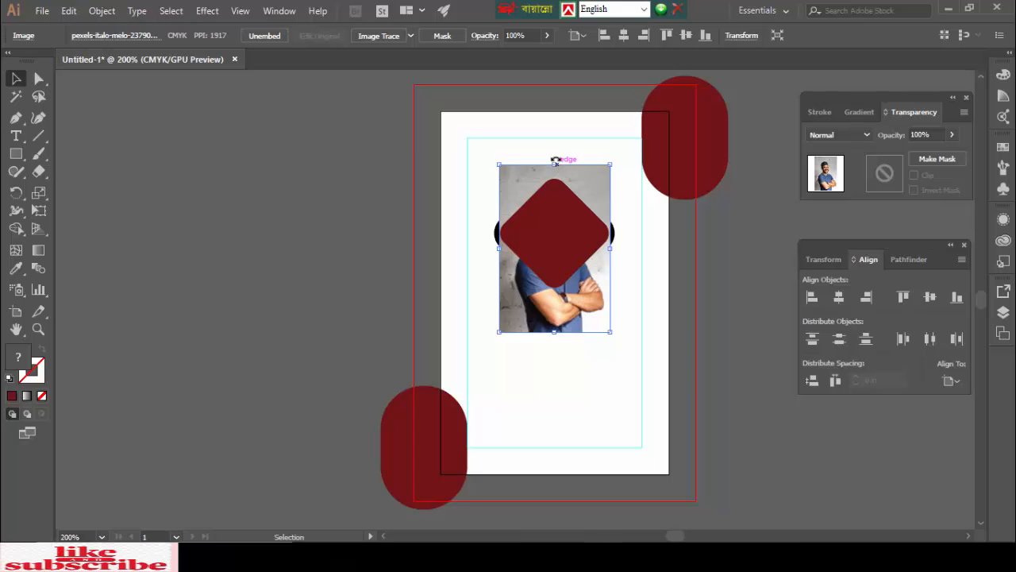
- Clip the photo to the maroon diamond with a clipping mask
shift+click(562, 231)
right_click(563, 229)
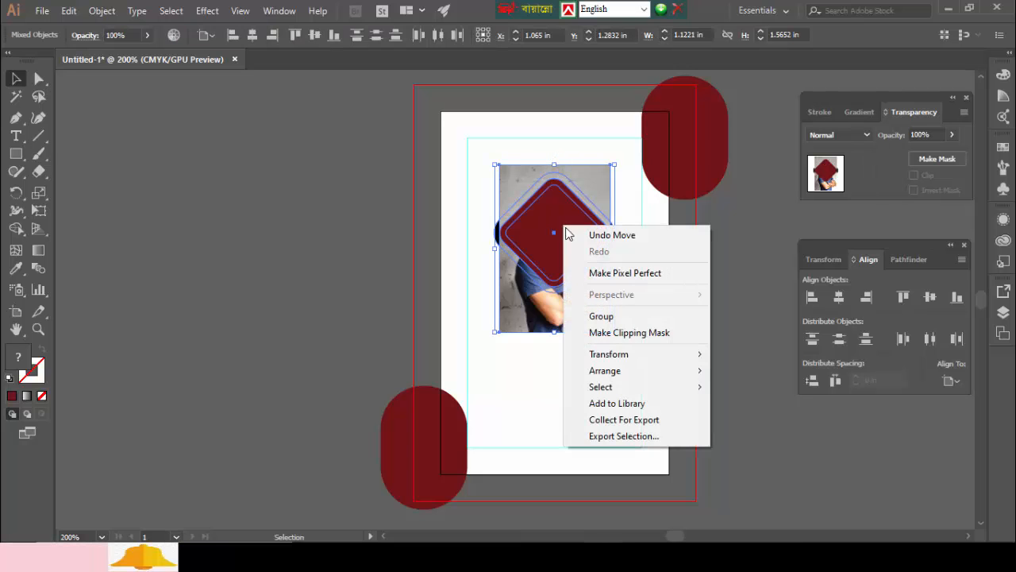
click(609, 343)
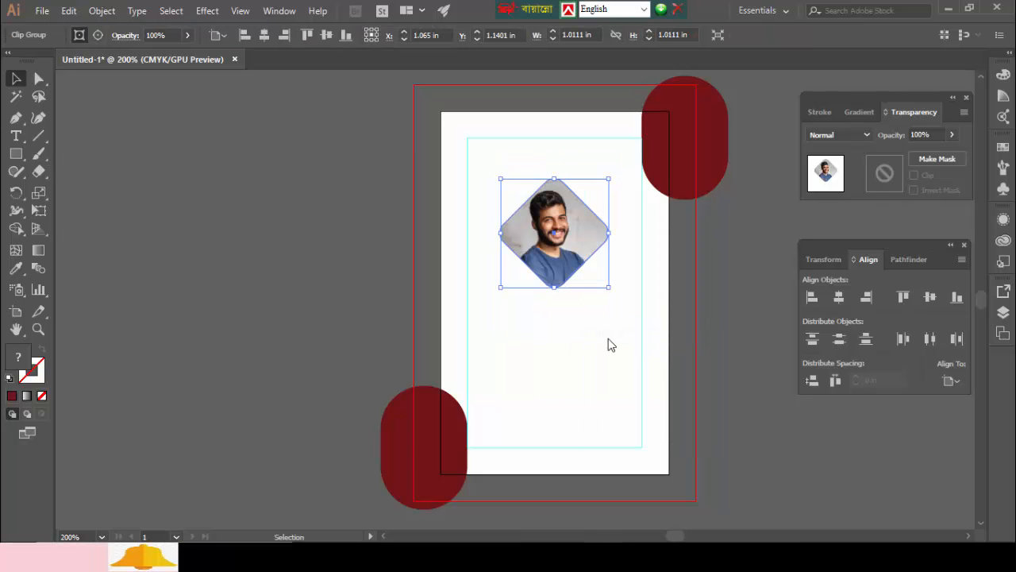
key(ctrl+z)
click(585, 373)
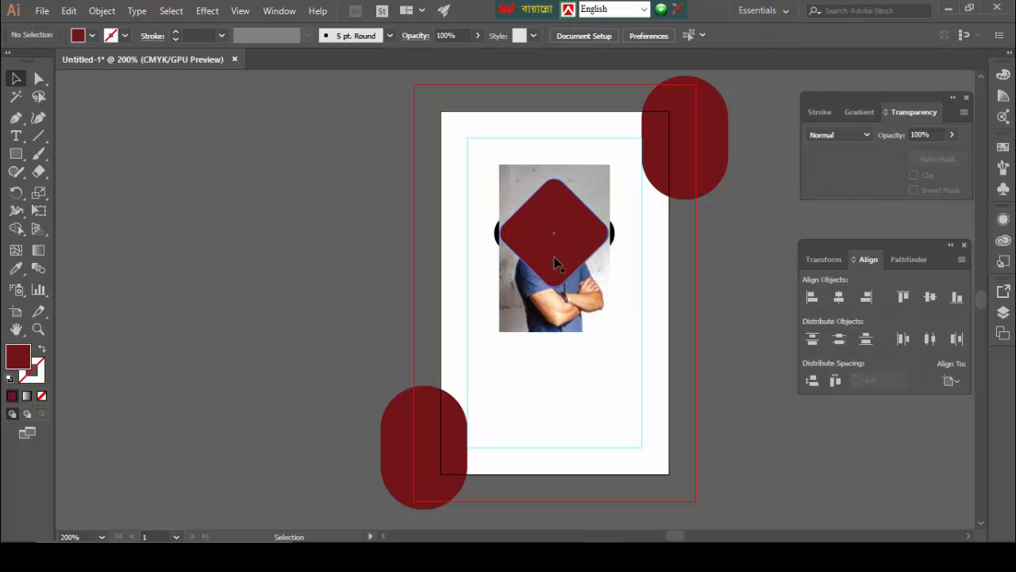
click(525, 177)
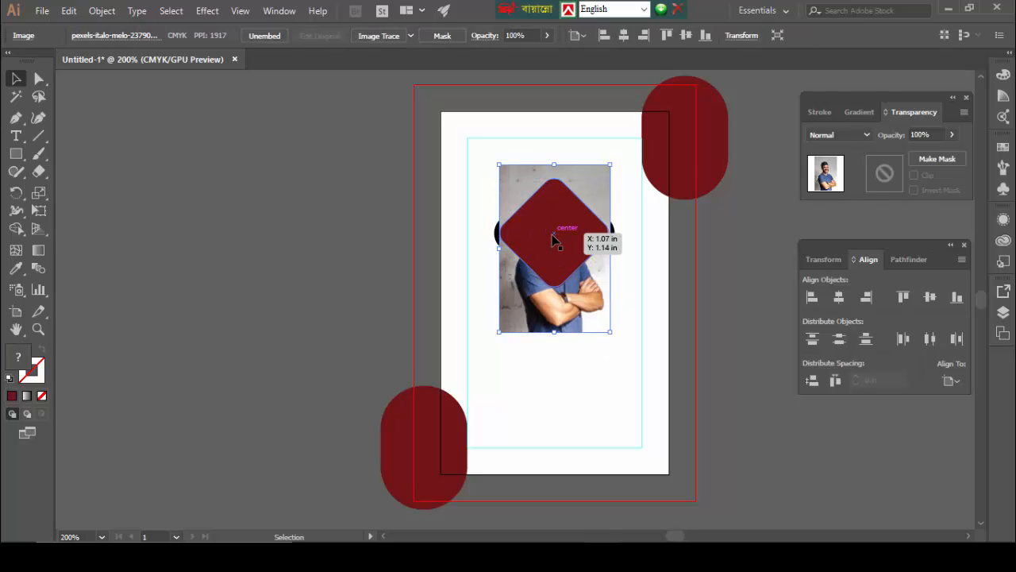
shift+click(553, 240)
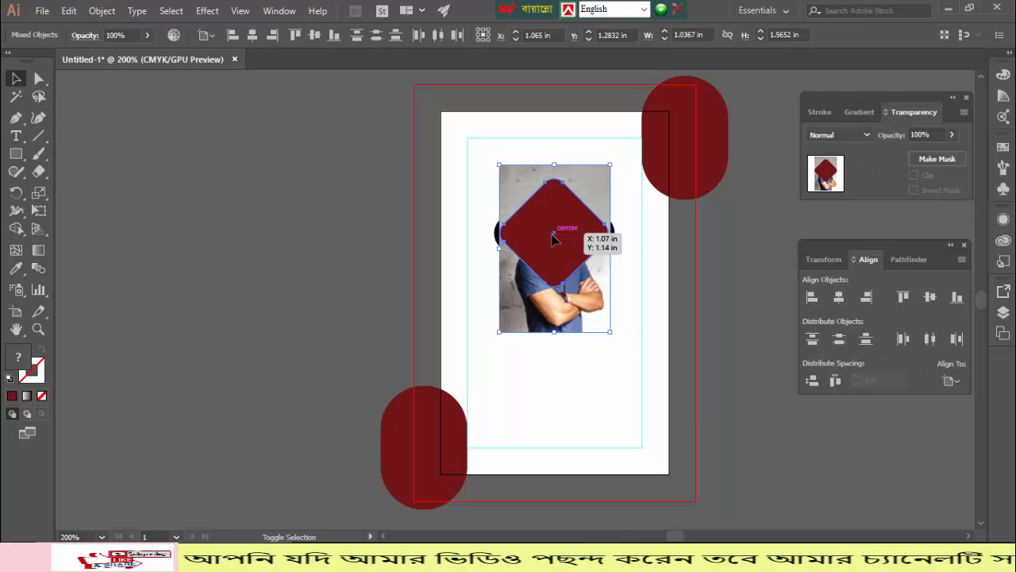
right_click(553, 239)
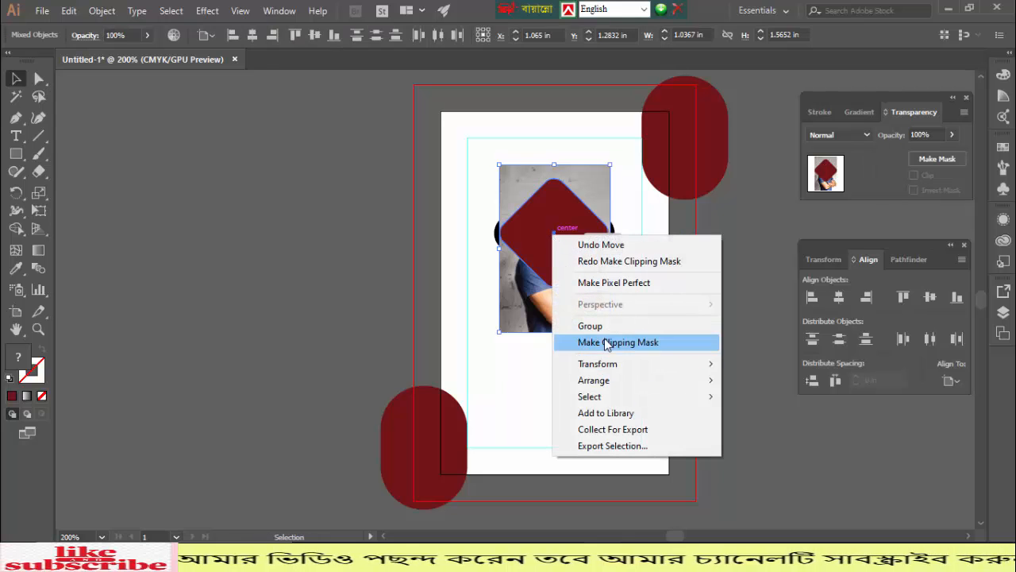
click(607, 342)
click(542, 343)
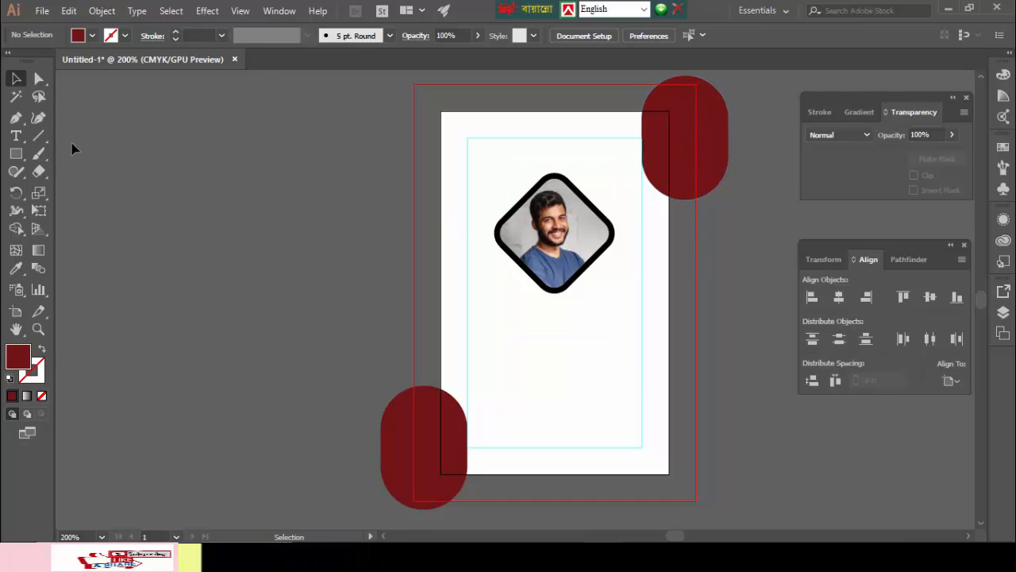
- Draw straight lines along the card's top and right edges with the Line Segment tool
click(38, 135)
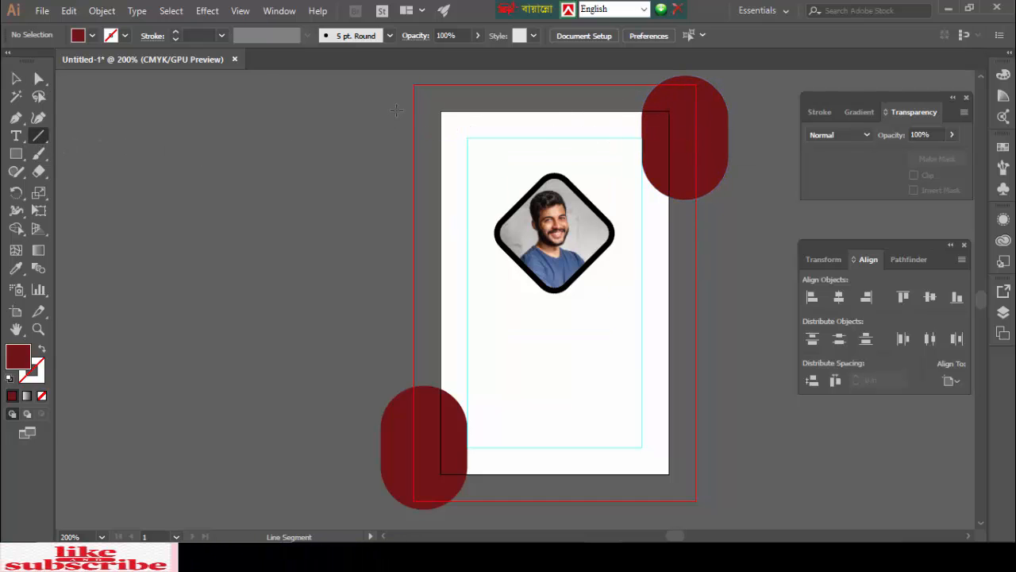
drag(401, 109, 752, 111)
scroll(700, 187, up, 3)
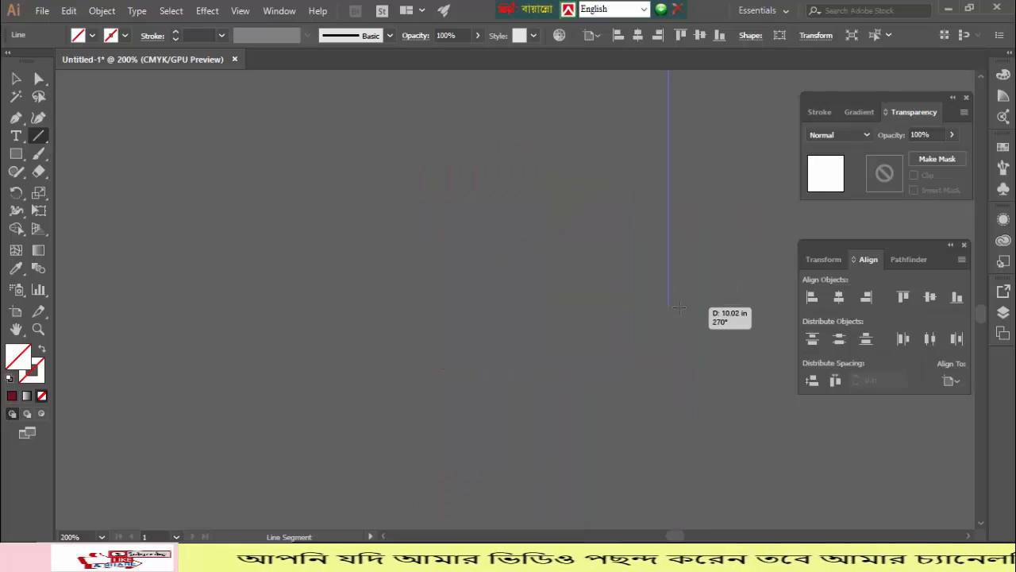
drag(681, 293, 685, 122)
scroll(623, 252, up, 5)
scroll(623, 251, up, 7)
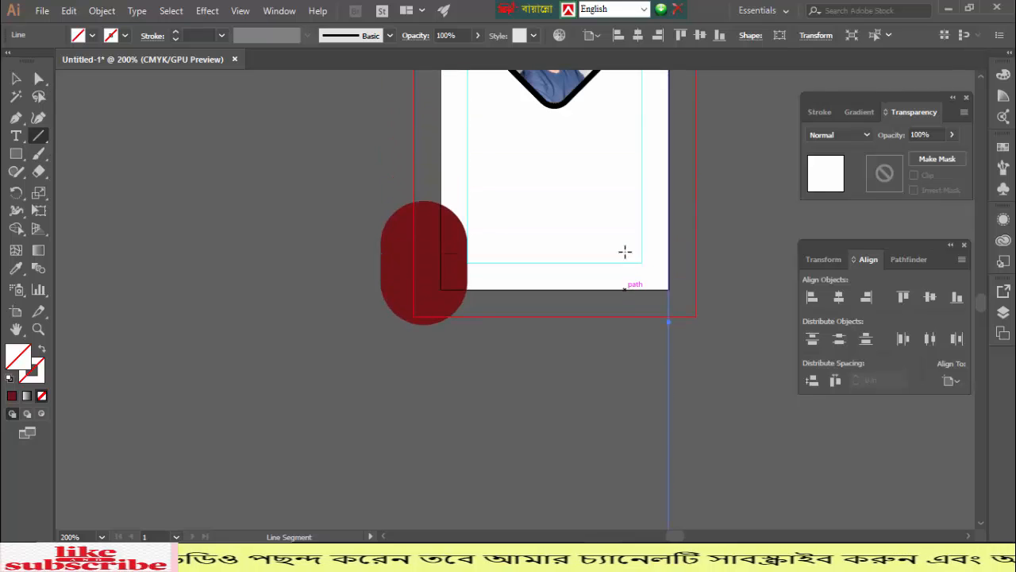
- Redraw the bottom-edge line, add the left-edge line, and select all artwork
drag(285, 348, 485, 344)
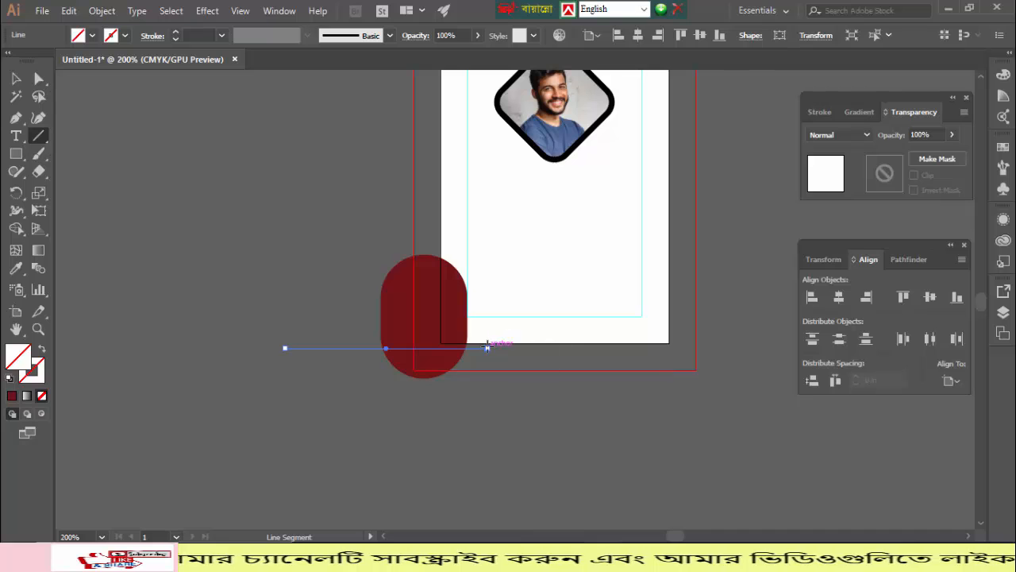
key(ctrl+z)
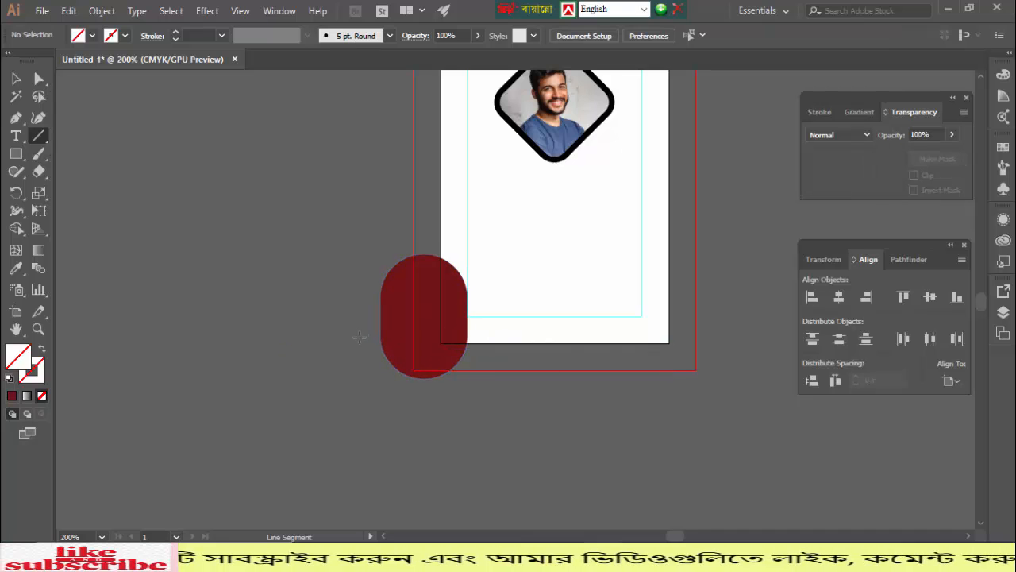
drag(361, 343, 676, 343)
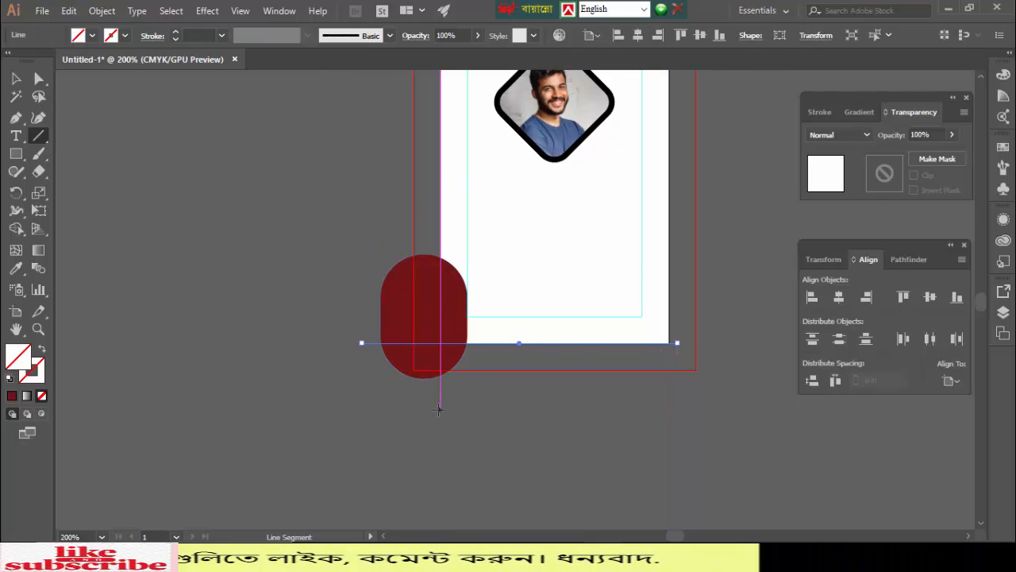
drag(439, 409, 438, 256)
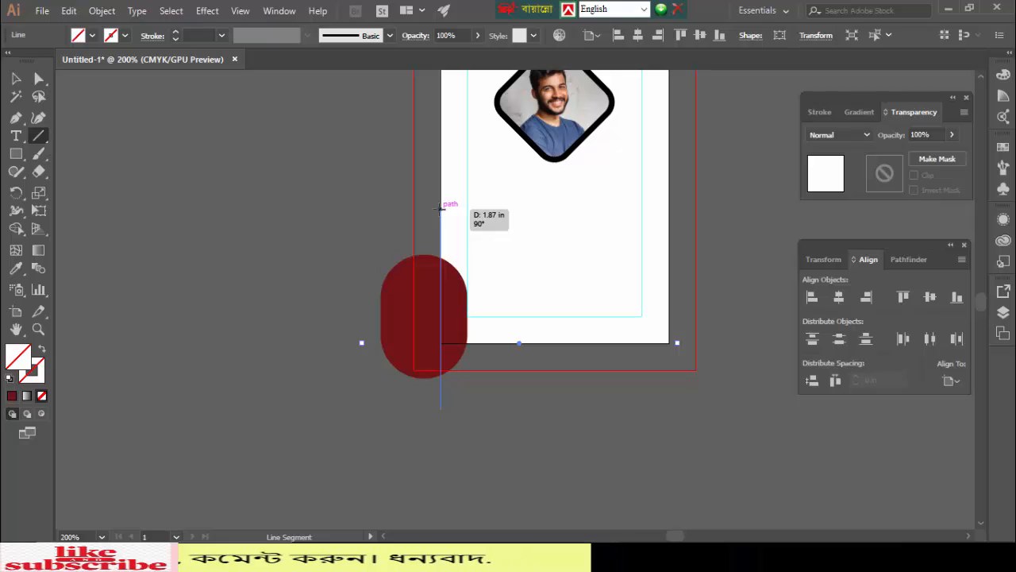
drag(441, 208, 441, 208)
click(24, 74)
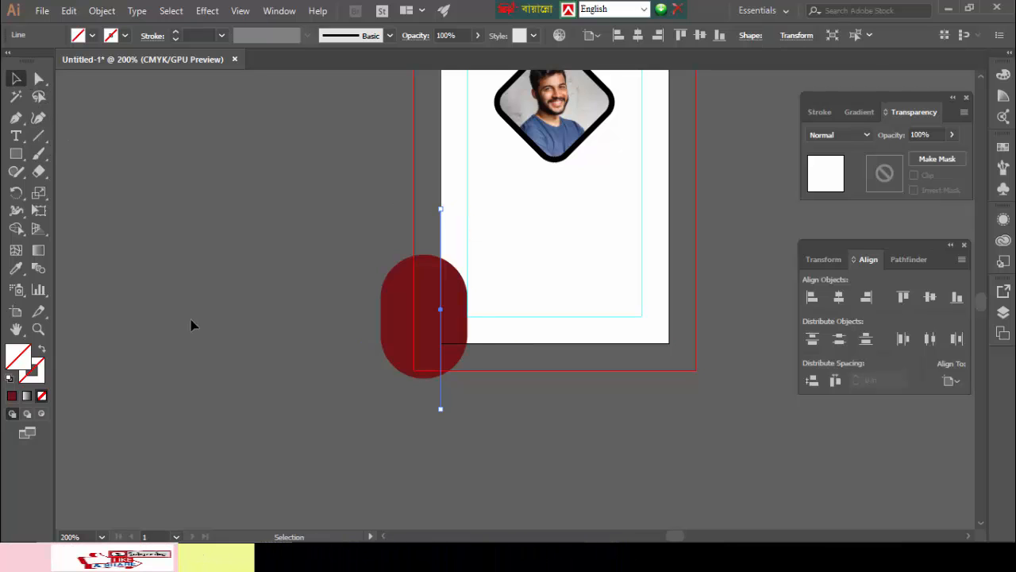
scroll(221, 316, up, 3)
key(ctrl+a)
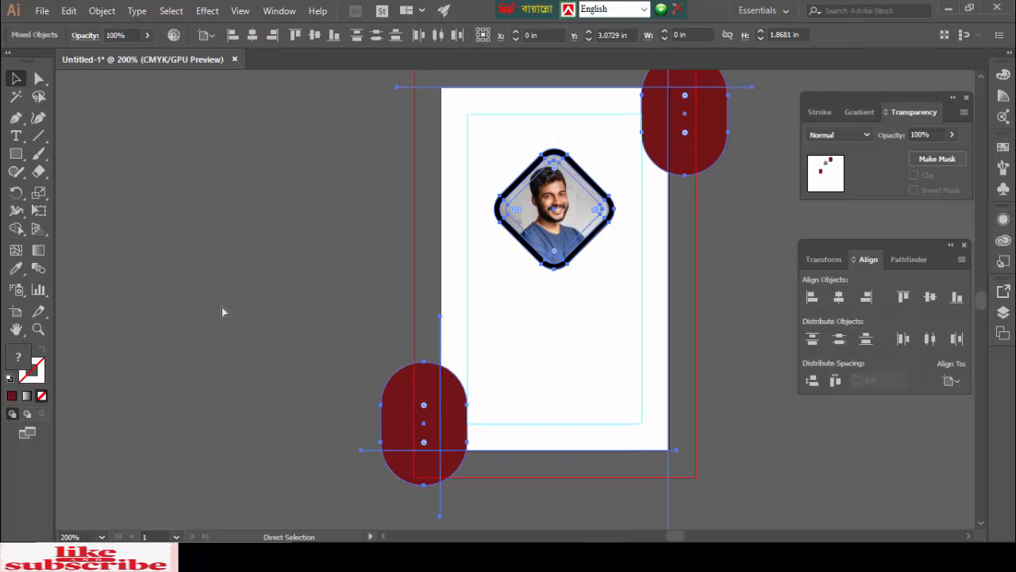
- Use Shape Builder to delete the bottom-left and top-right pill pieces outside the card, then deselect
click(14, 230)
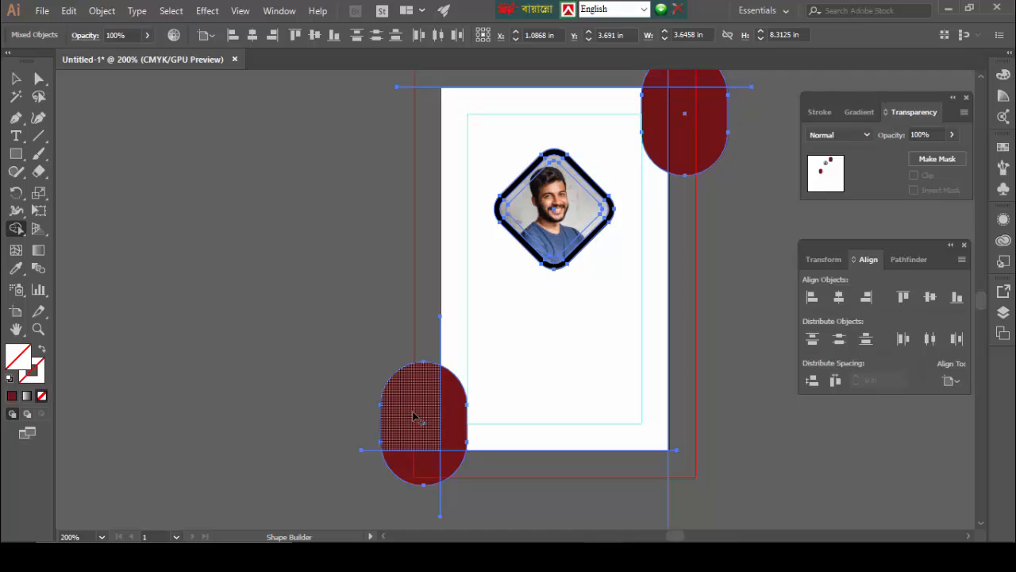
alt+click(413, 415)
alt+click(413, 468)
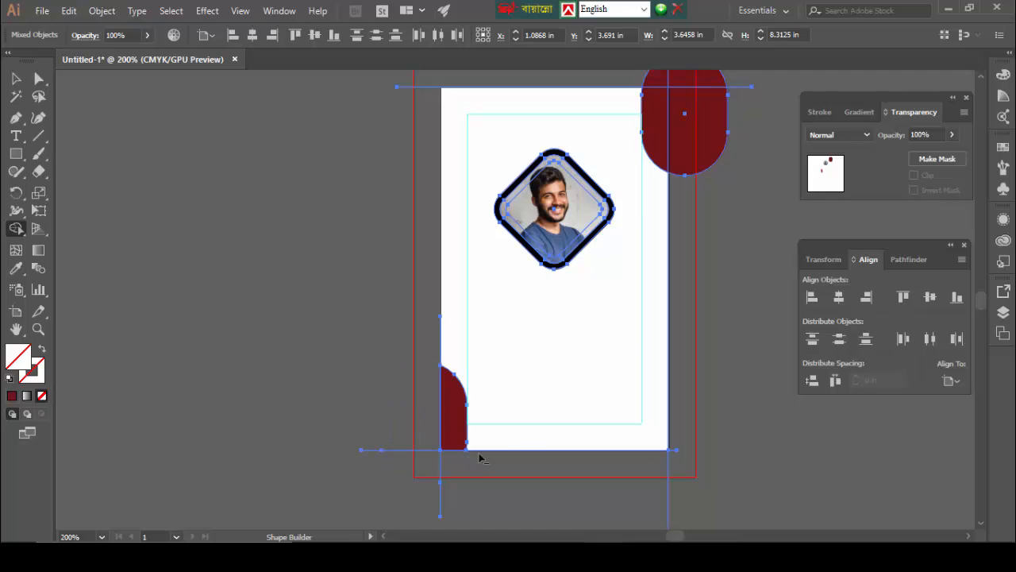
scroll(762, 258, up, 3)
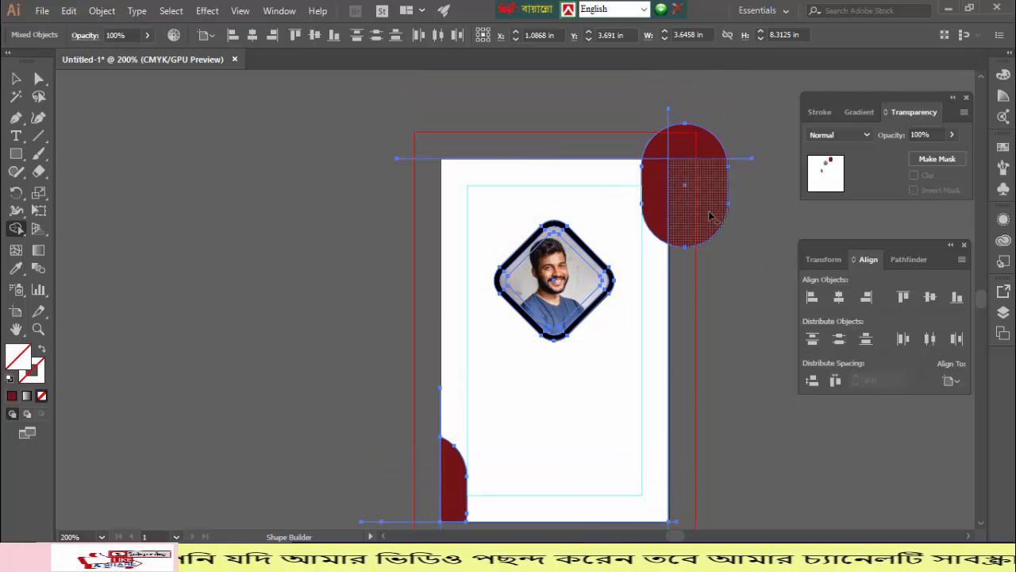
alt+click(710, 216)
alt+click(703, 141)
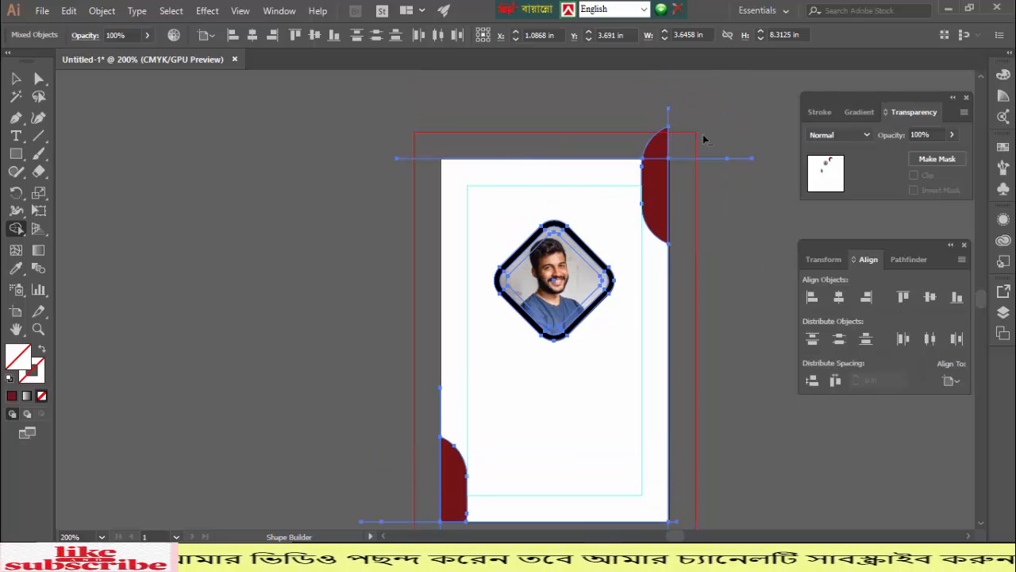
alt+click(665, 148)
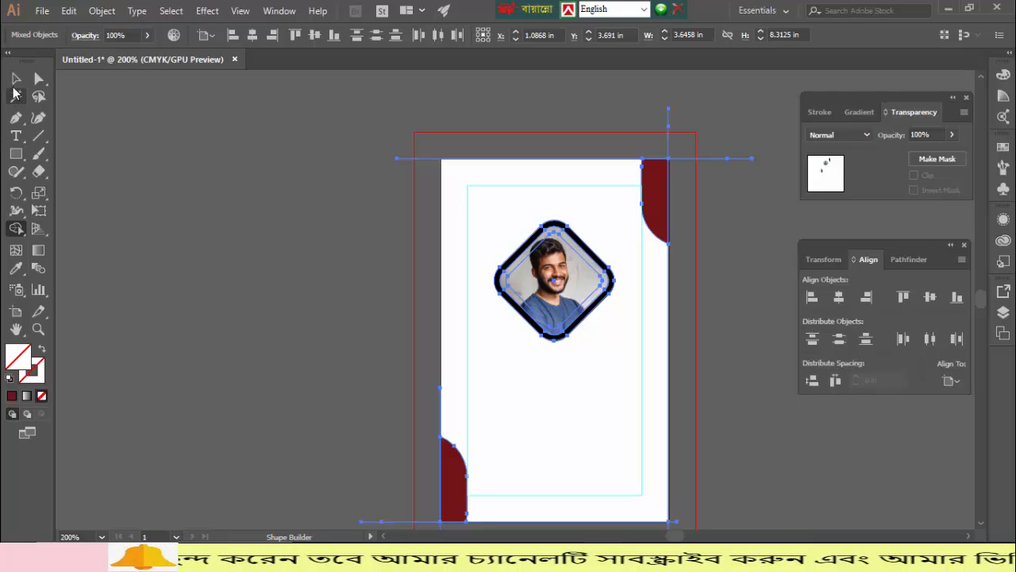
click(14, 79)
scroll(181, 154, down, 4)
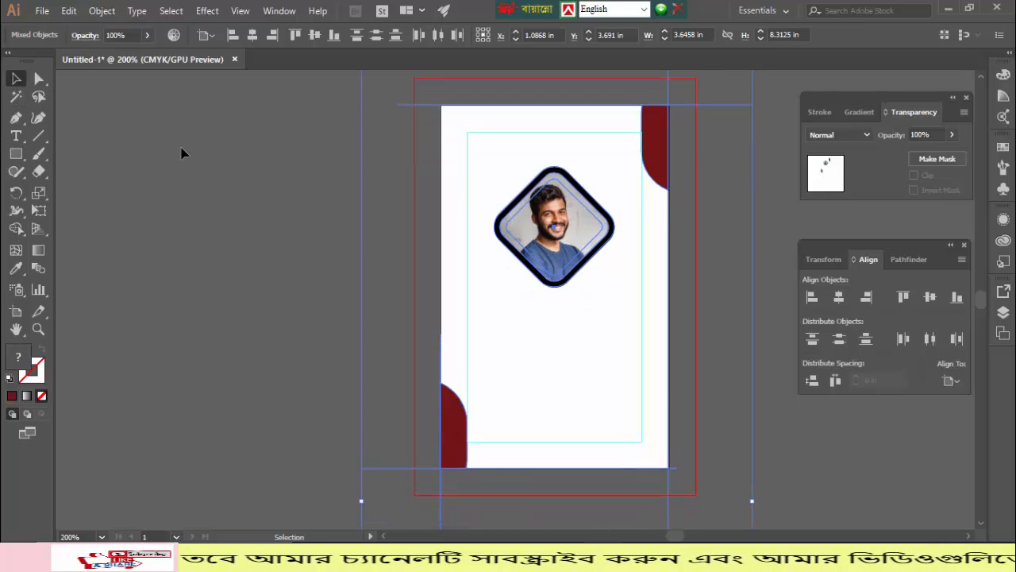
click(225, 236)
- Select and delete the bottom, left, right and top edge lines one by one
scroll(226, 240, down, 4)
drag(227, 250, 413, 422)
key(Delete)
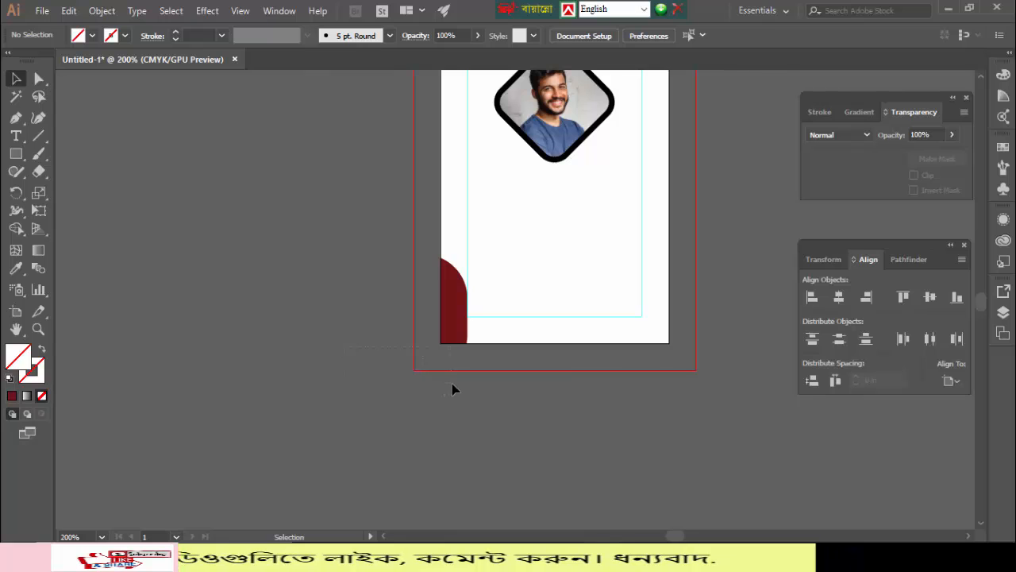
drag(452, 383, 452, 384)
key(Delete)
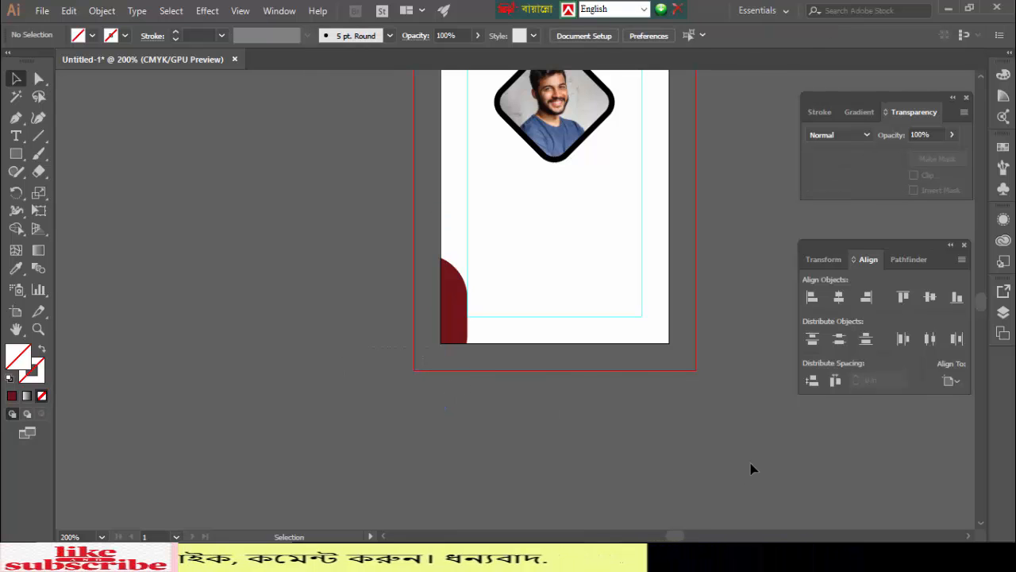
drag(589, 382, 588, 382)
key(Delete)
scroll(588, 383, up, 9)
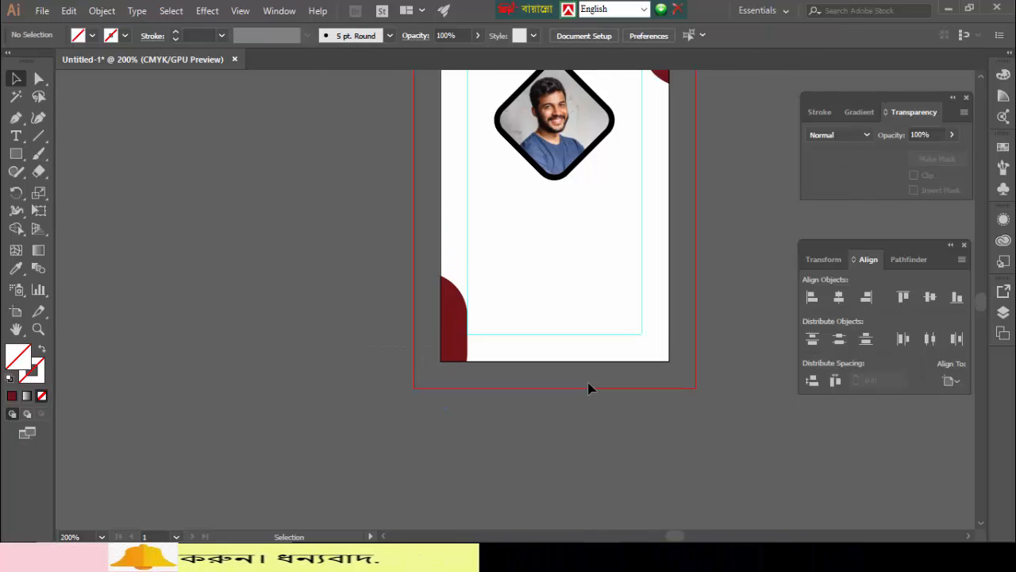
scroll(589, 388, up, 5)
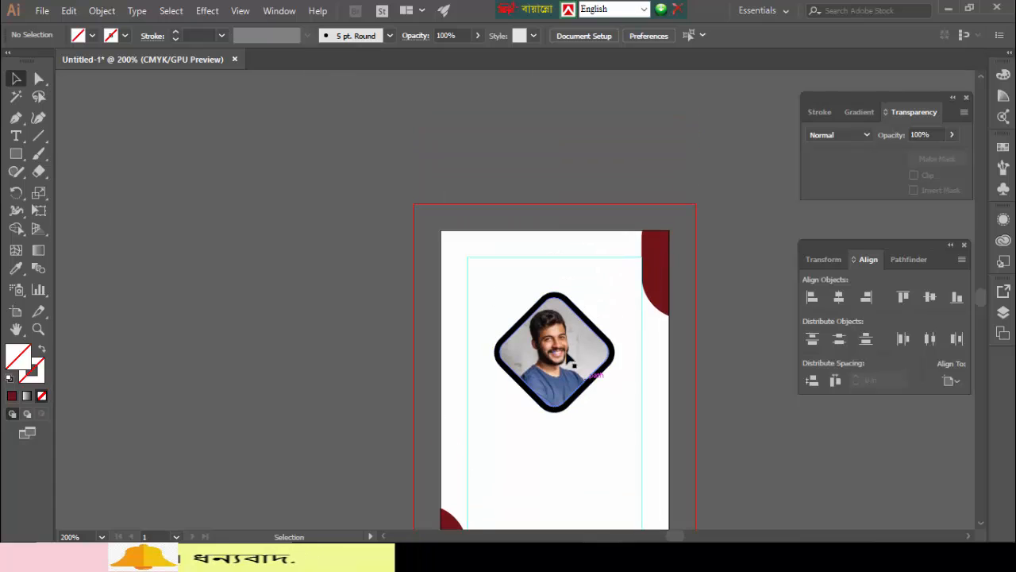
click(482, 233)
key(Delete)
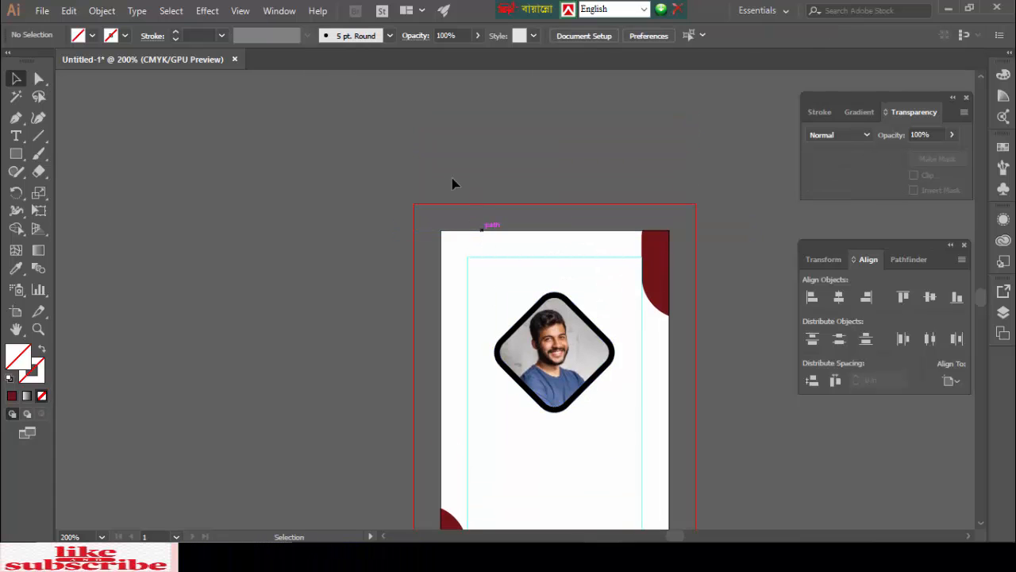
scroll(452, 183, down, 5)
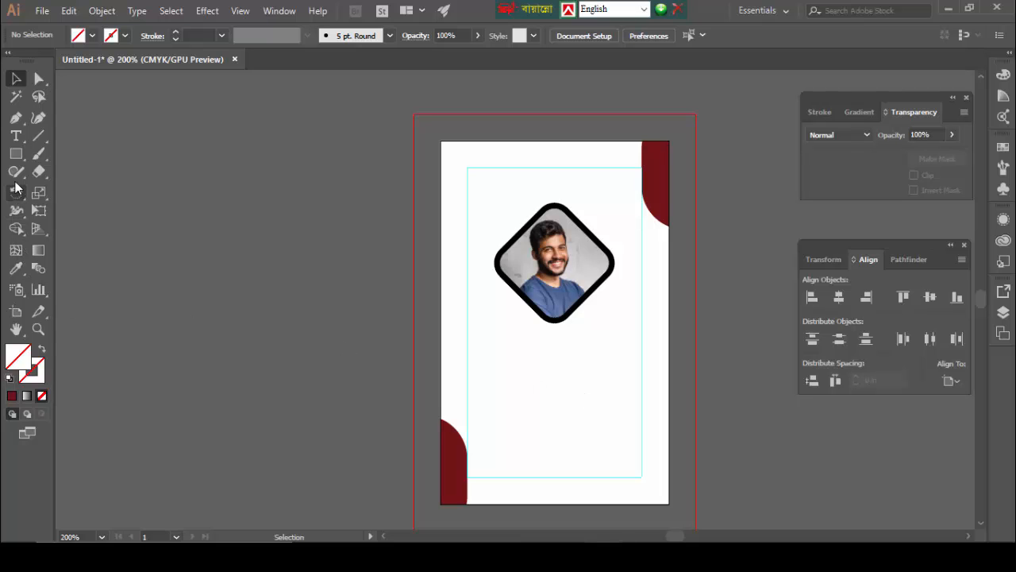
- Type the cardholder's name below the photo, then capitalise the first letter of the surname
key(t)
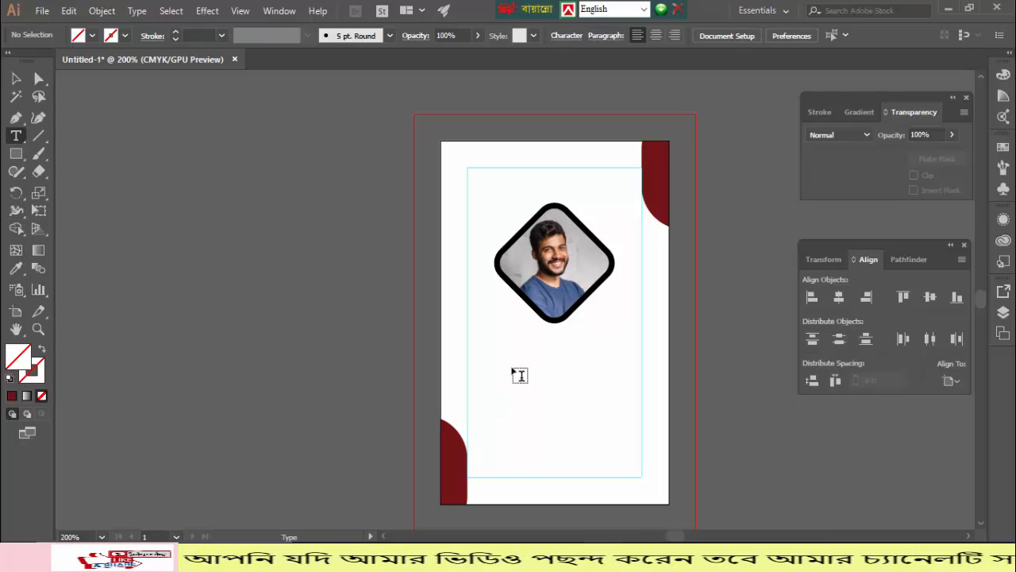
click(520, 375)
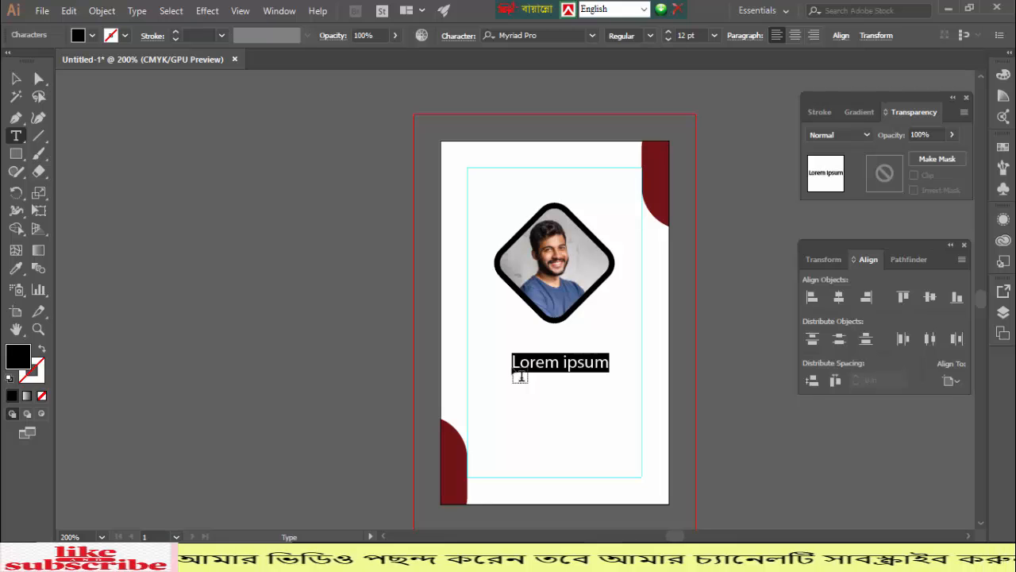
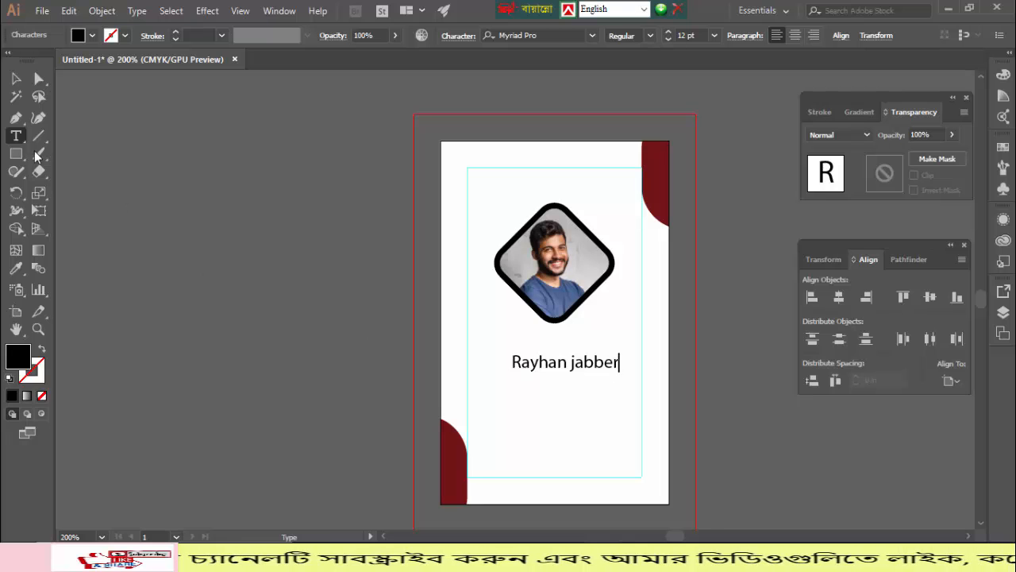
click(14, 79)
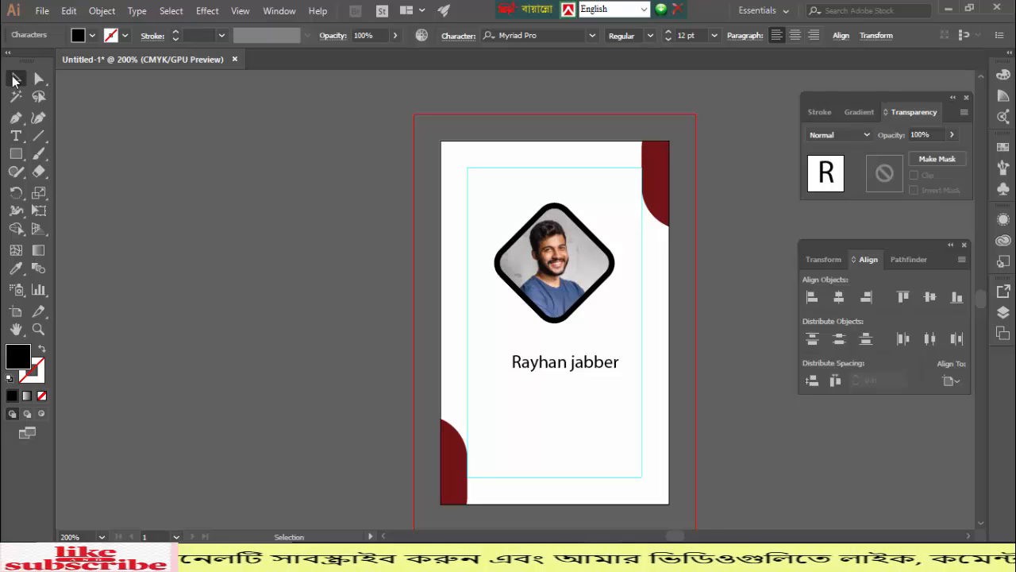
double_click(579, 364)
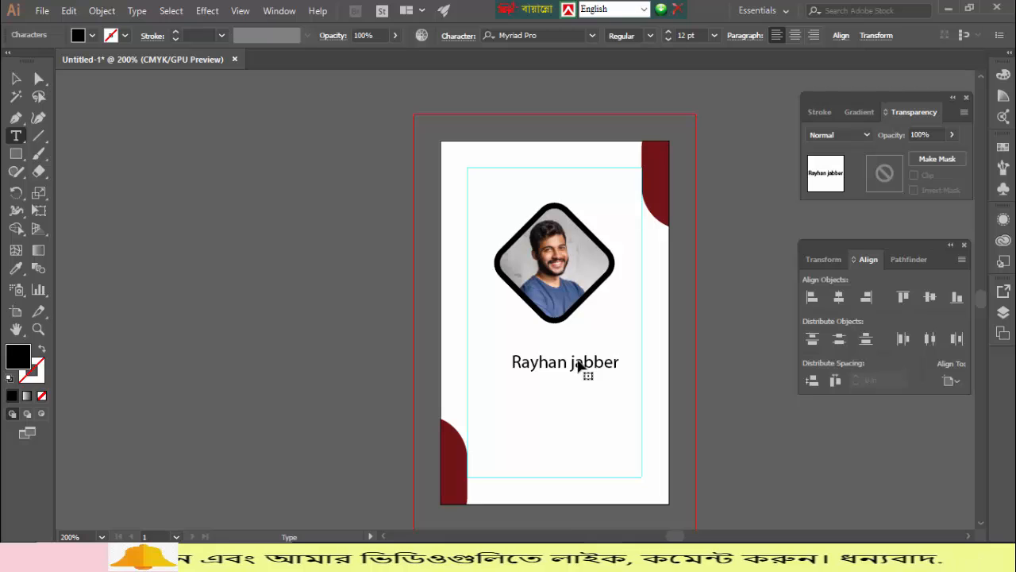
key(BackSpace)
text(J)
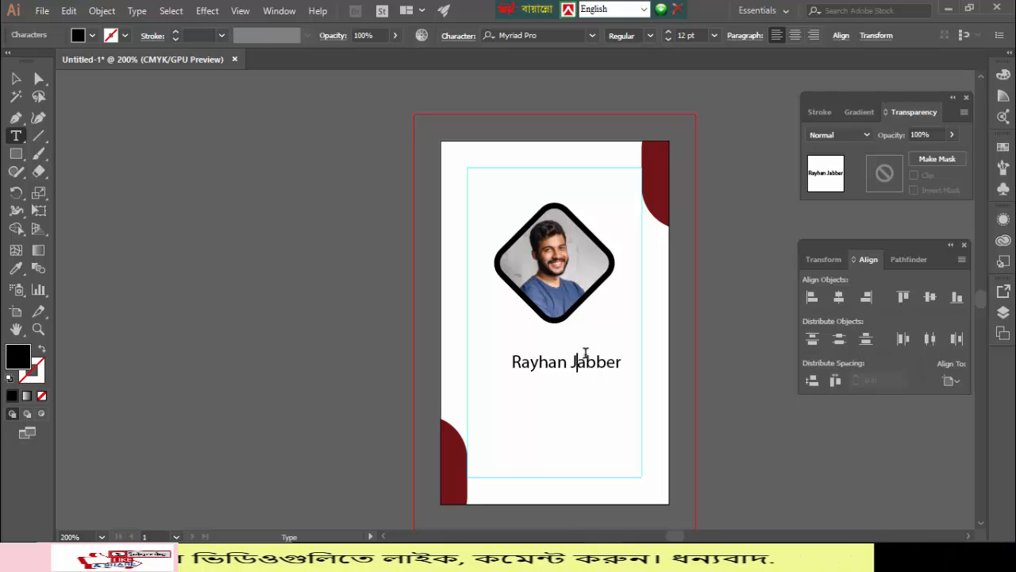
click(15, 80)
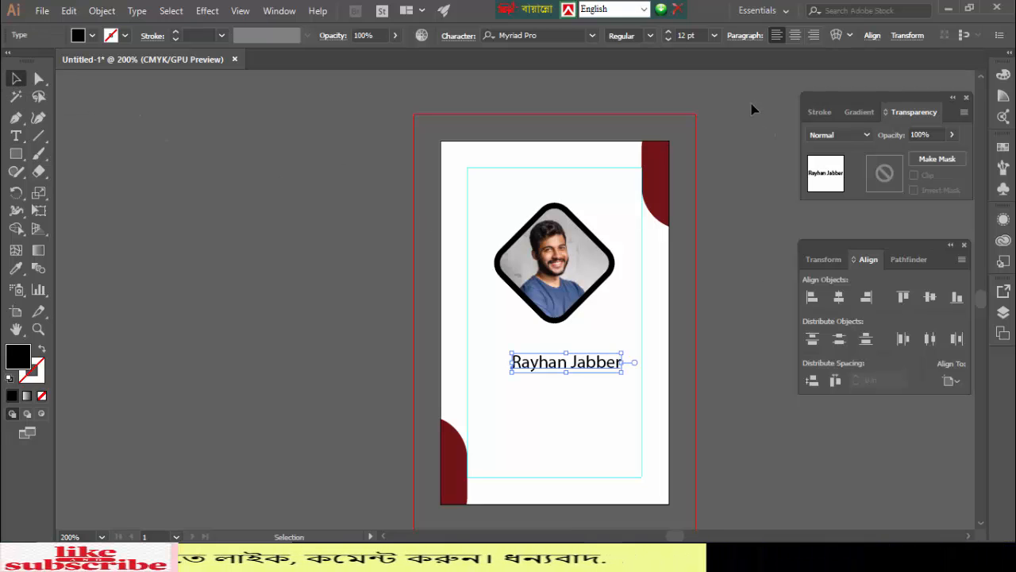
- Change the name text's font from Nexa Bold to Bungee and drag it slightly left
click(592, 35)
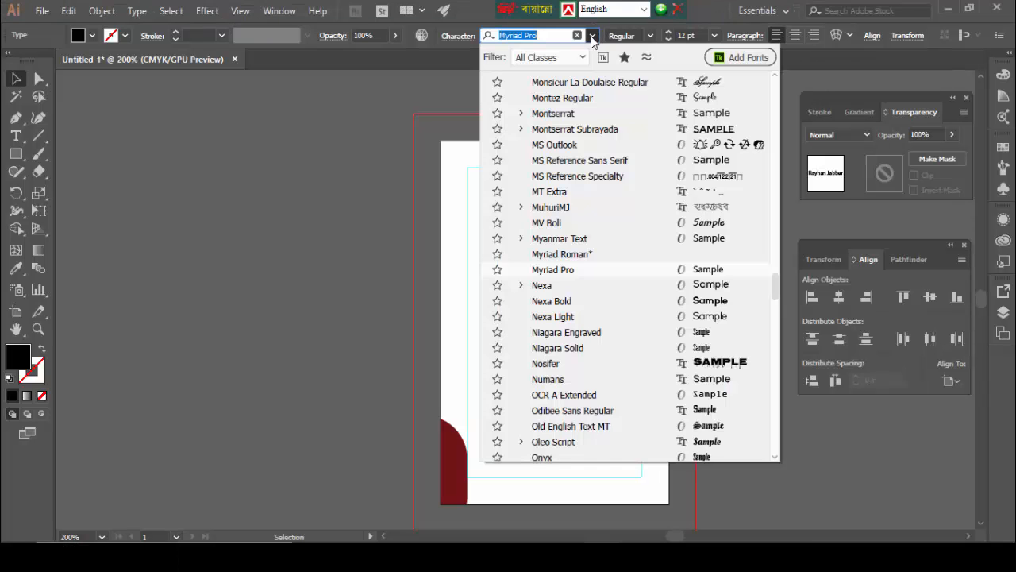
click(566, 302)
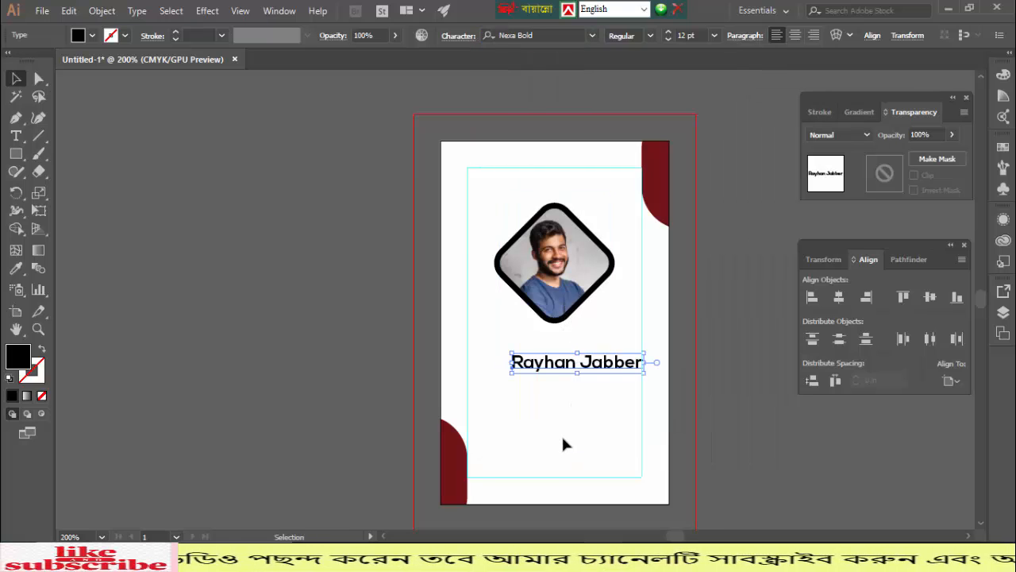
click(592, 36)
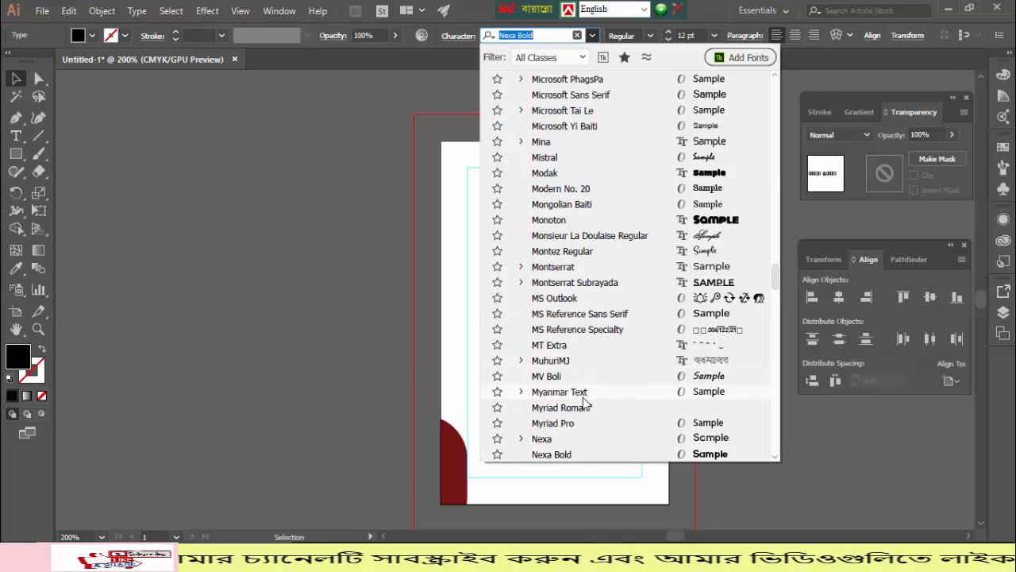
scroll(588, 373, up, 10)
scroll(599, 361, up, 15)
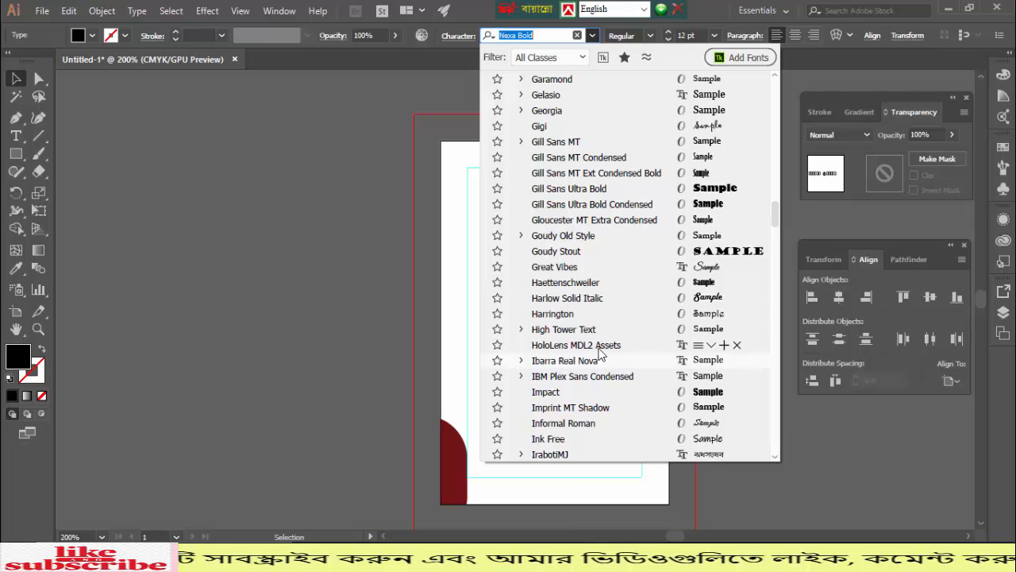
scroll(600, 350, up, 15)
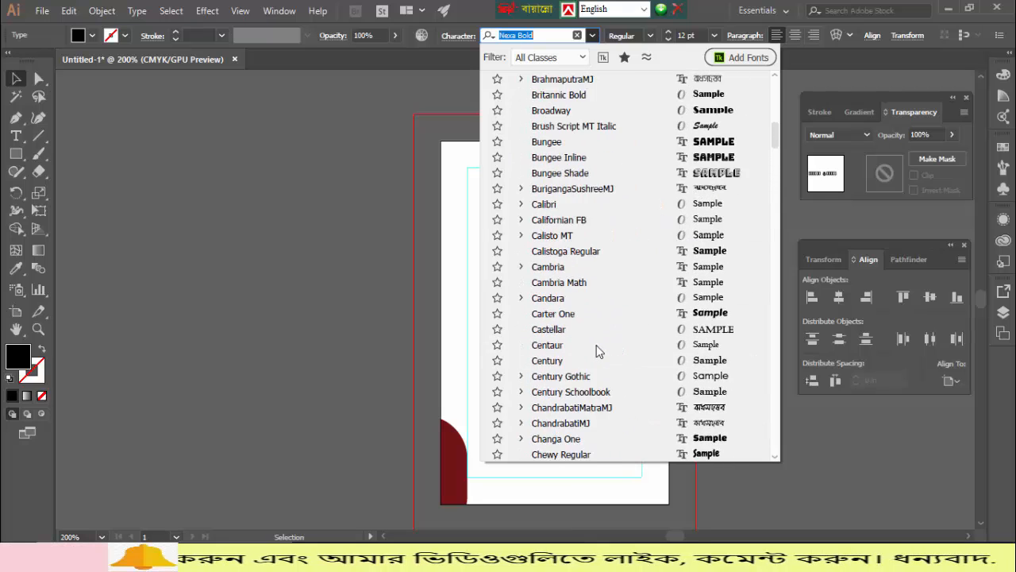
scroll(607, 312, down, 4)
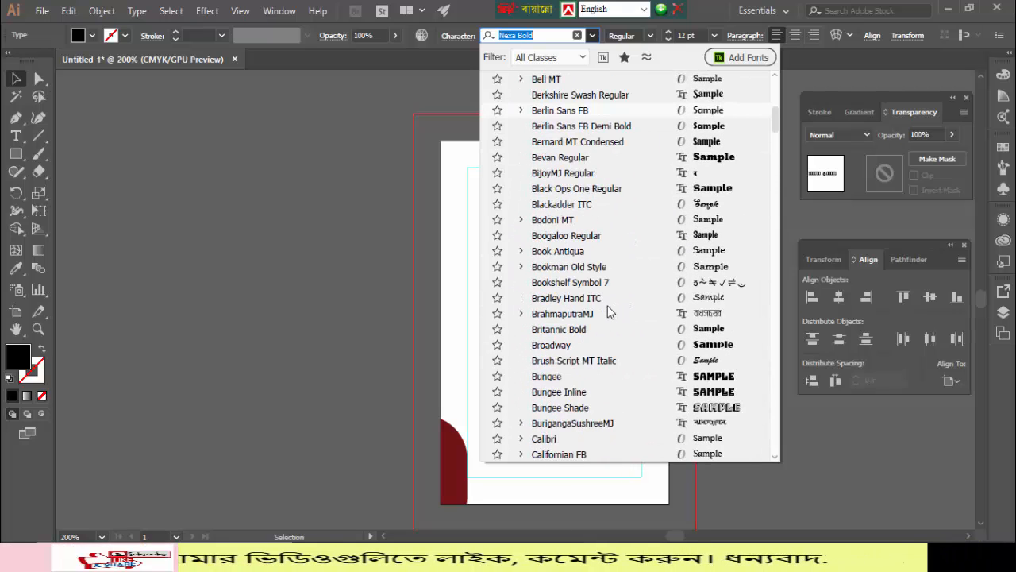
click(632, 375)
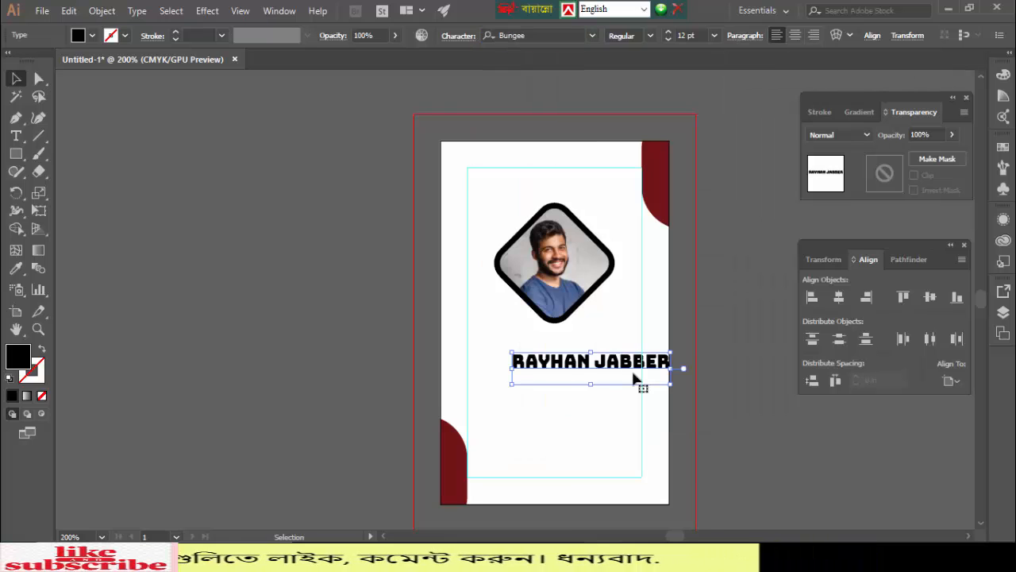
click(327, 325)
drag(547, 365, 516, 363)
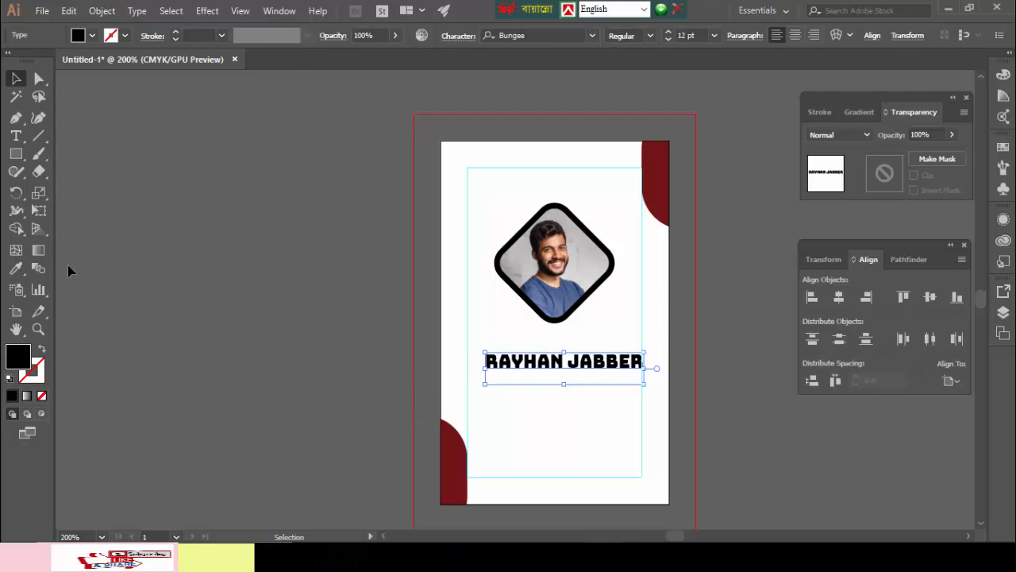
- Type 'COMPANY NAME' beside the card and drag it to the top above the photo
click(16, 136)
key(ctrl+shift+a)
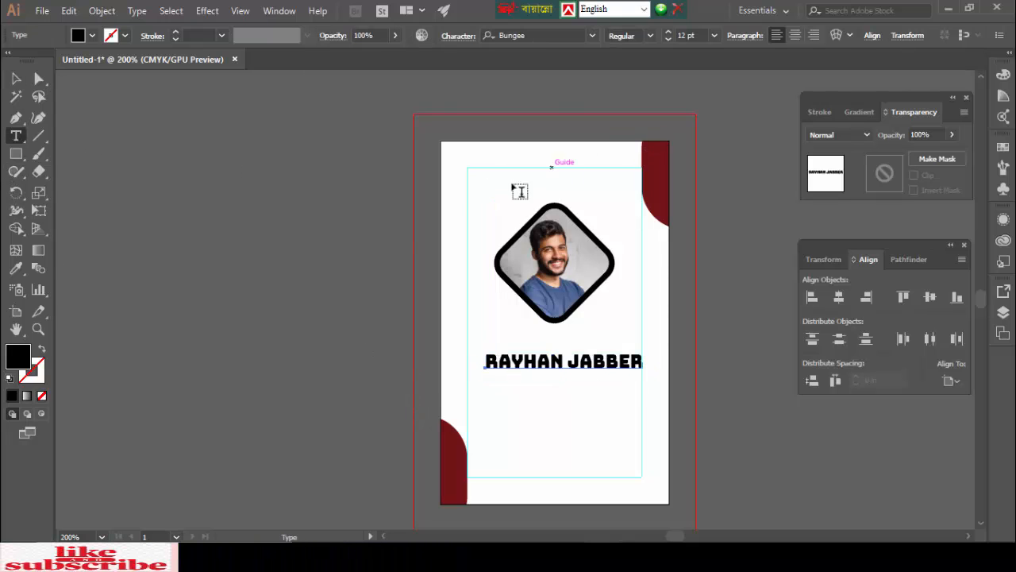
click(310, 222)
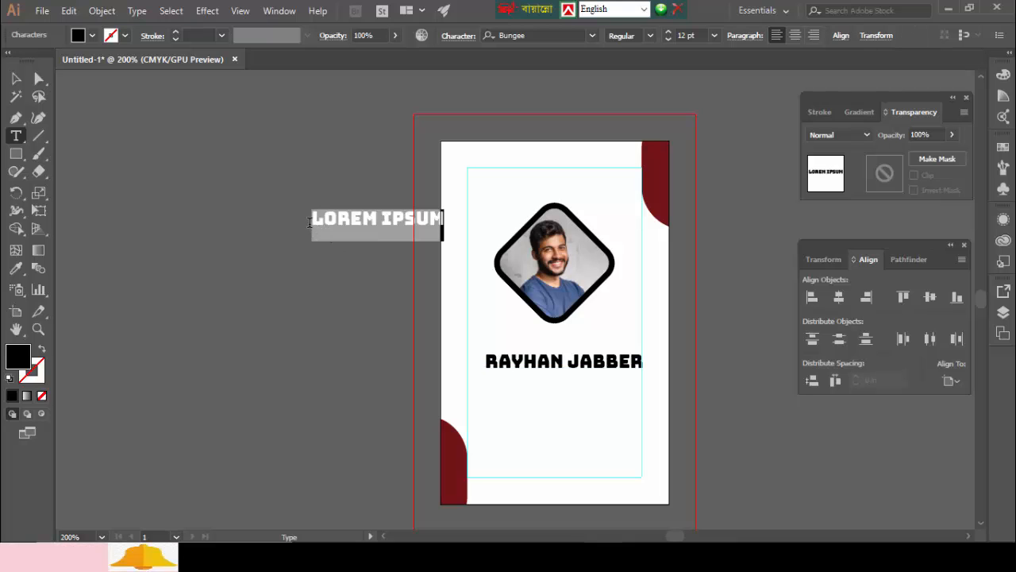
text(C)
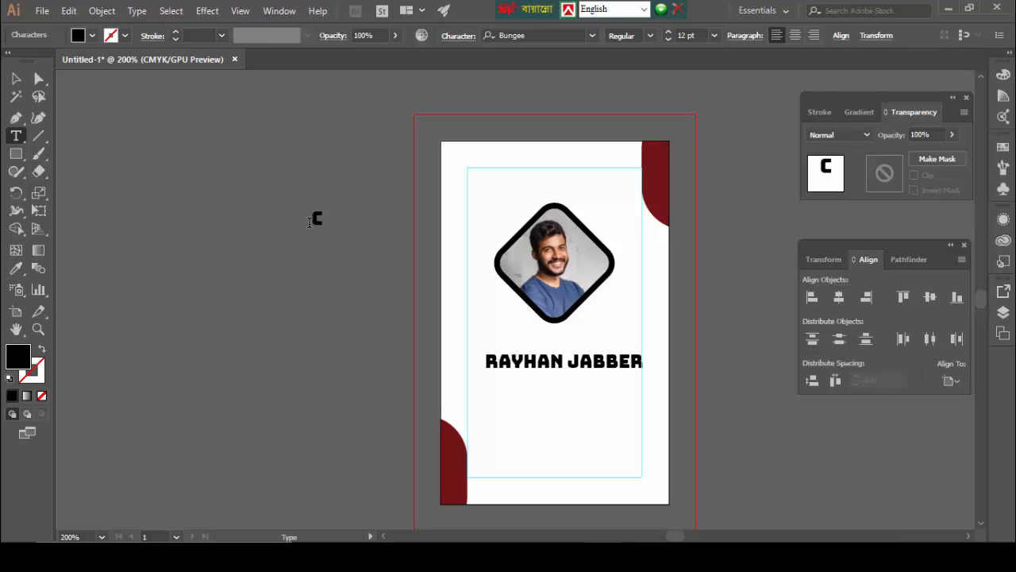
text(OMPANY NAME)
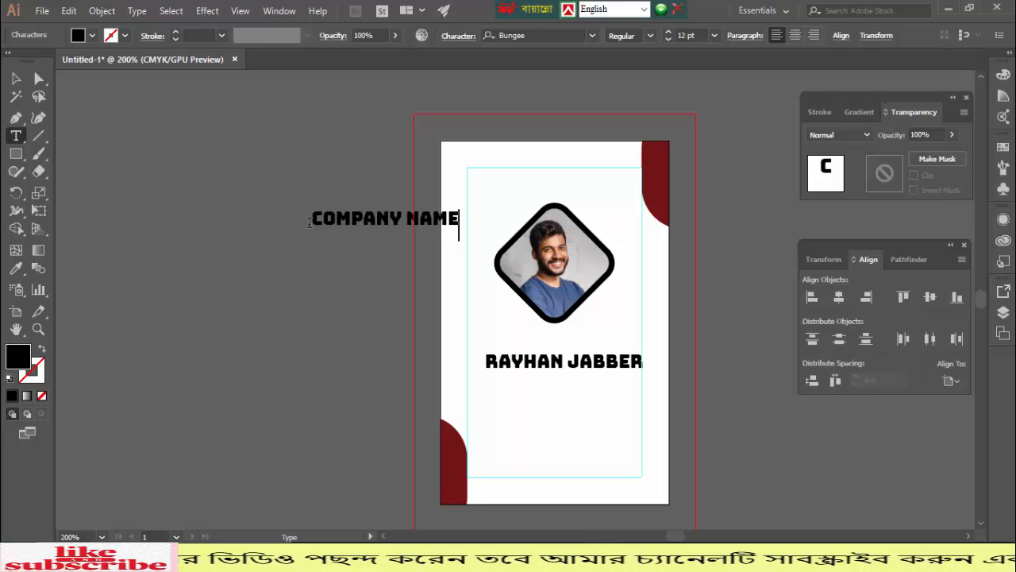
key(Escape)
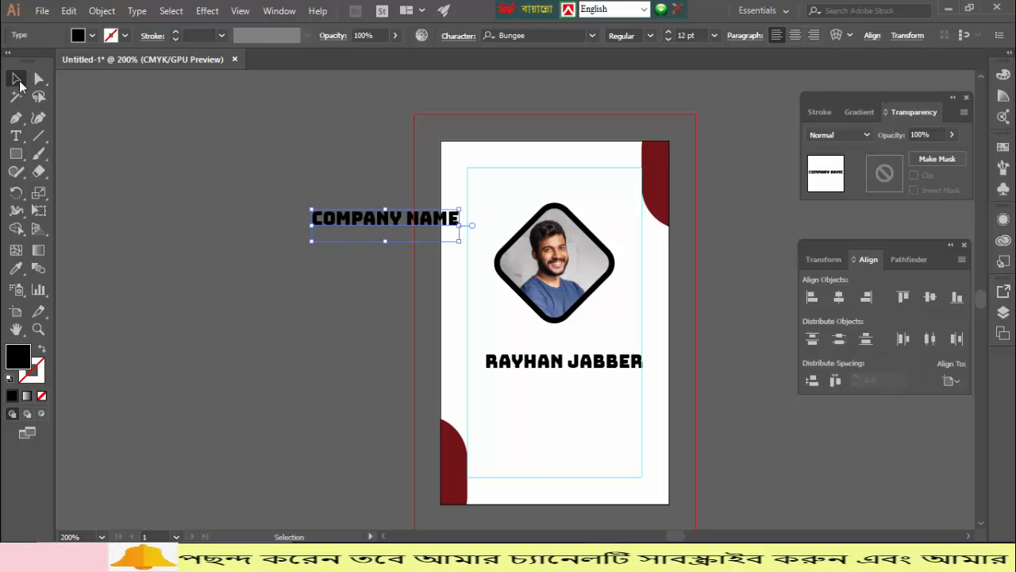
click(294, 270)
drag(394, 222, 550, 183)
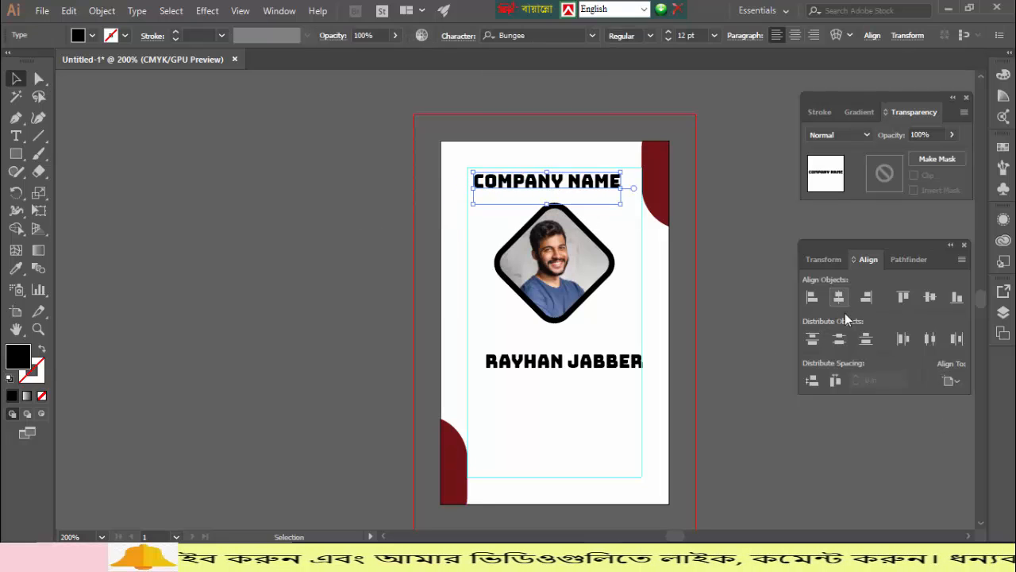
- Adjust the Align panel options, close it, and reopen the Align panel from the Window menu
click(953, 381)
click(930, 398)
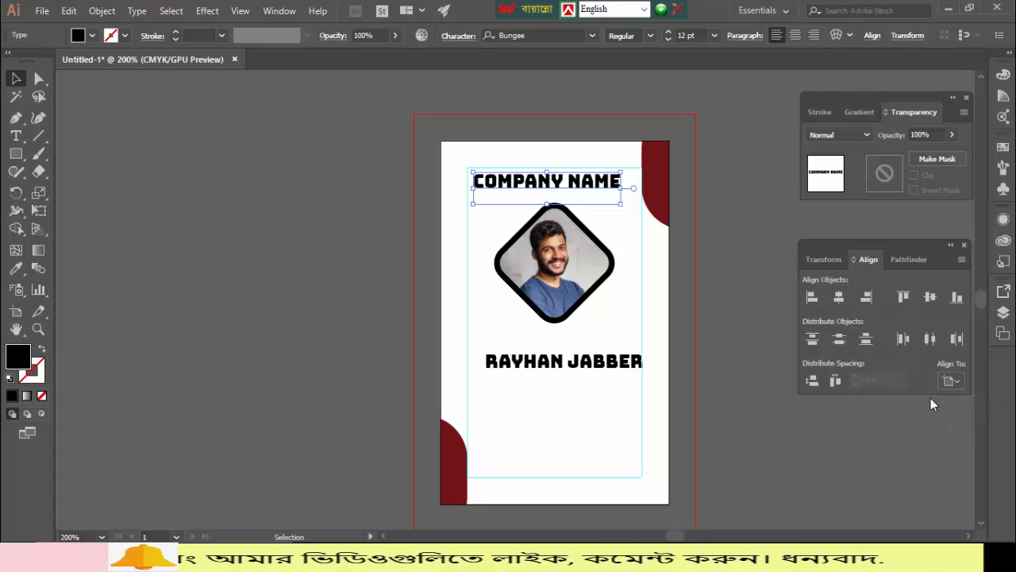
click(959, 261)
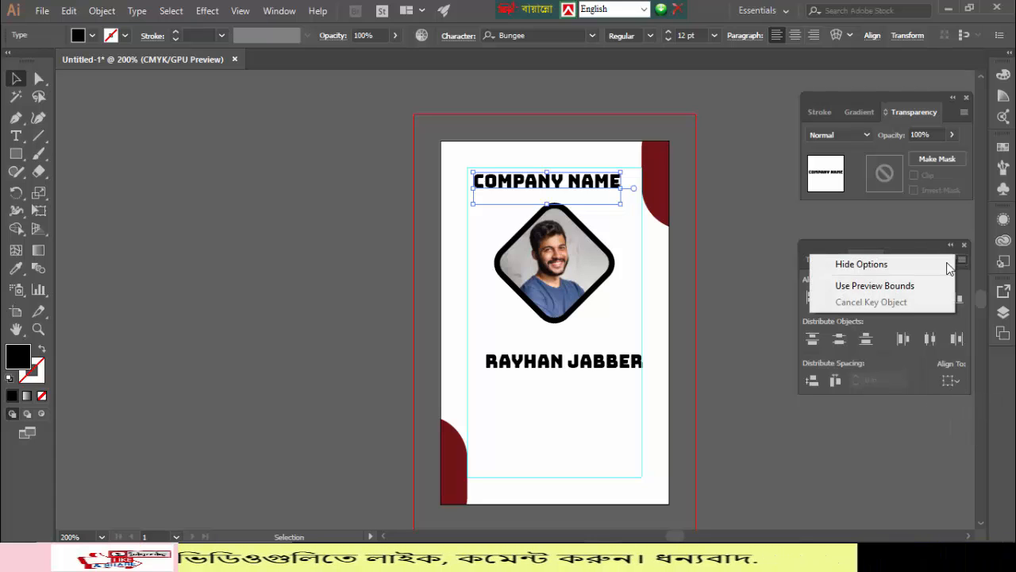
click(899, 266)
click(884, 397)
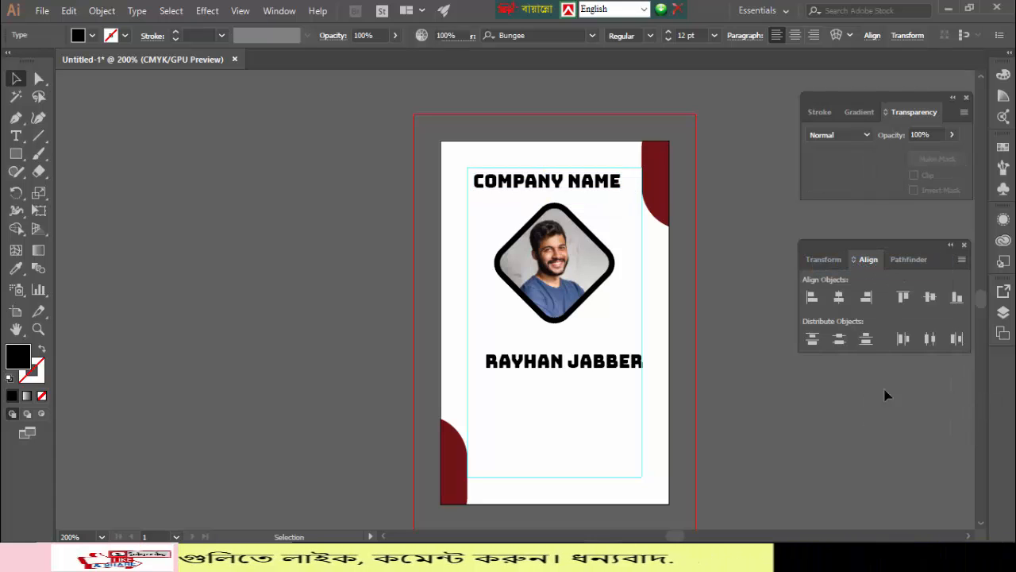
click(964, 246)
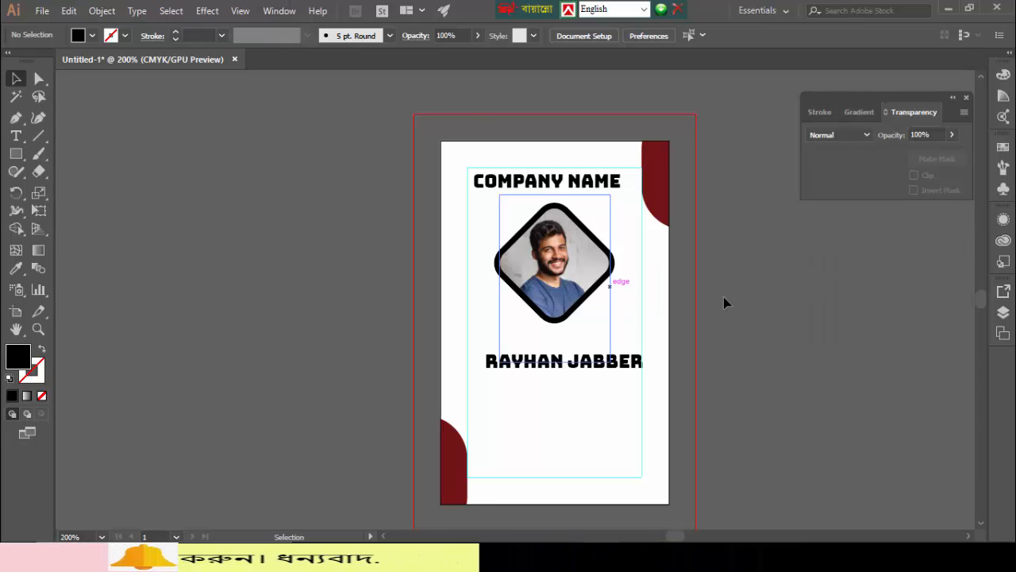
click(279, 11)
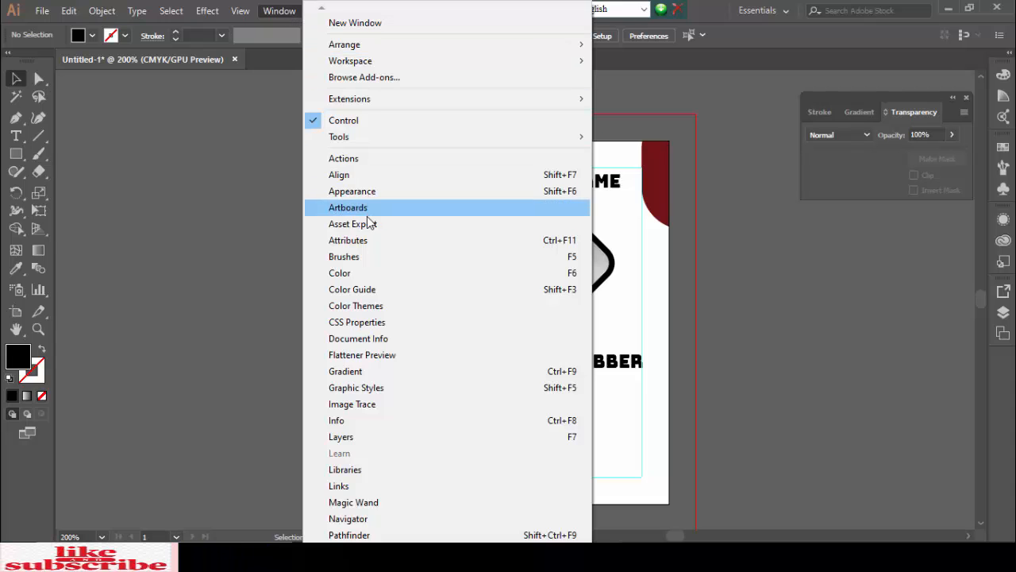
click(362, 176)
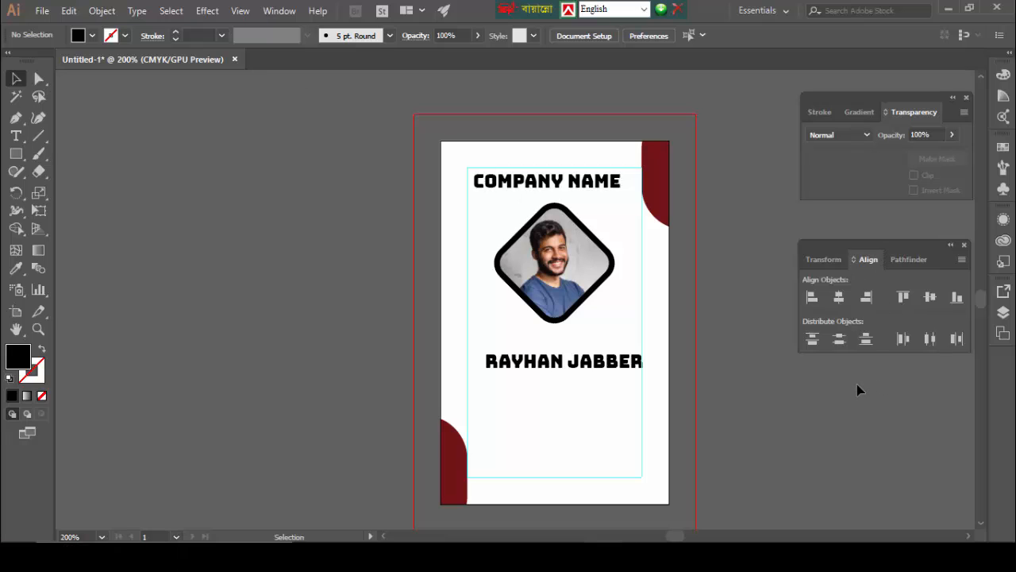
- Show all Align options, align to artboard, and centre COMPANY NAME horizontally on the card
click(962, 259)
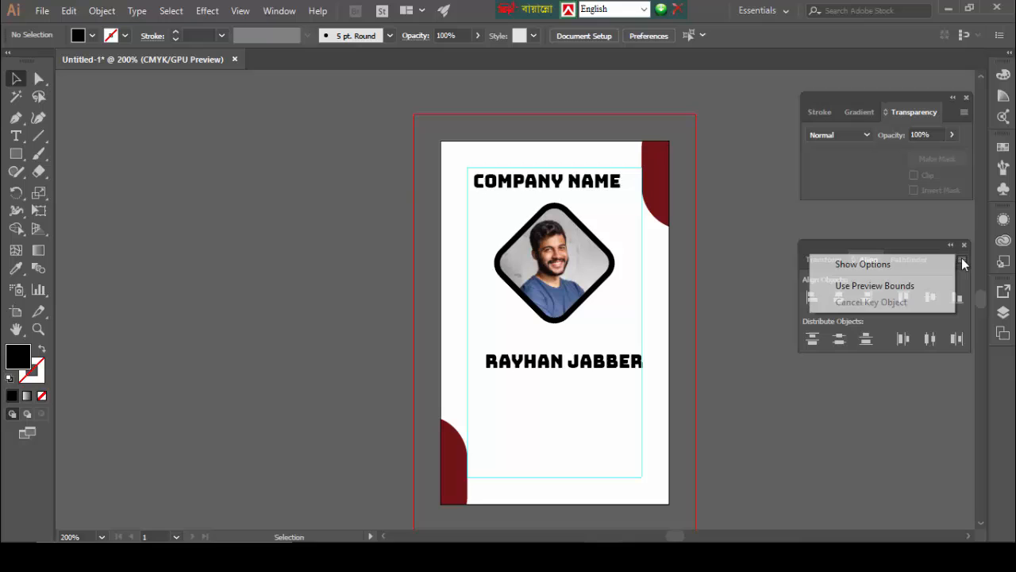
click(875, 266)
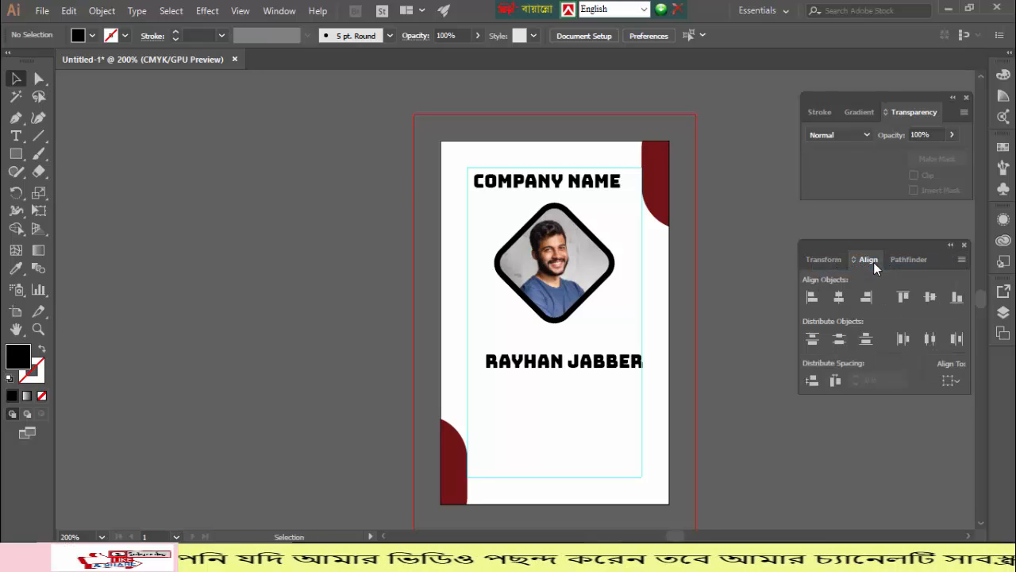
click(954, 381)
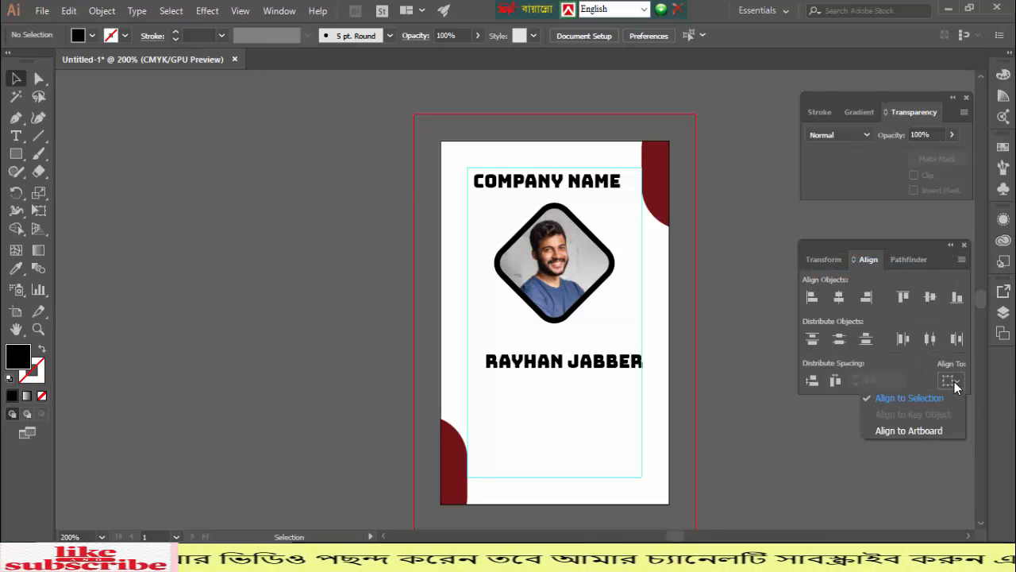
click(908, 430)
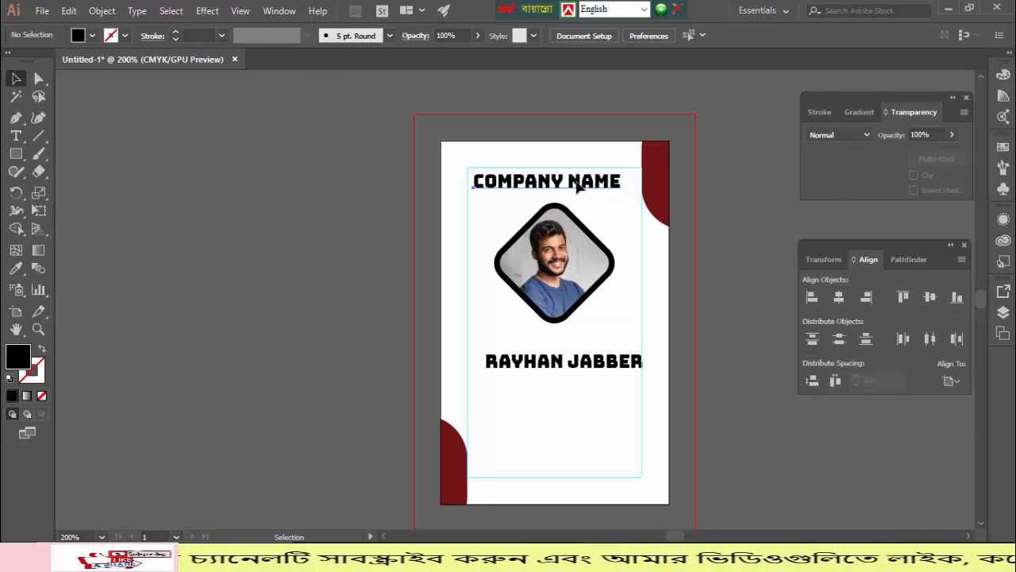
click(579, 187)
click(839, 297)
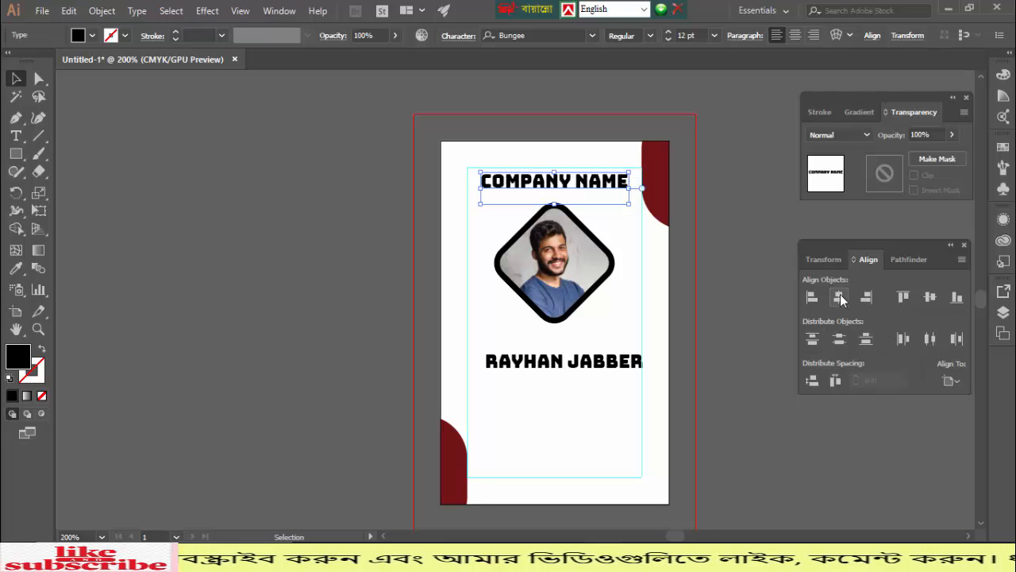
click(315, 203)
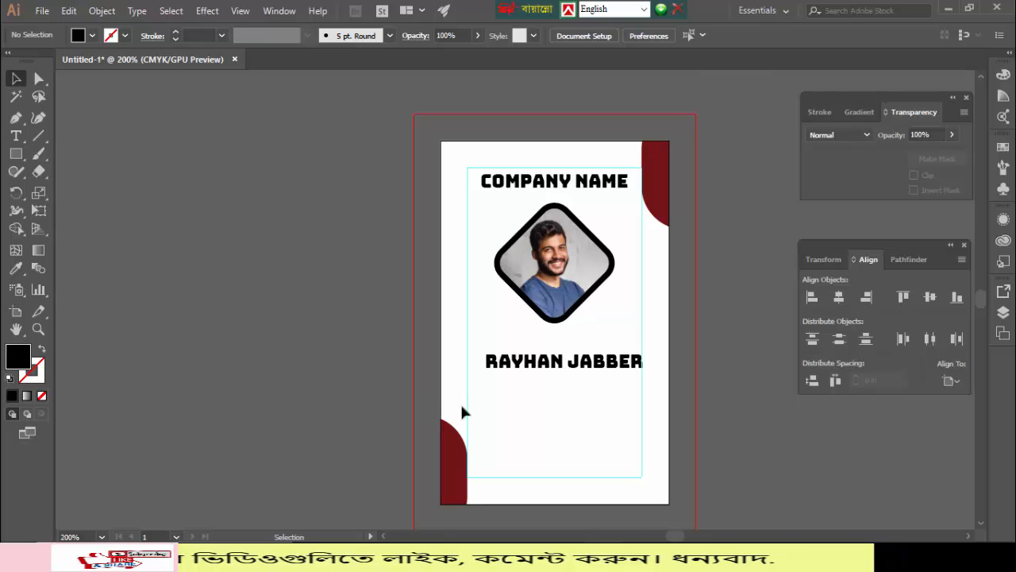
- Shrink the name text to 9 pt, centre it horizontally, and nudge it up toward the photo
click(542, 368)
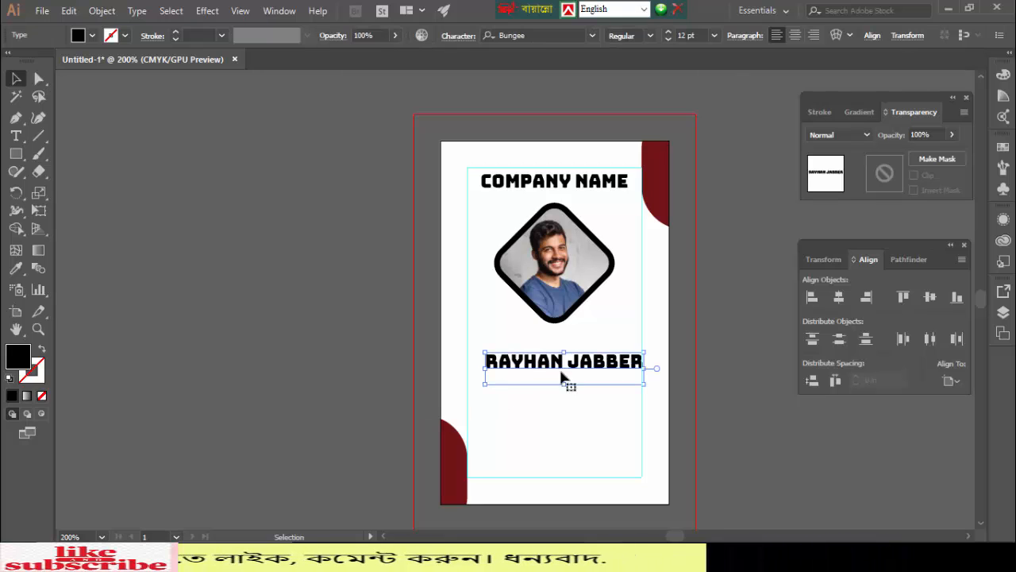
click(839, 297)
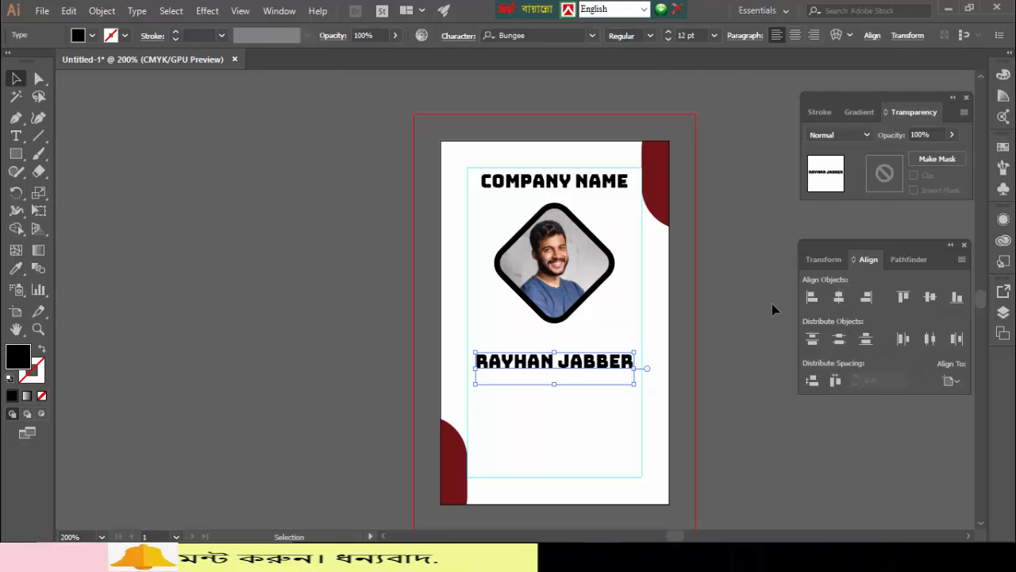
click(668, 39)
click(669, 39)
click(669, 38)
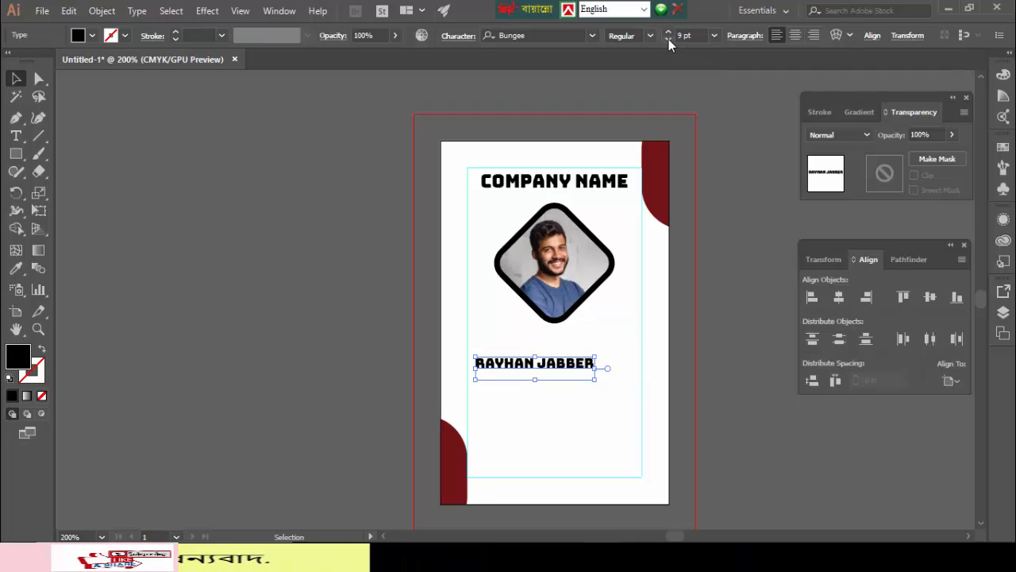
click(839, 298)
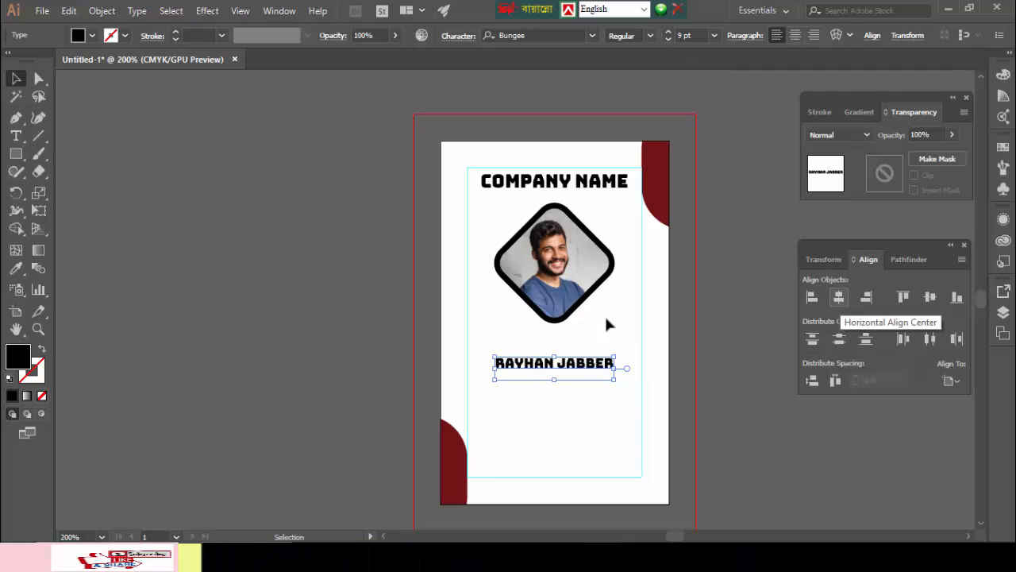
key(Up)
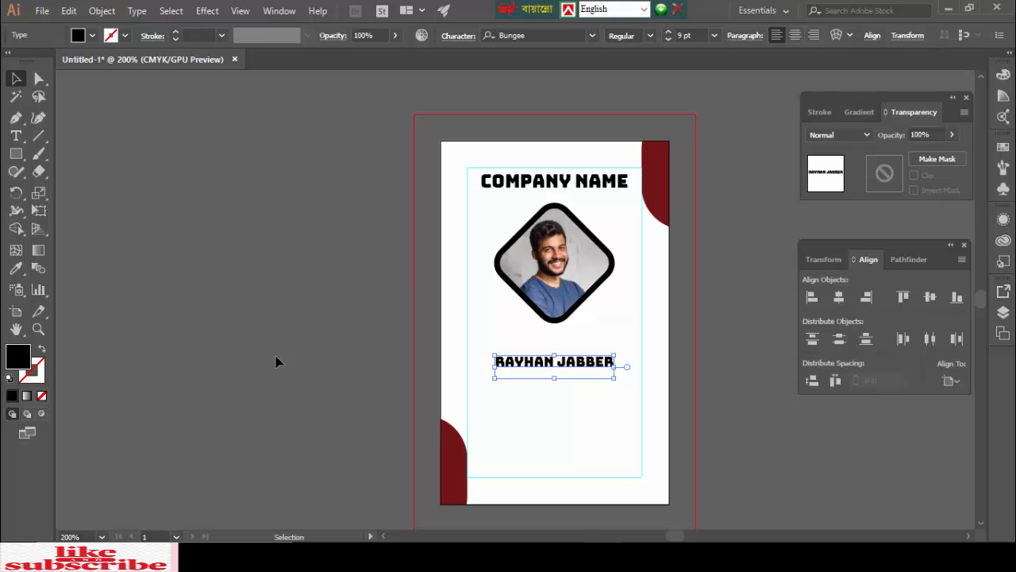
key(Up)
key(Up)
key(Up)
key(Up)
key(Up)
key(Up)
key(Up)
key(Up)
key(Up)
key(Up)
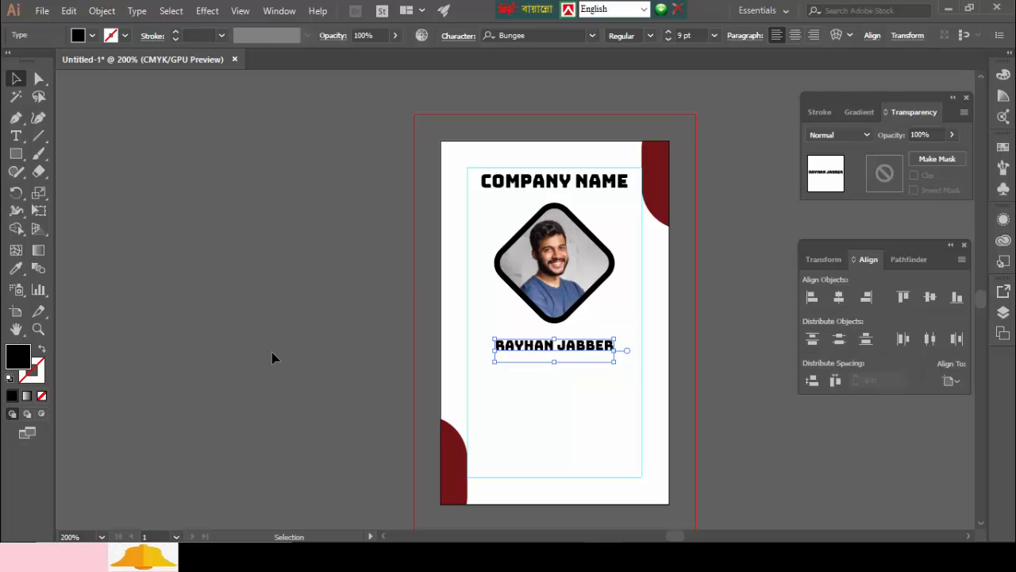
click(271, 351)
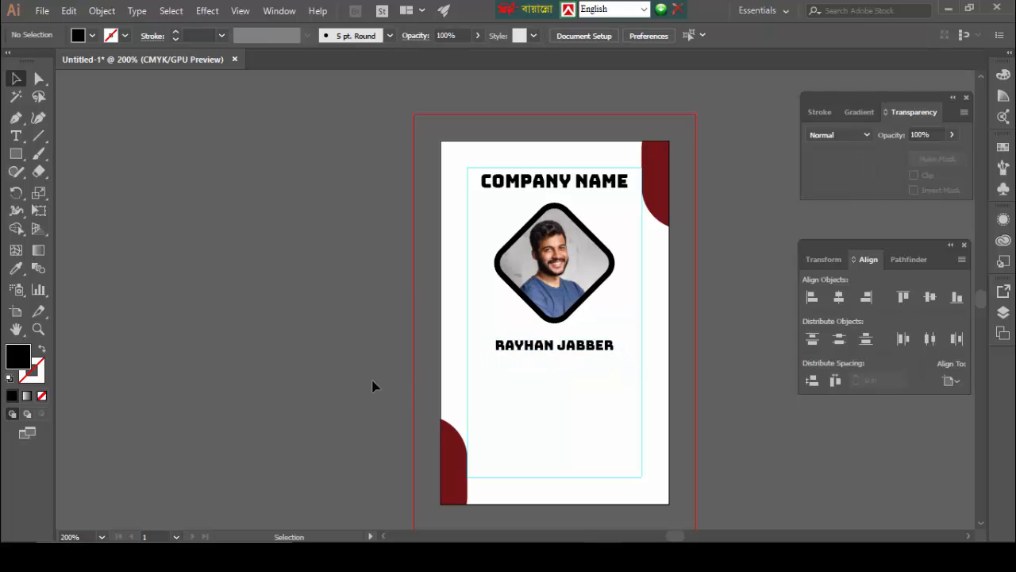
- Give the COMPANY NAME heading a deep blue fill via the Color Picker
click(542, 187)
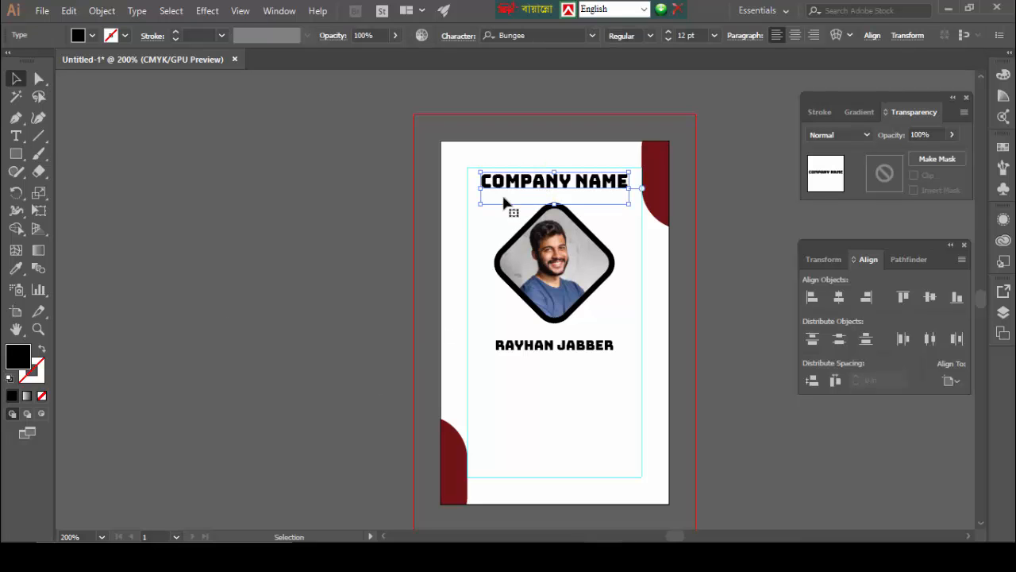
double_click(16, 362)
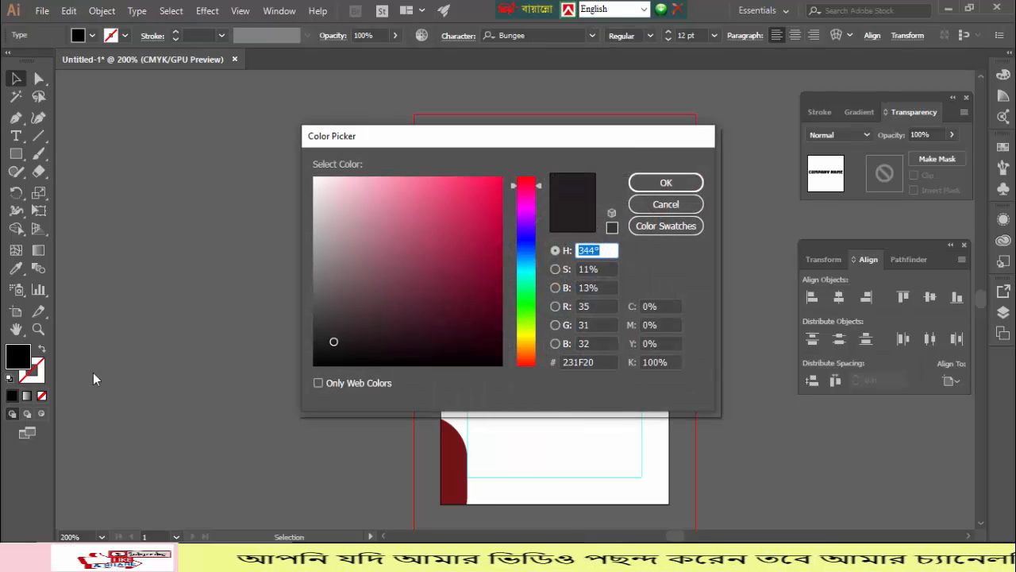
click(525, 241)
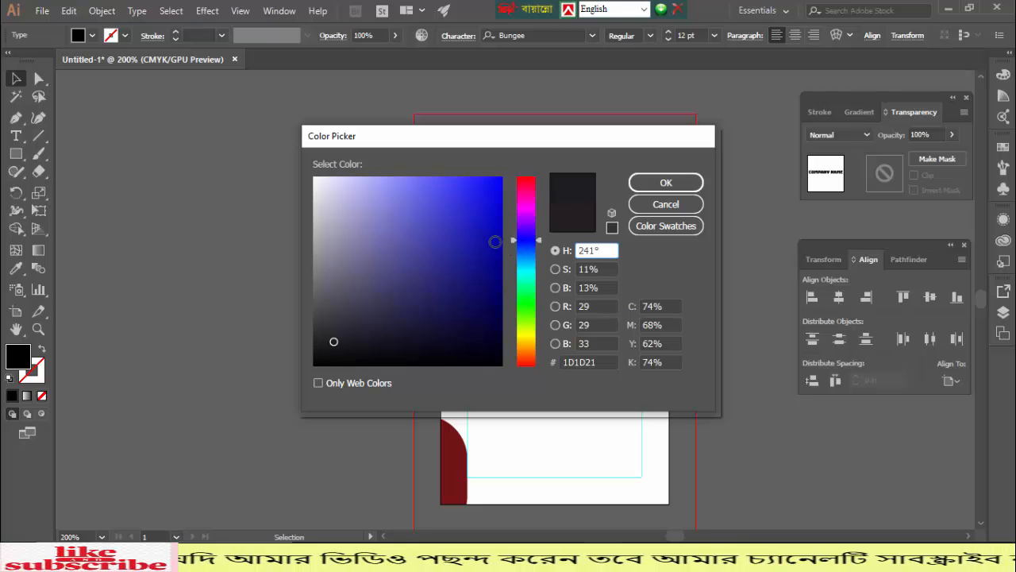
click(494, 243)
click(650, 186)
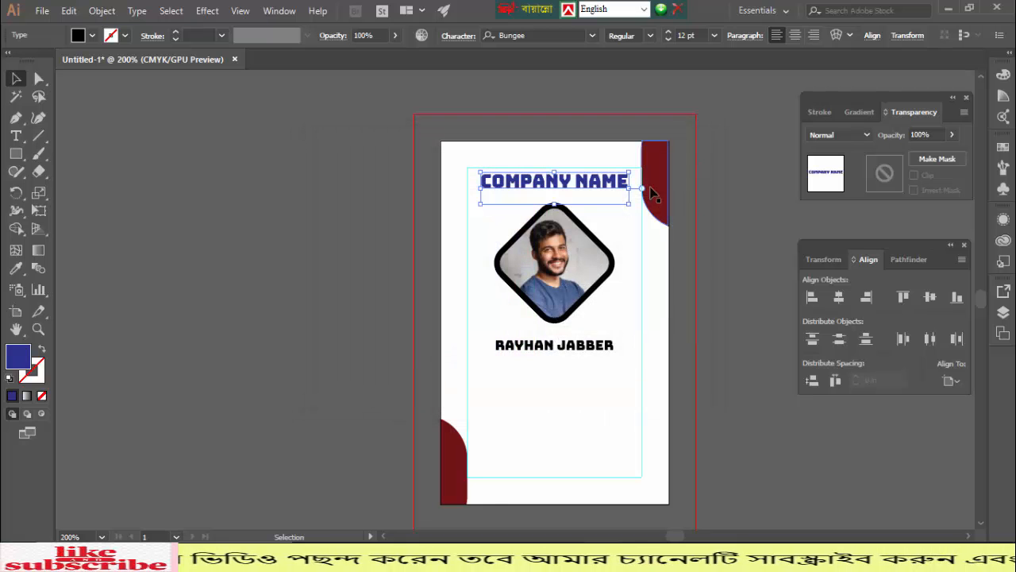
click(275, 287)
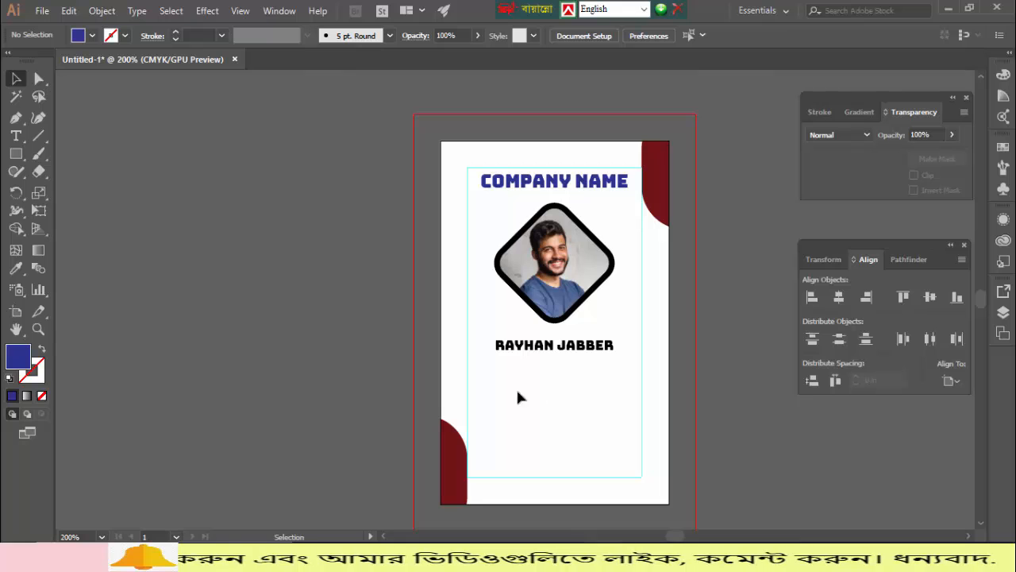
- Set the Type tool's character formatting to Roboto Slab with the Bold weight
click(15, 137)
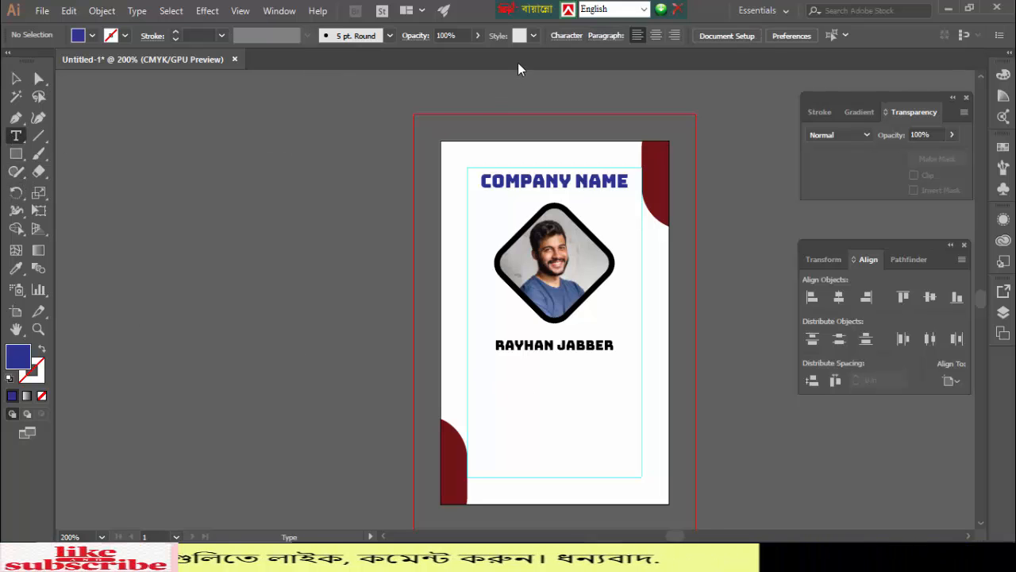
click(566, 36)
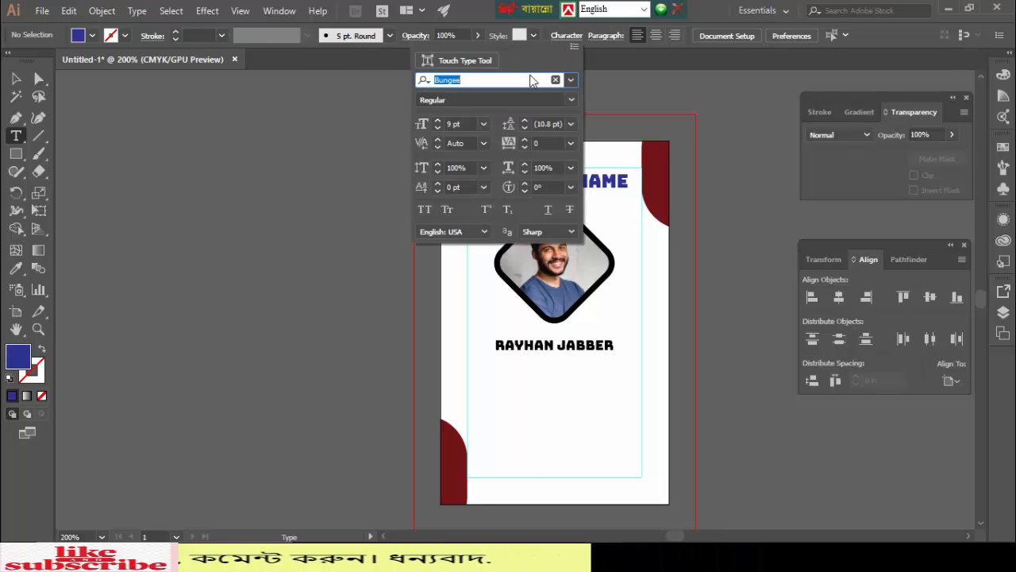
click(570, 80)
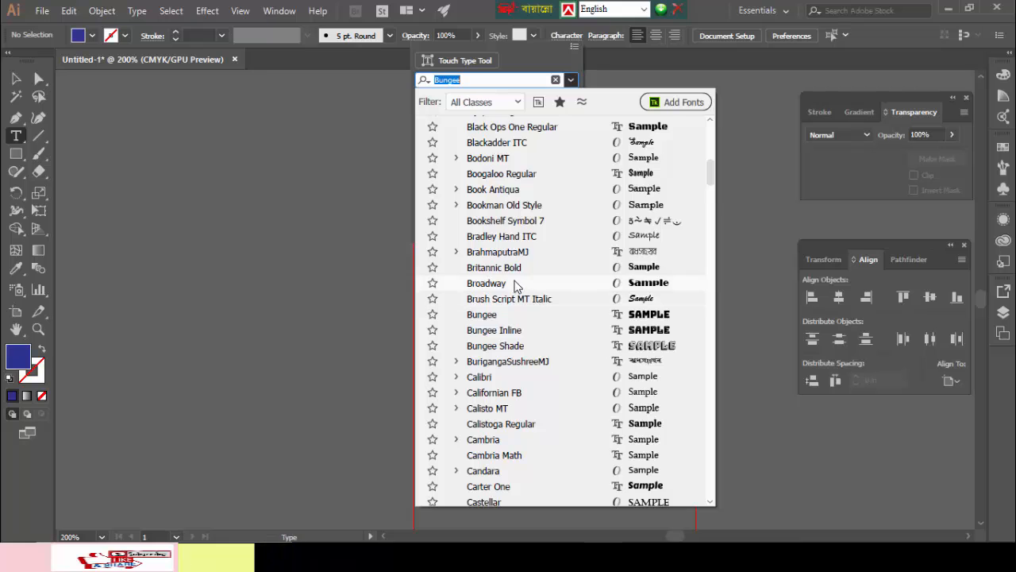
scroll(513, 294, up, 10)
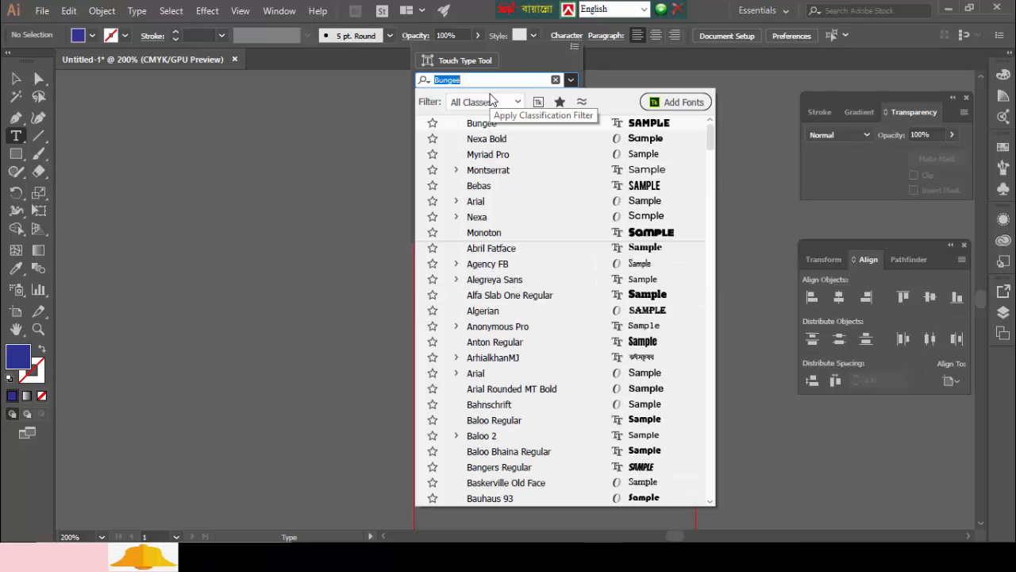
text(ro)
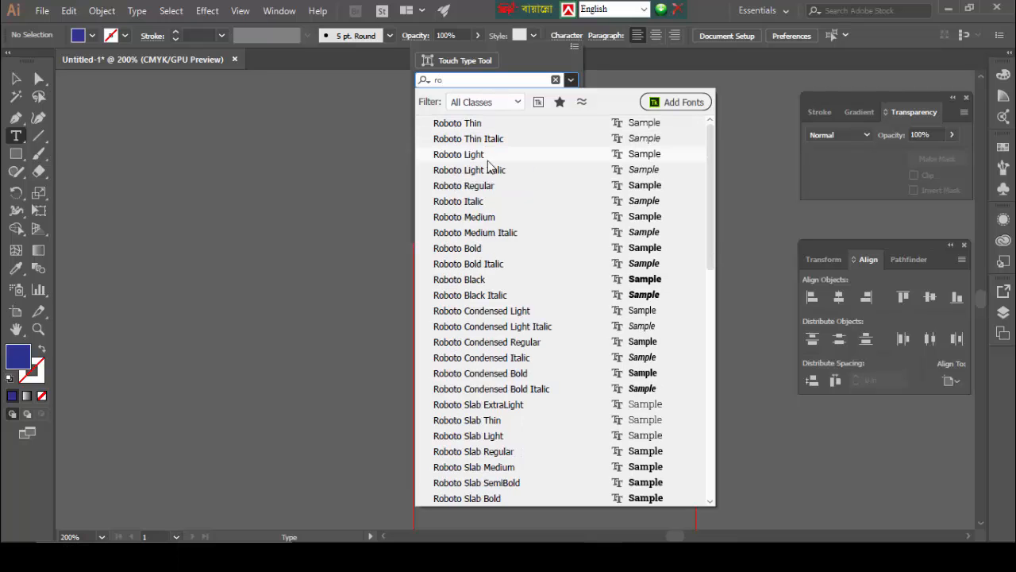
click(499, 420)
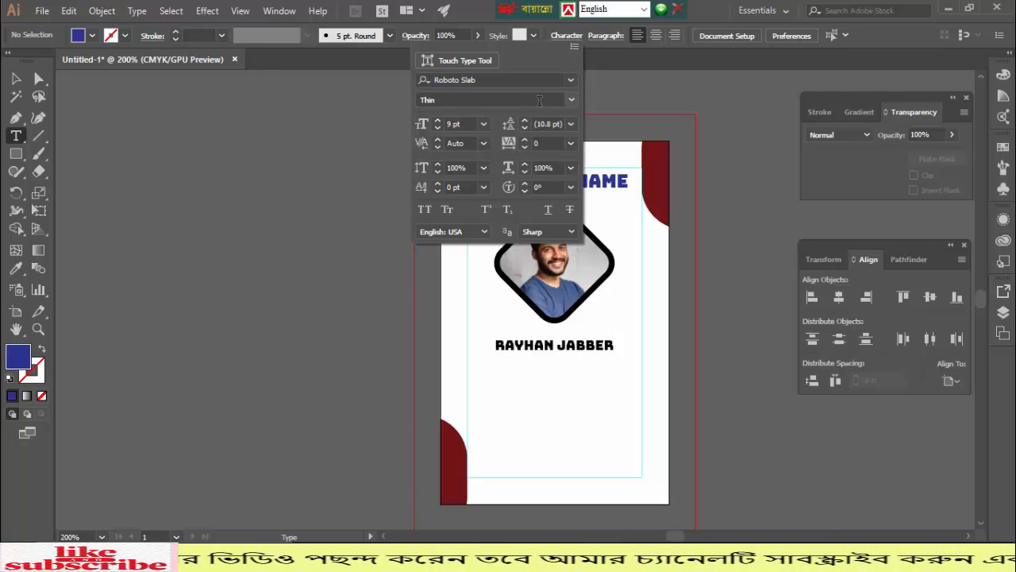
click(572, 101)
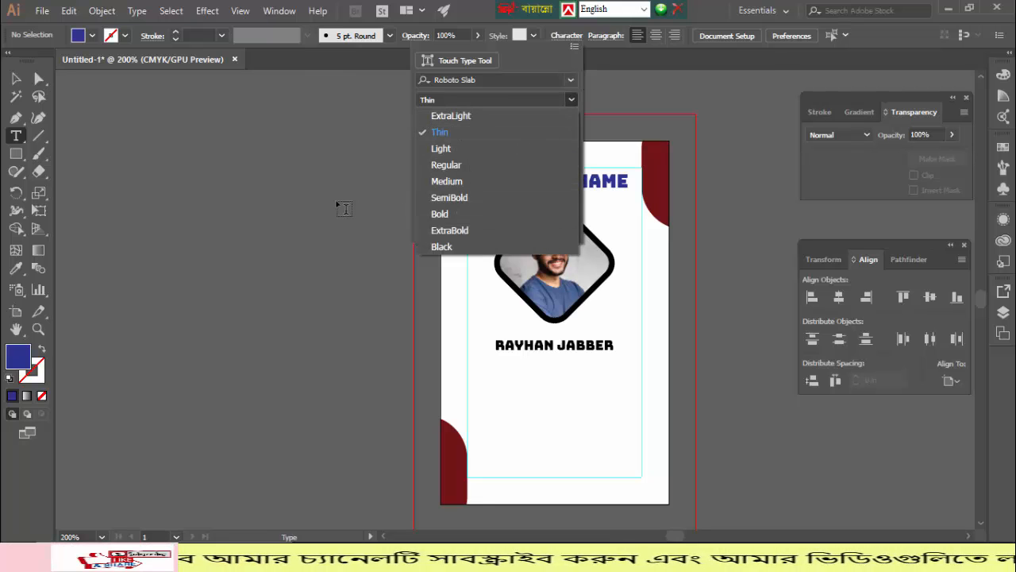
click(439, 214)
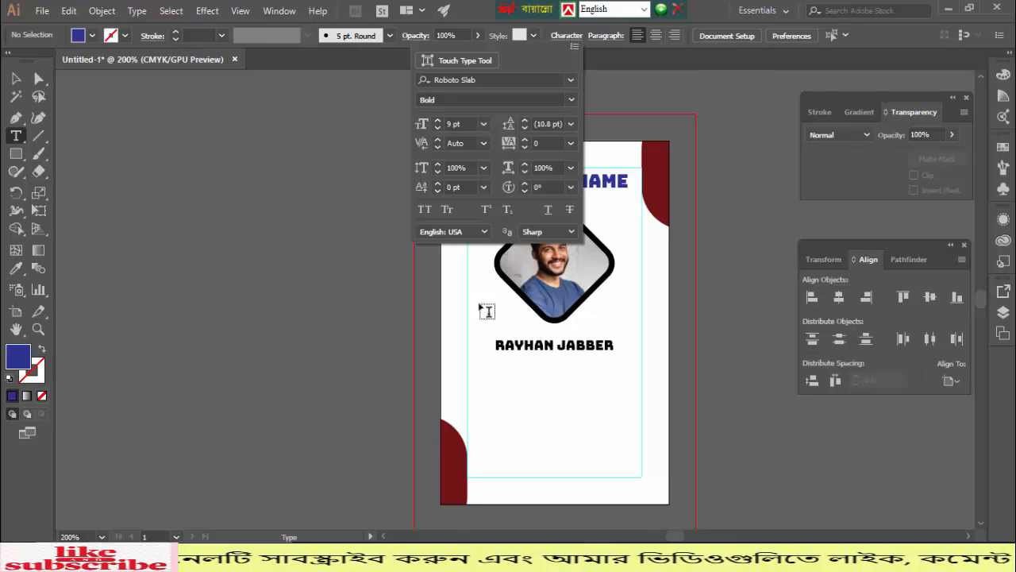
click(491, 391)
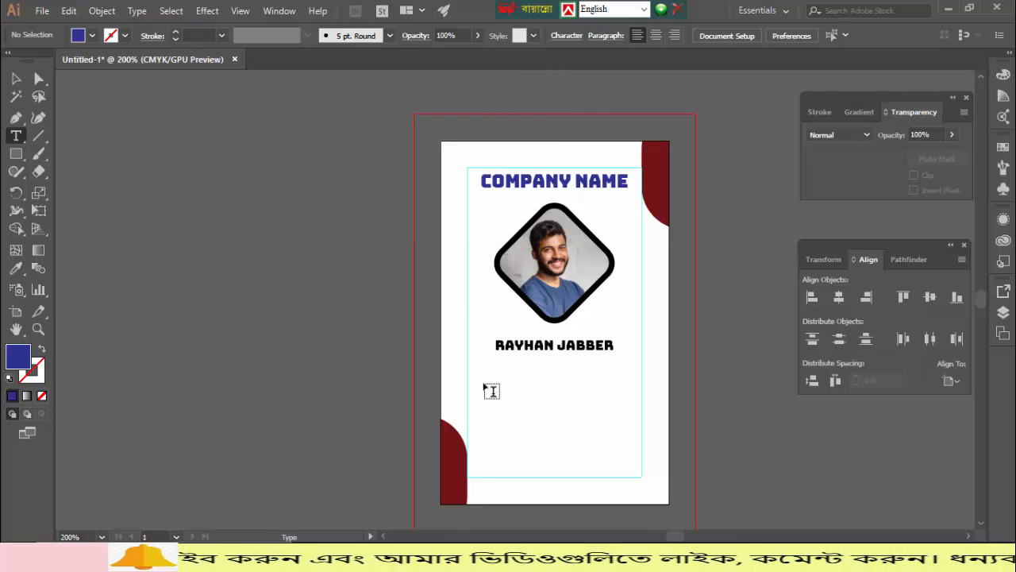
- Type the 'ID:' line and a phone number line below the cardholder's name
click(491, 391)
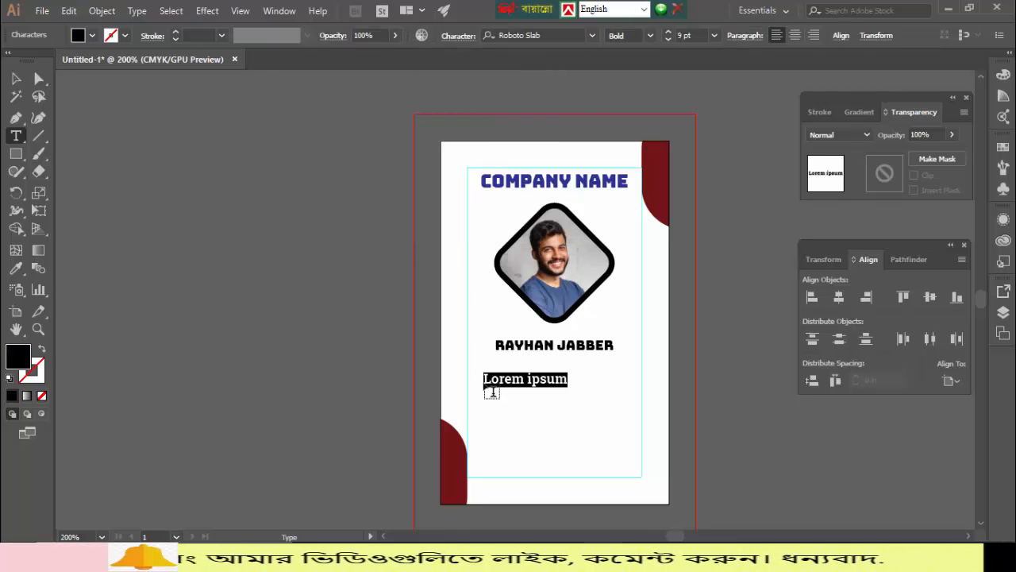
text(ID)
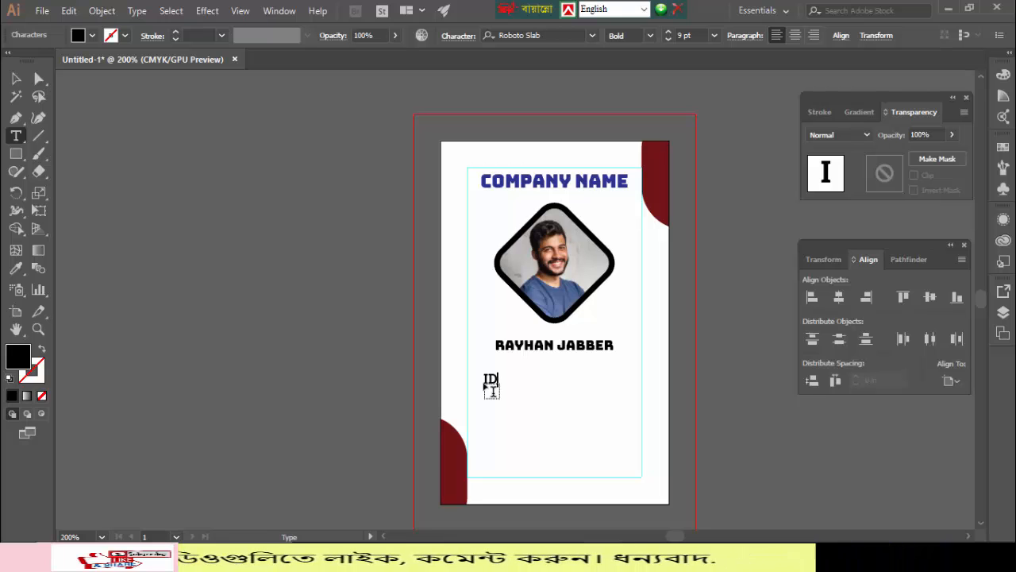
text(:001122334455)
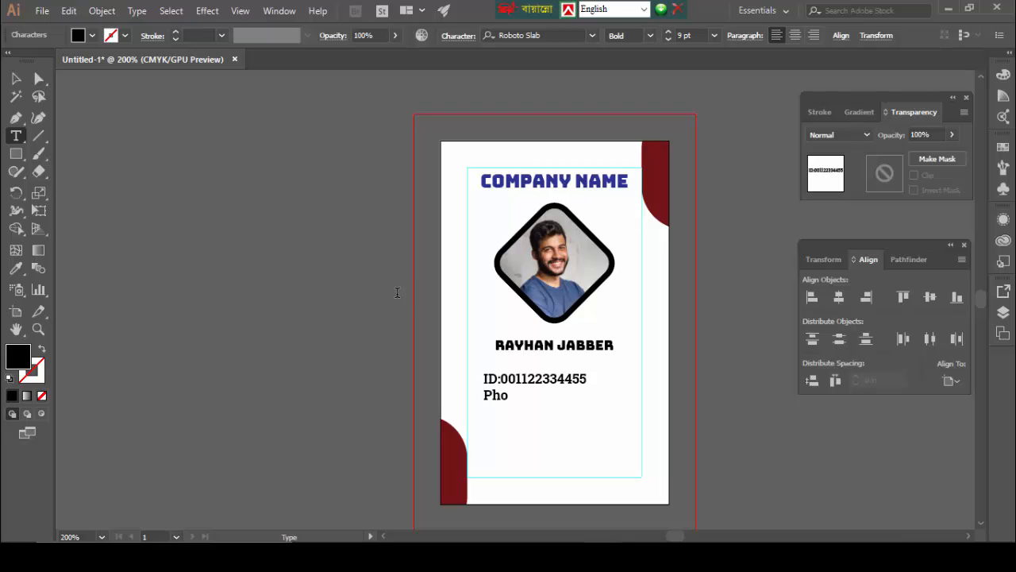
text(e)
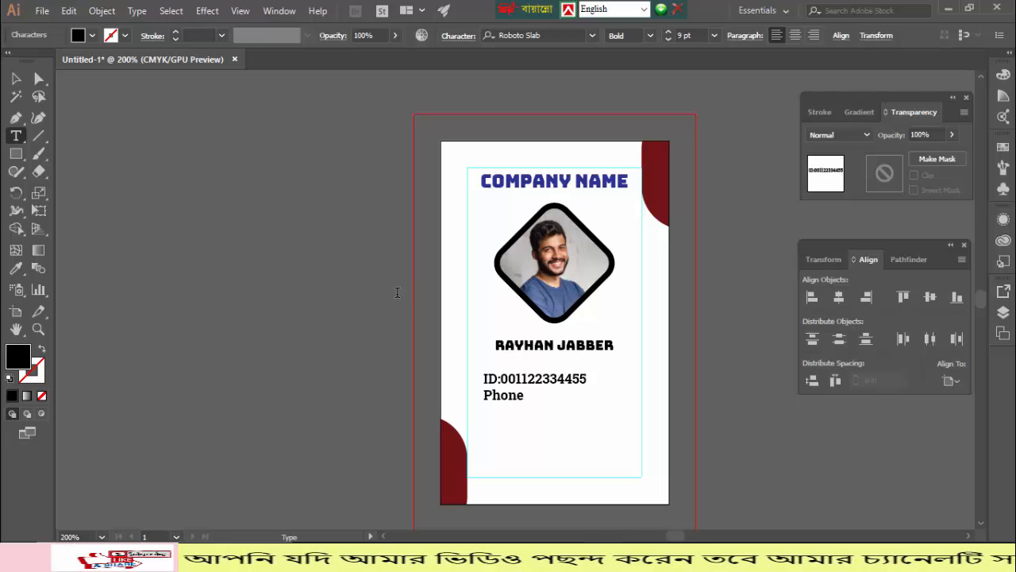
text(:)
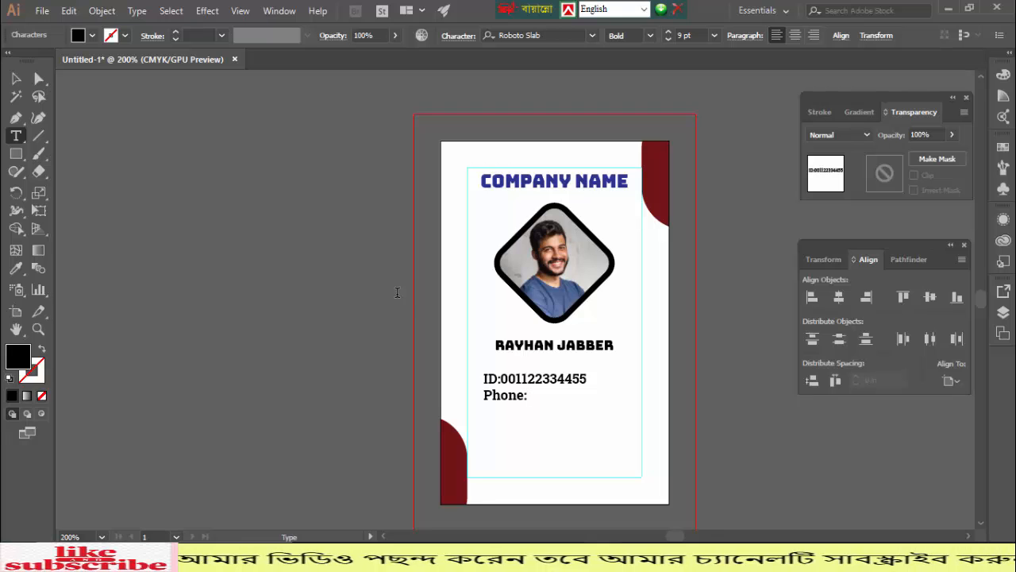
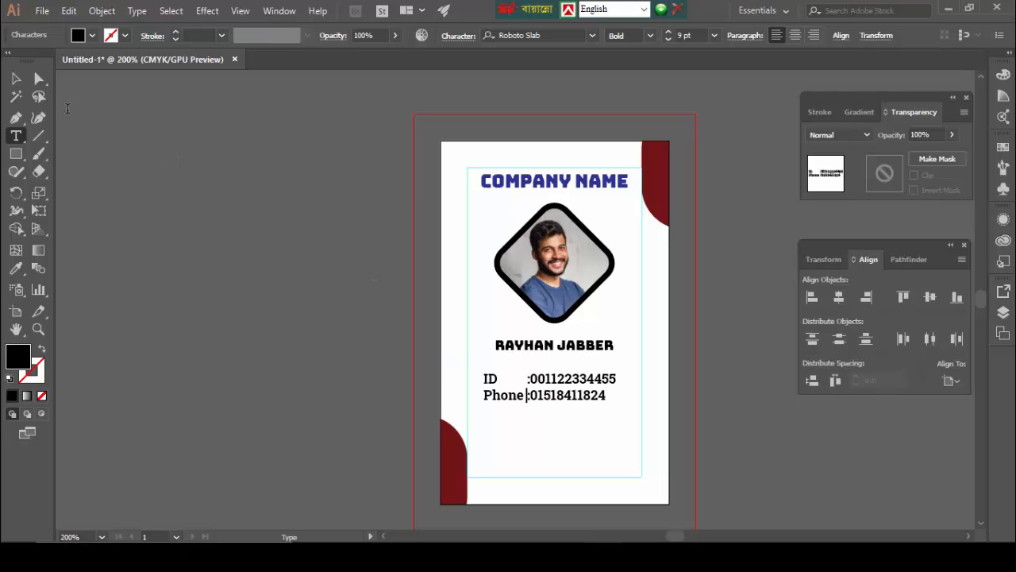
- Centre the ID and phone text block horizontally on the card with Horizontal Align Center
click(15, 78)
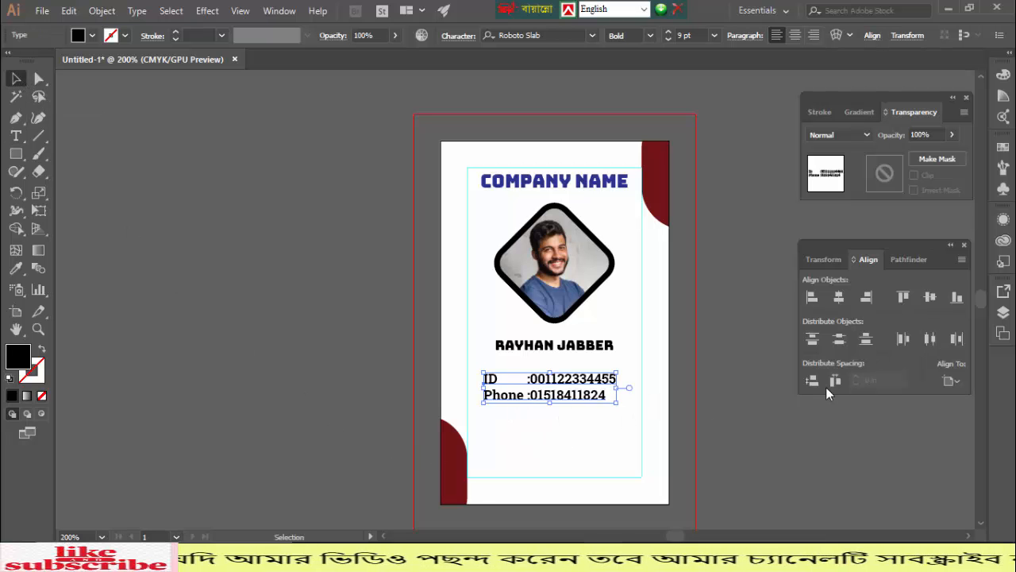
click(838, 296)
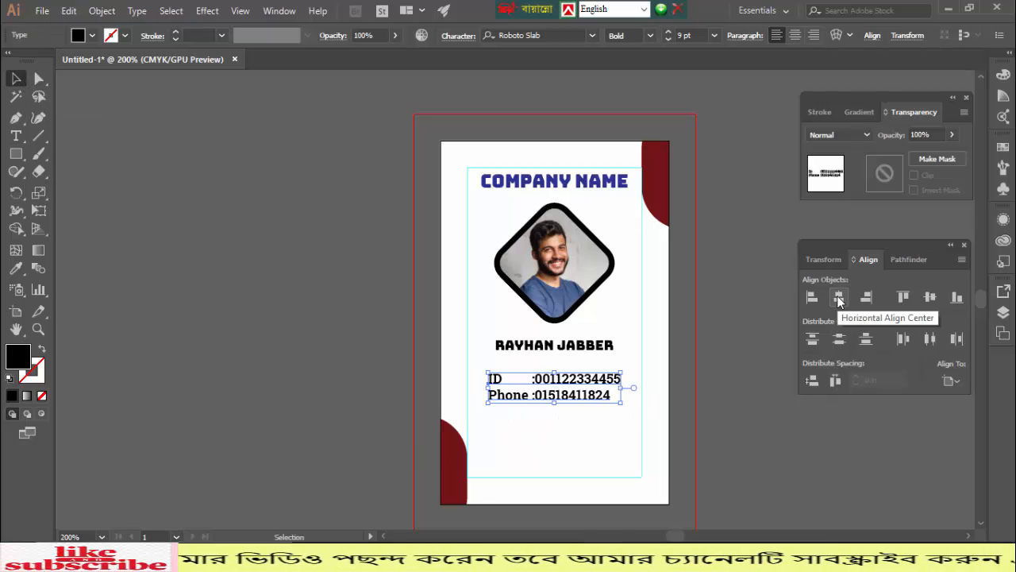
click(561, 450)
scroll(560, 452, up, 2)
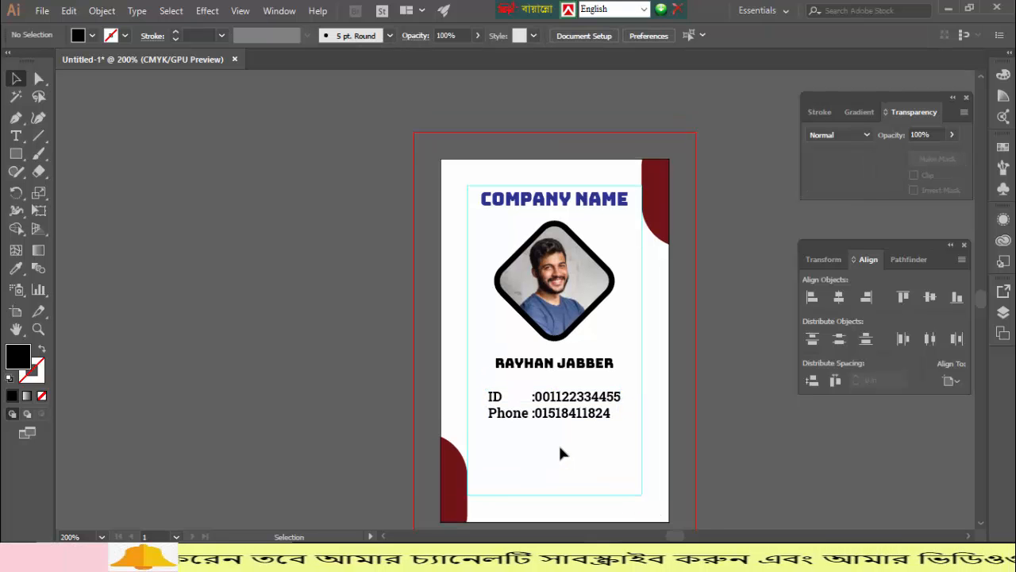
scroll(565, 408, down, 3)
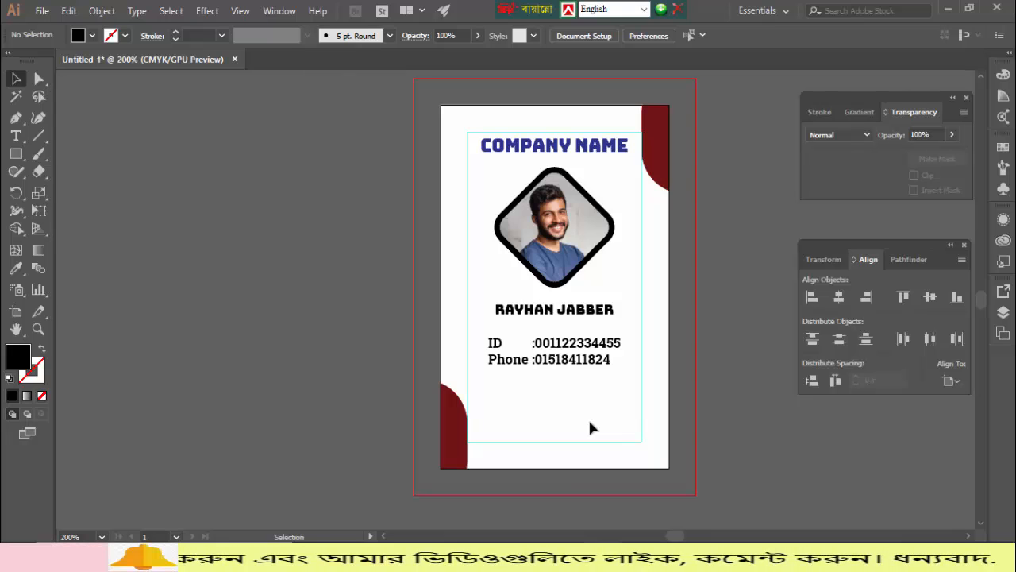
- Colour the cardholder's name maroon by eyedropping a corner shape, then switch to Chrome
click(546, 314)
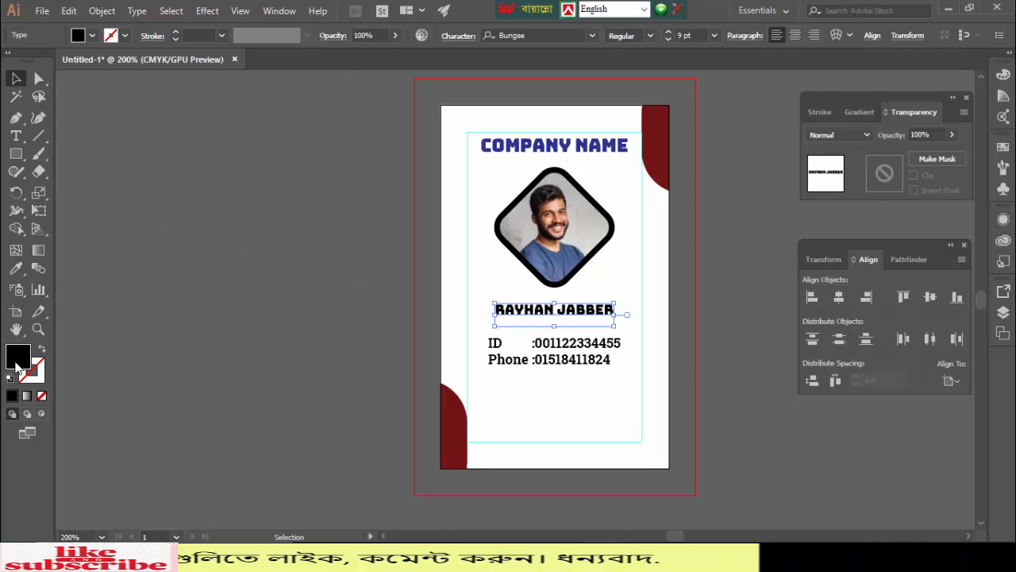
click(16, 268)
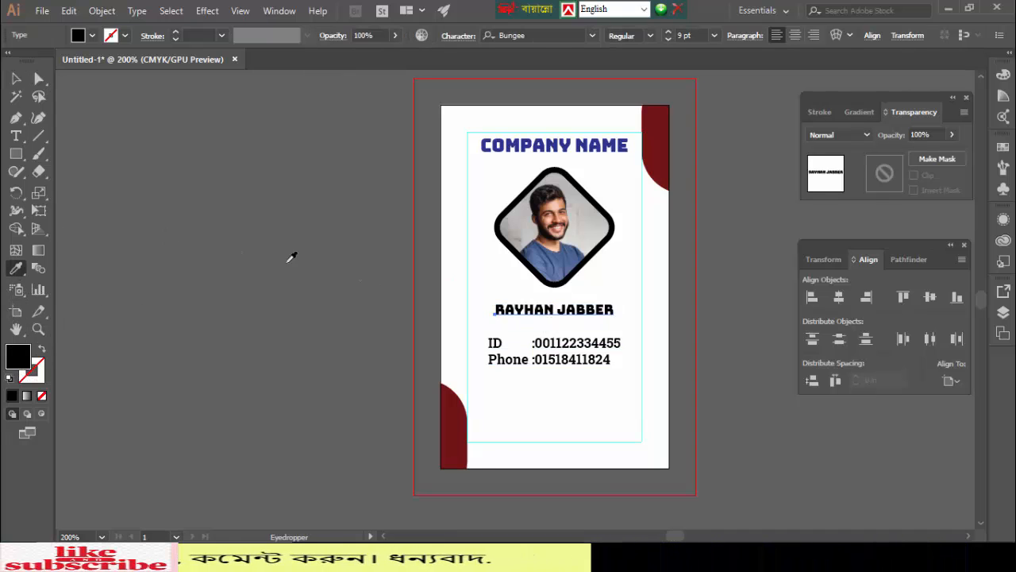
click(655, 131)
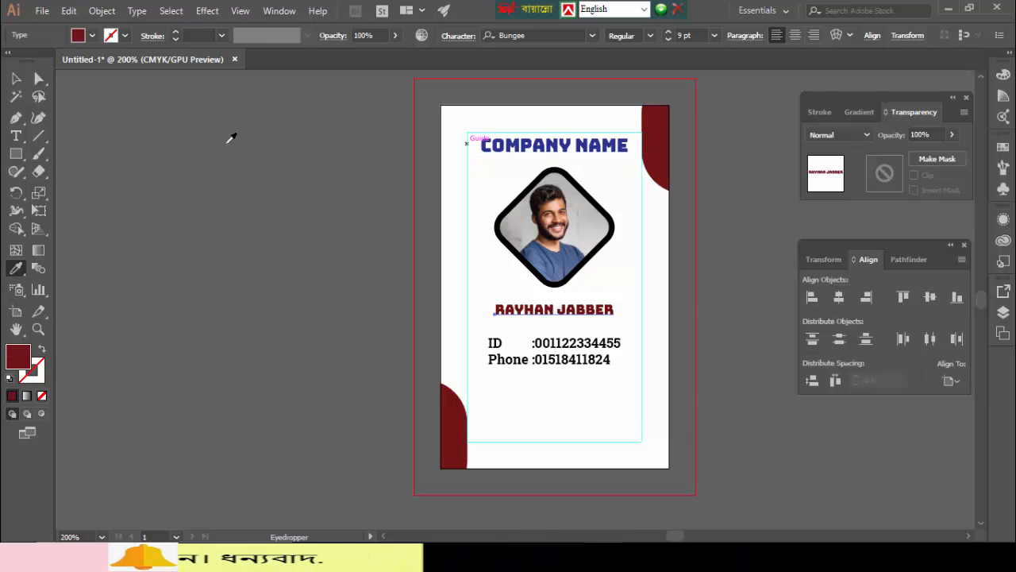
click(15, 79)
click(258, 274)
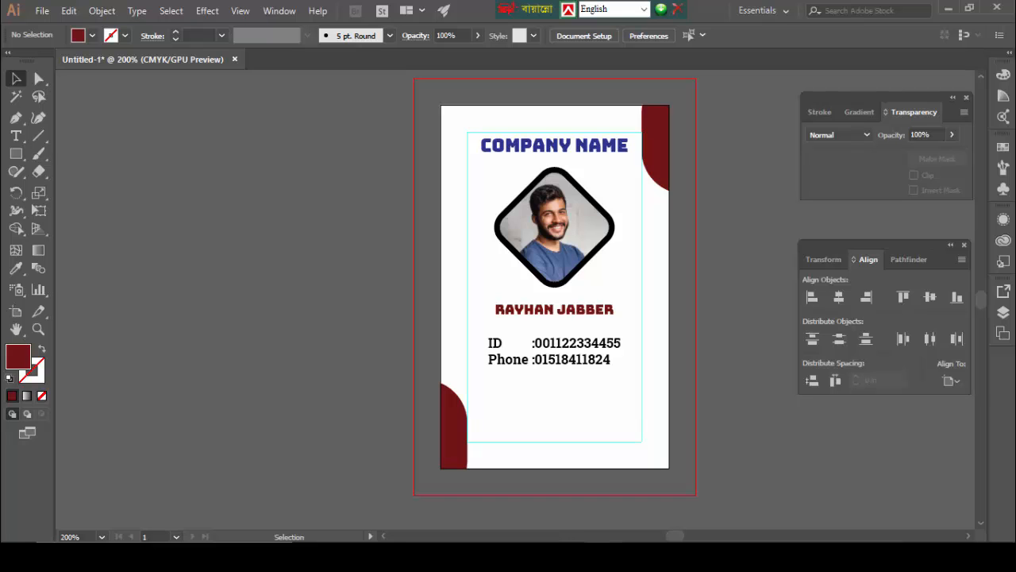
key(alt+Tab)
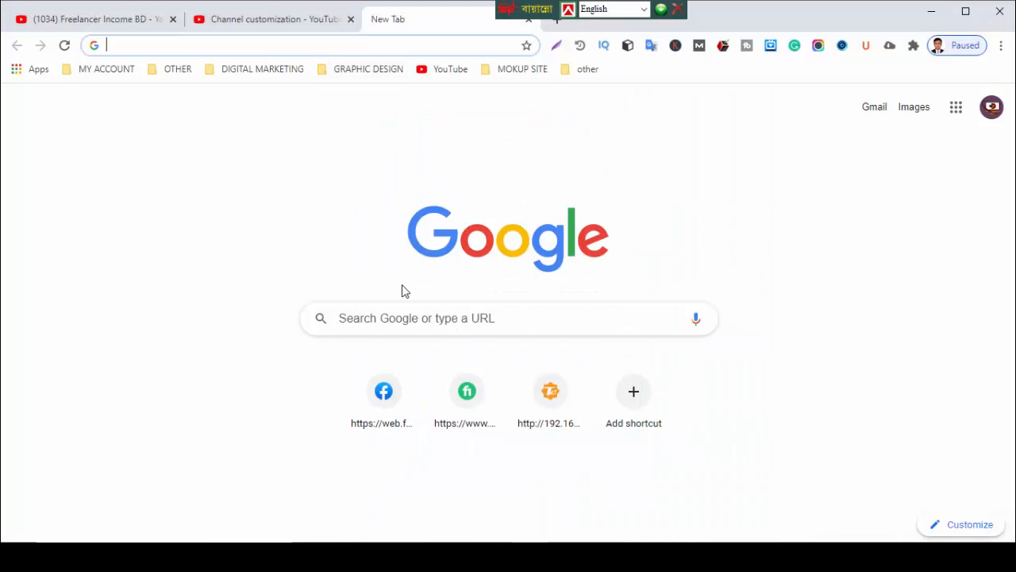
- Search Google for 'barcode' and show the image results
click(407, 318)
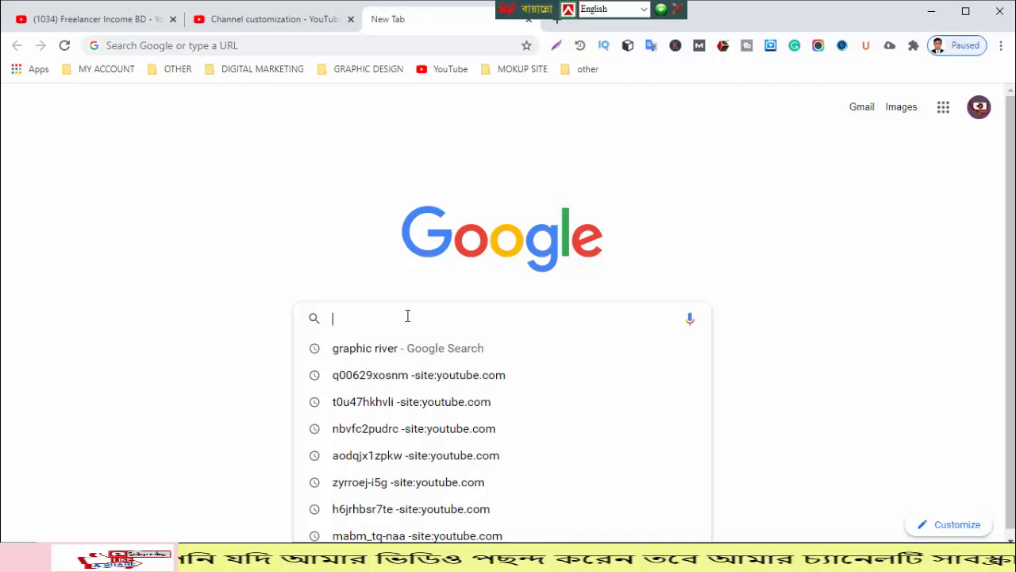
text(barco)
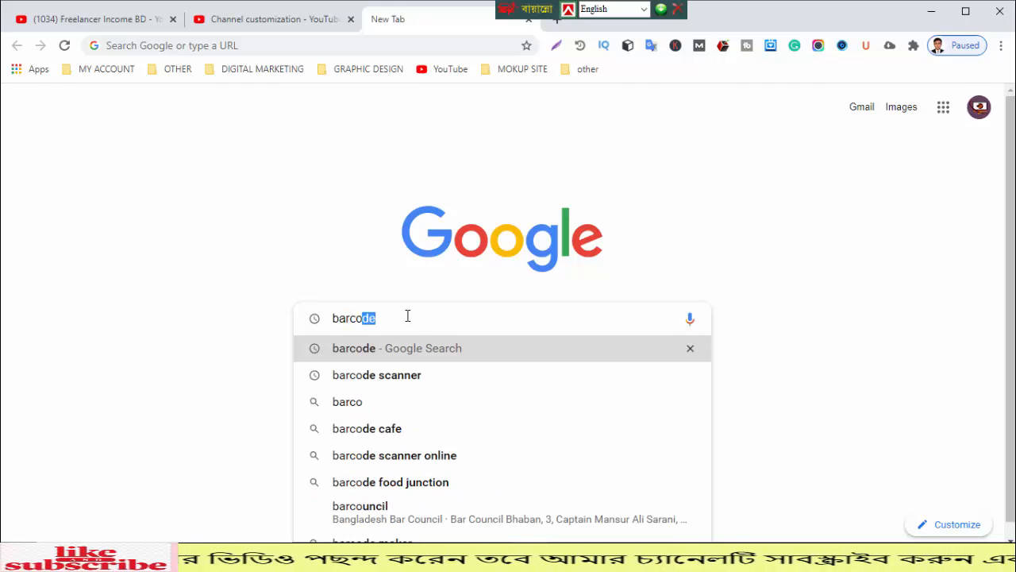
text(de)
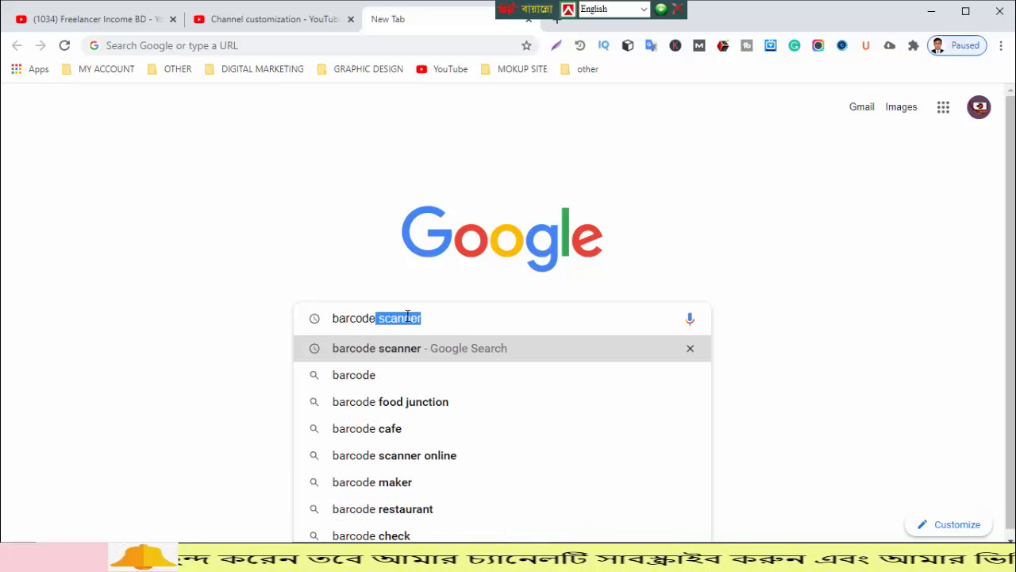
click(403, 379)
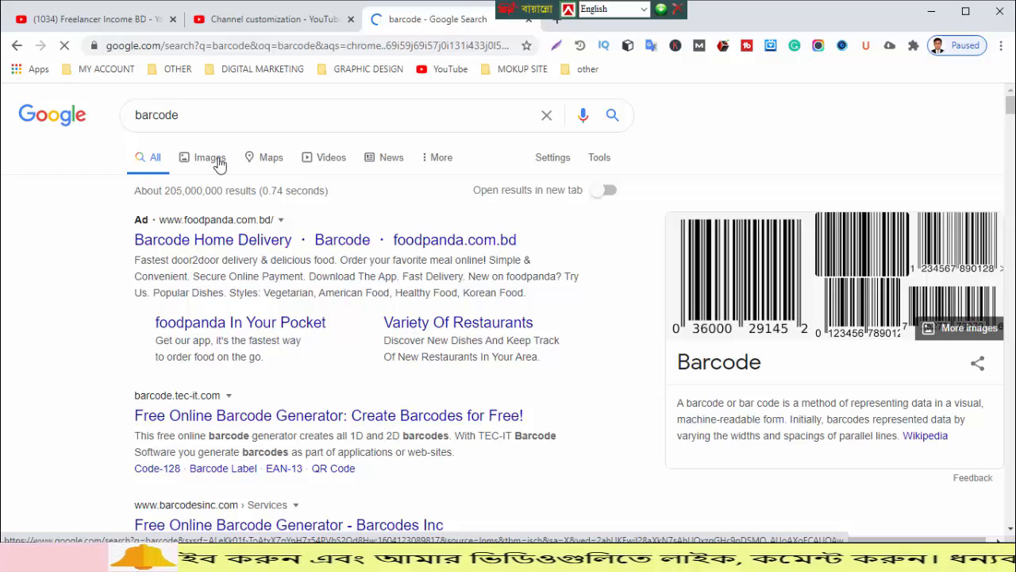
click(213, 164)
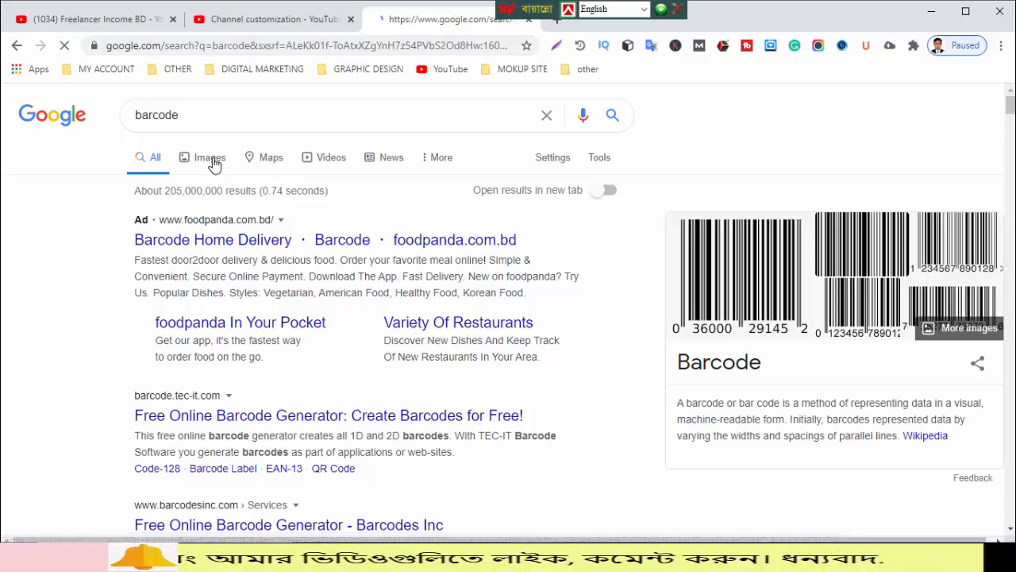
- Copy the 'Barcode types' image and return to the Illustrator ID card
scroll(324, 386, down, 6)
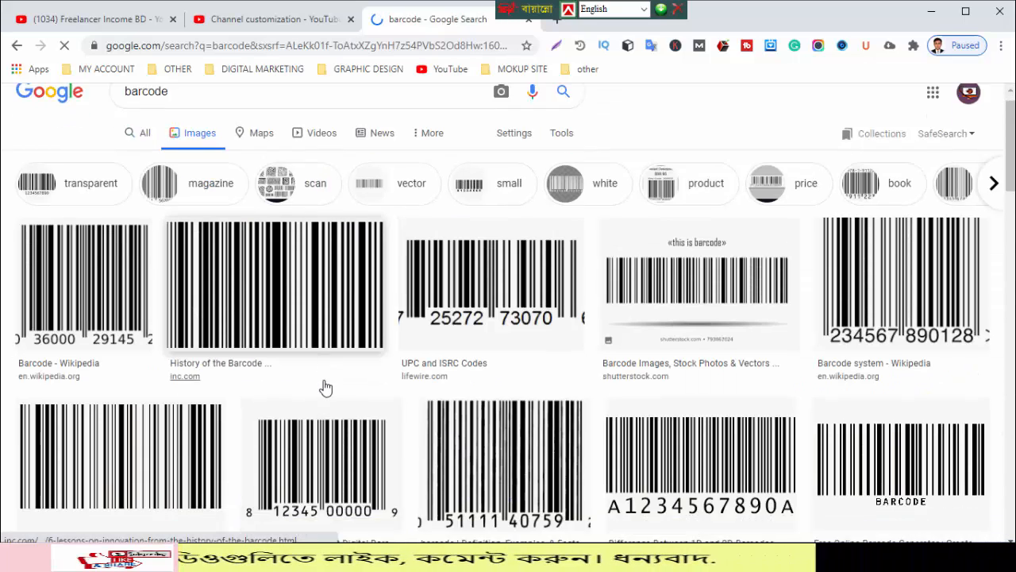
scroll(328, 387, up, 1)
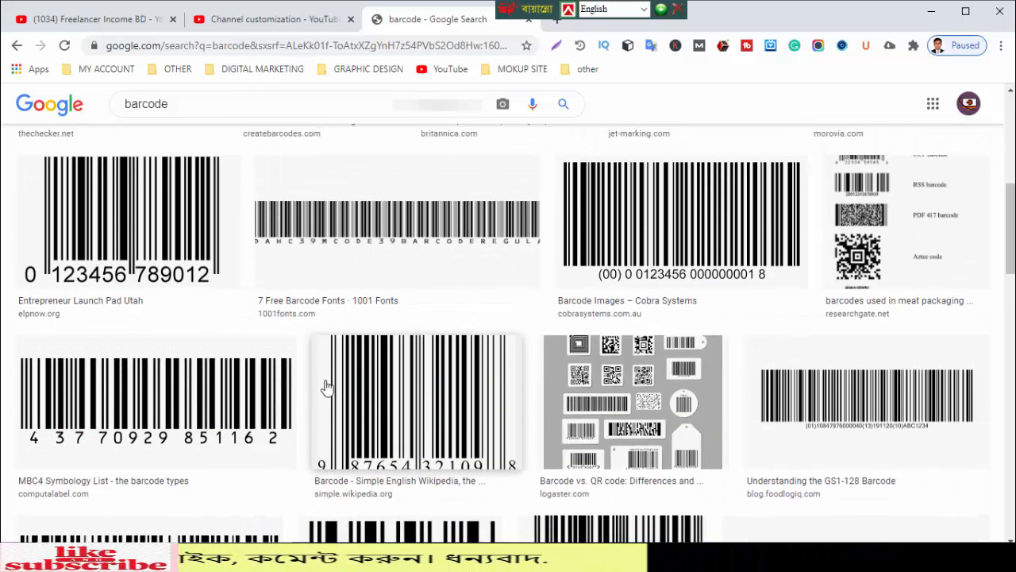
scroll(328, 388, down, 1)
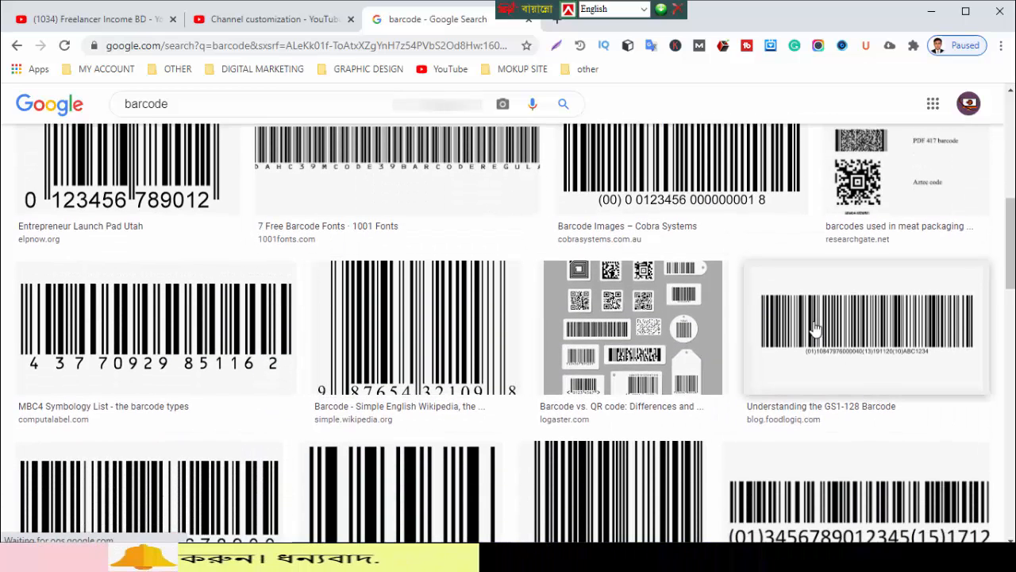
scroll(812, 334, down, 3)
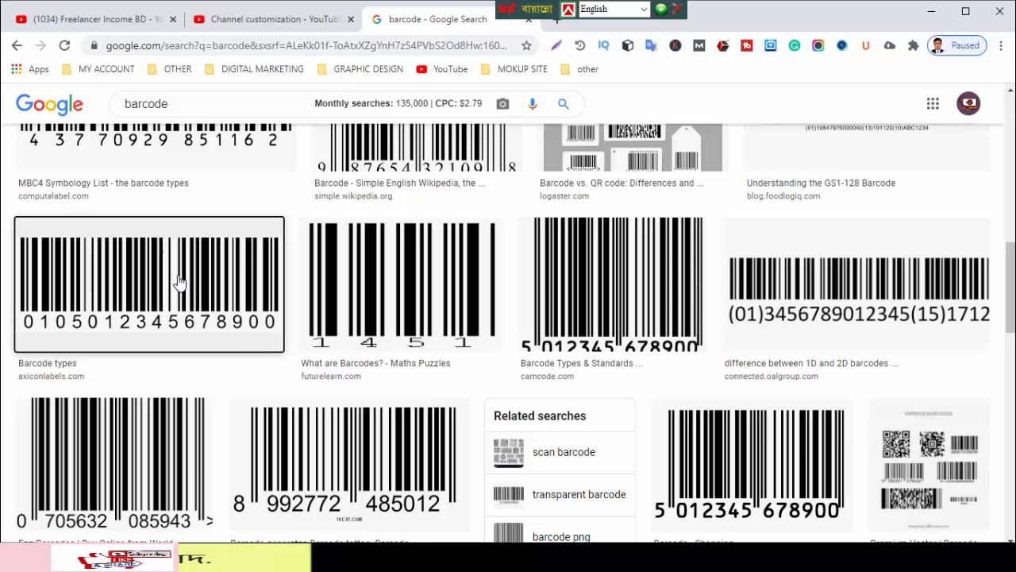
right_click(179, 284)
click(235, 432)
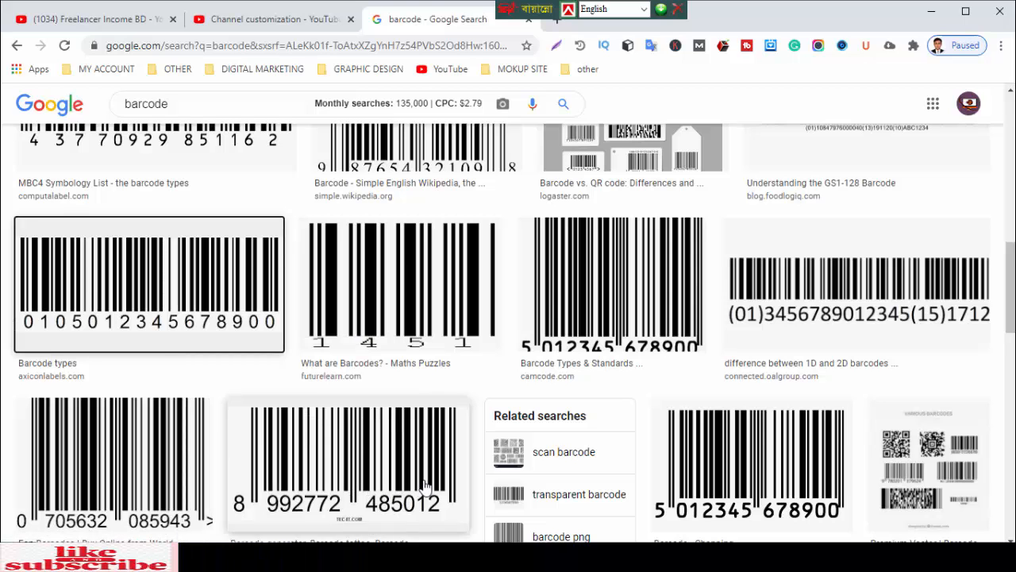
key(alt+Tab)
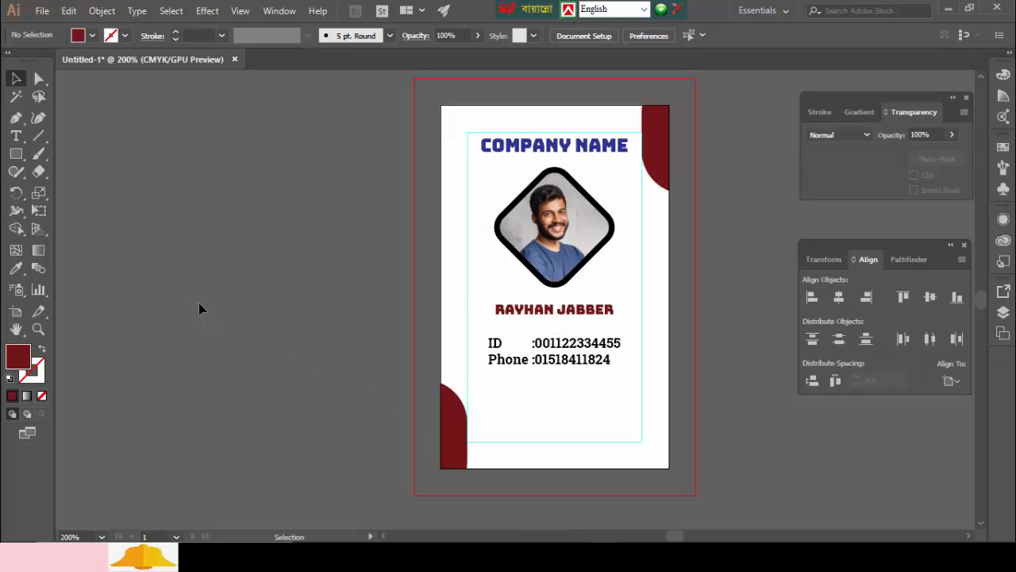
- Paste the barcode, scale it down, and park it on the pasteboard left of the card
key(ctrl+v)
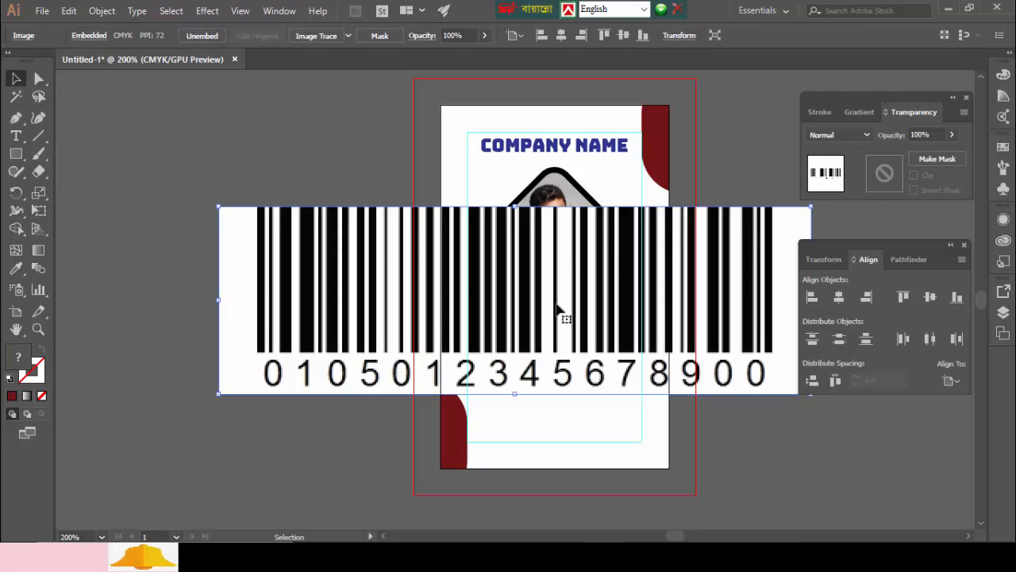
drag(558, 324, 396, 327)
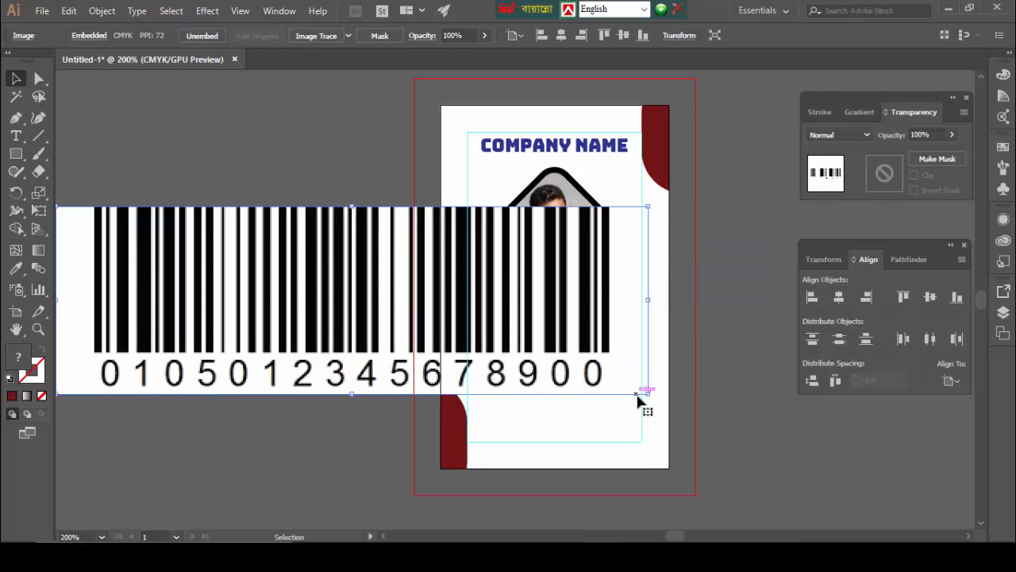
drag(647, 393, 441, 327)
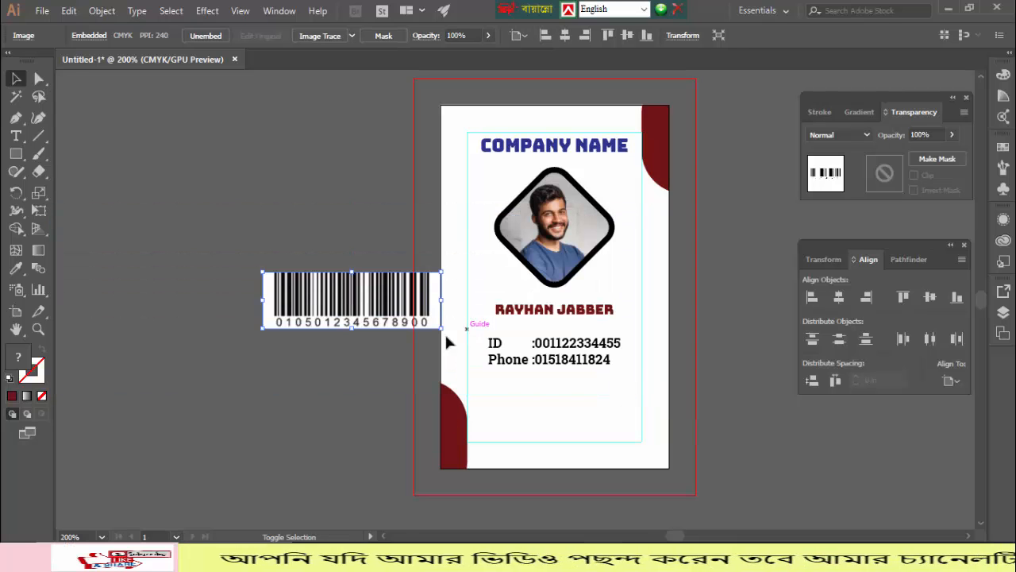
click(341, 389)
click(315, 301)
drag(315, 302, 261, 302)
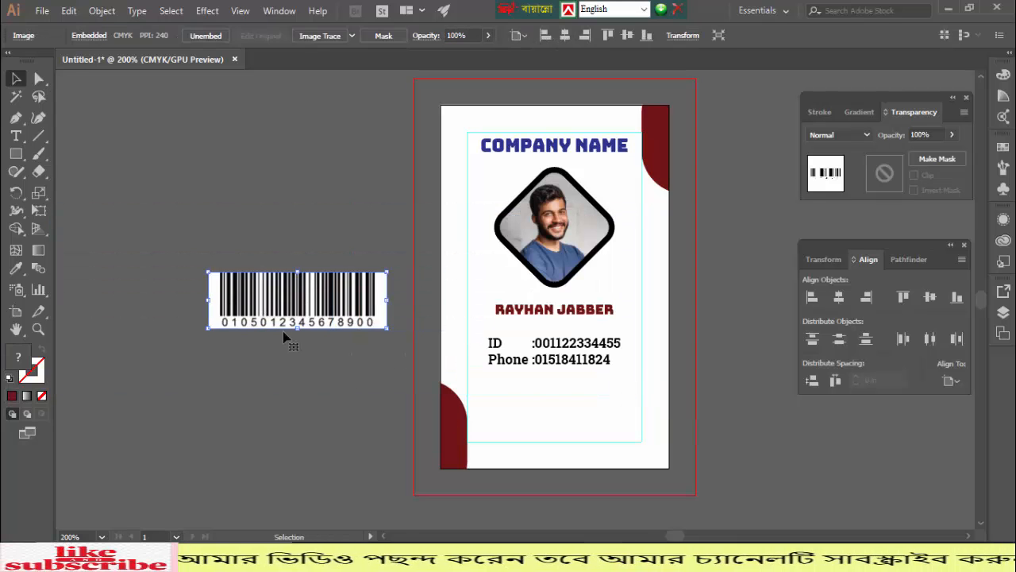
click(288, 388)
click(15, 153)
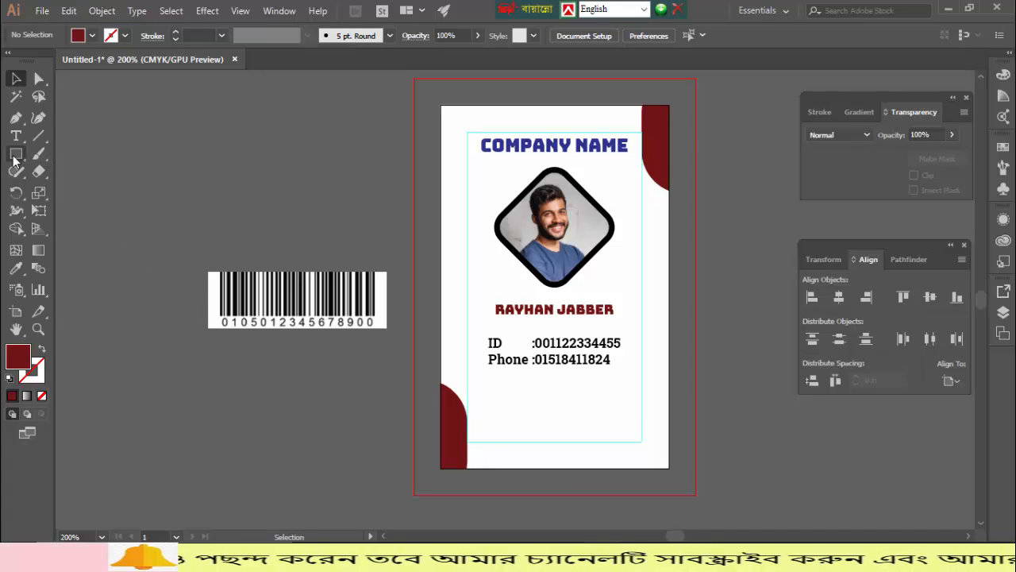
- Draw a maroon bar near the card's bottom and centre it horizontally
drag(502, 401, 636, 425)
key(v)
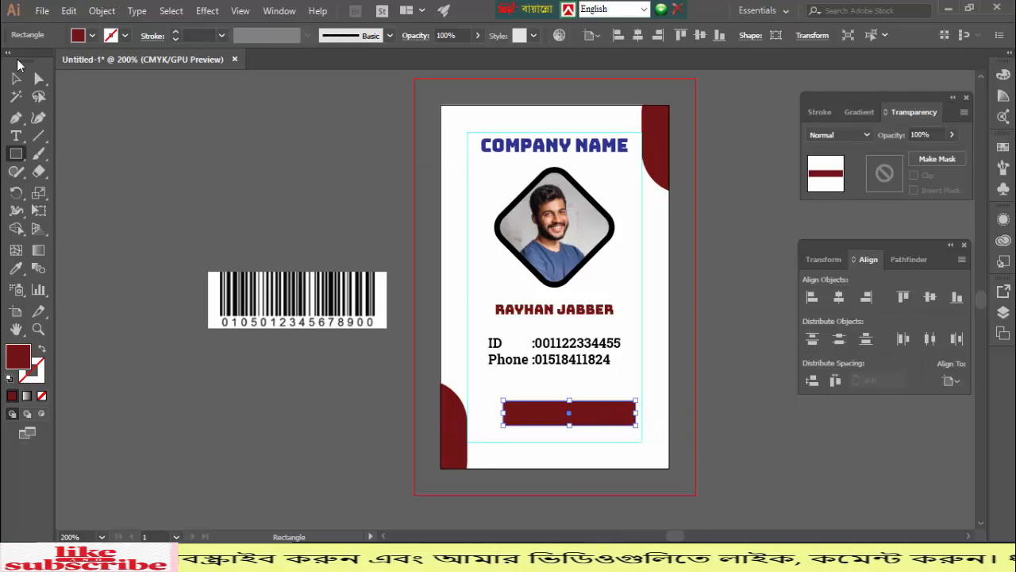
click(840, 298)
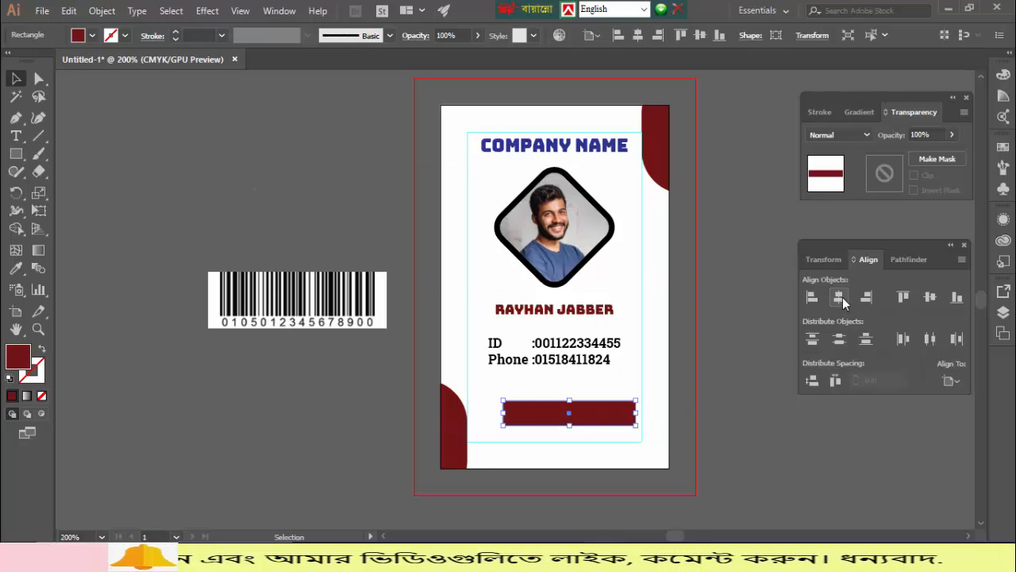
click(161, 221)
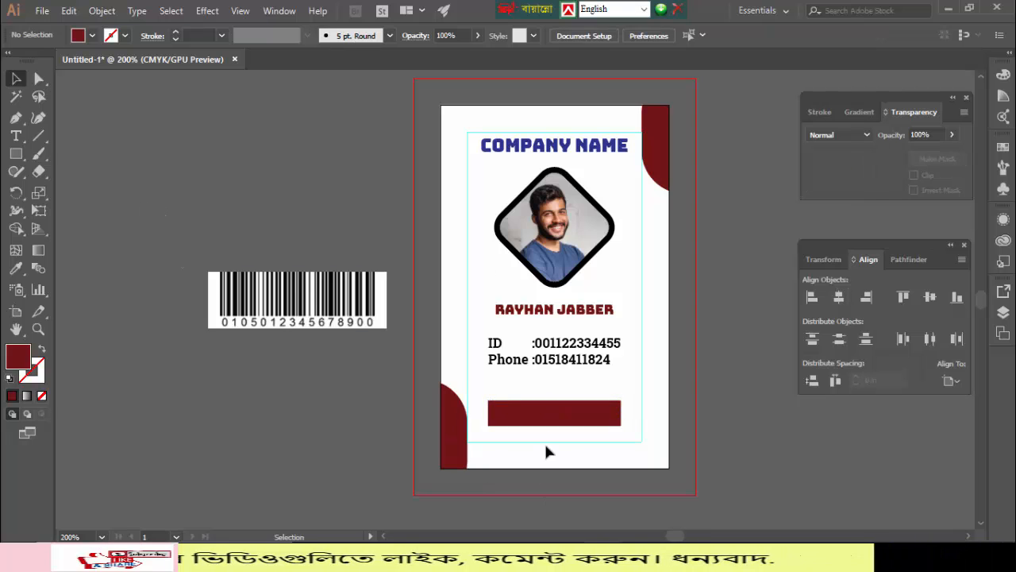
- Place the barcode over the bar and clip it so only the bars show
drag(325, 317, 566, 419)
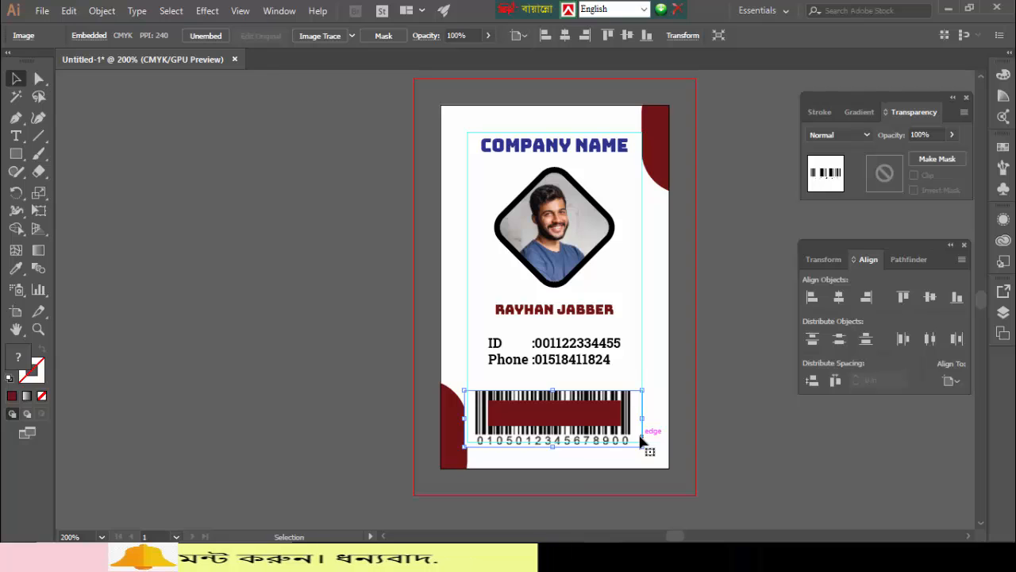
drag(627, 373, 597, 431)
right_click(599, 416)
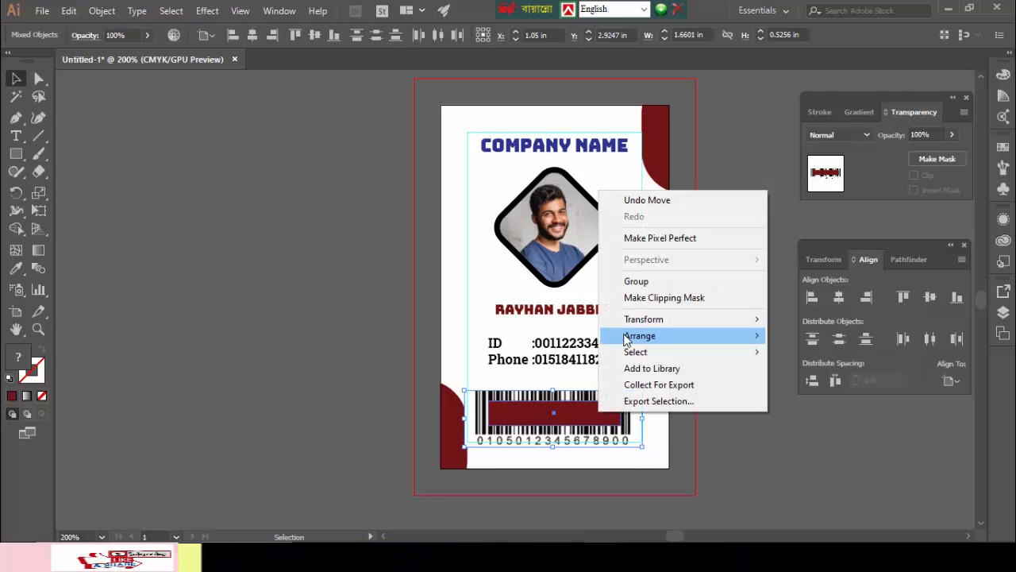
click(635, 297)
click(292, 303)
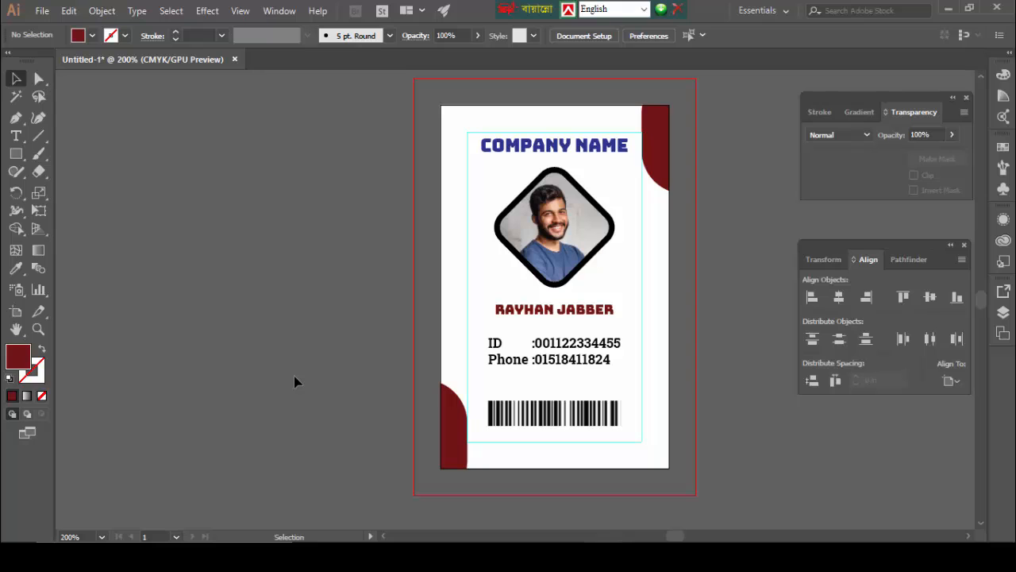
scroll(365, 304, up, 2)
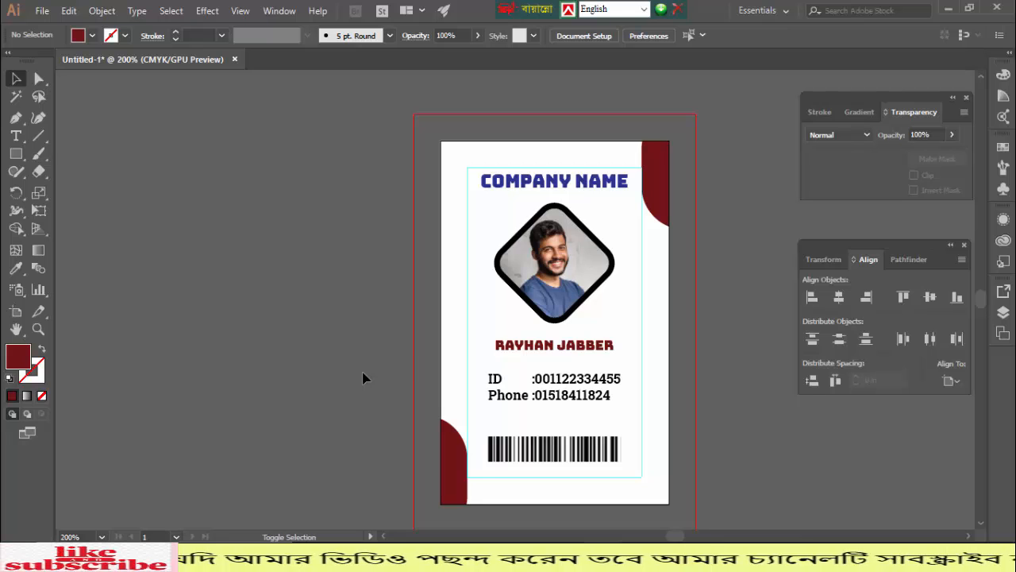
- Set the Save for Web export size to 1000 percent and check the enlarged preview
key(ctrl+alt+shift+s)
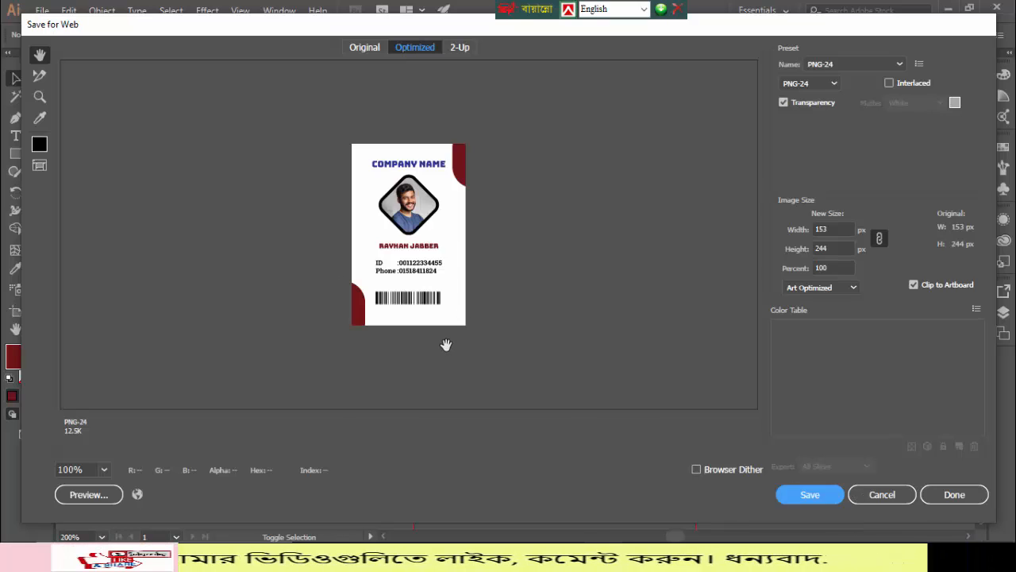
click(830, 267)
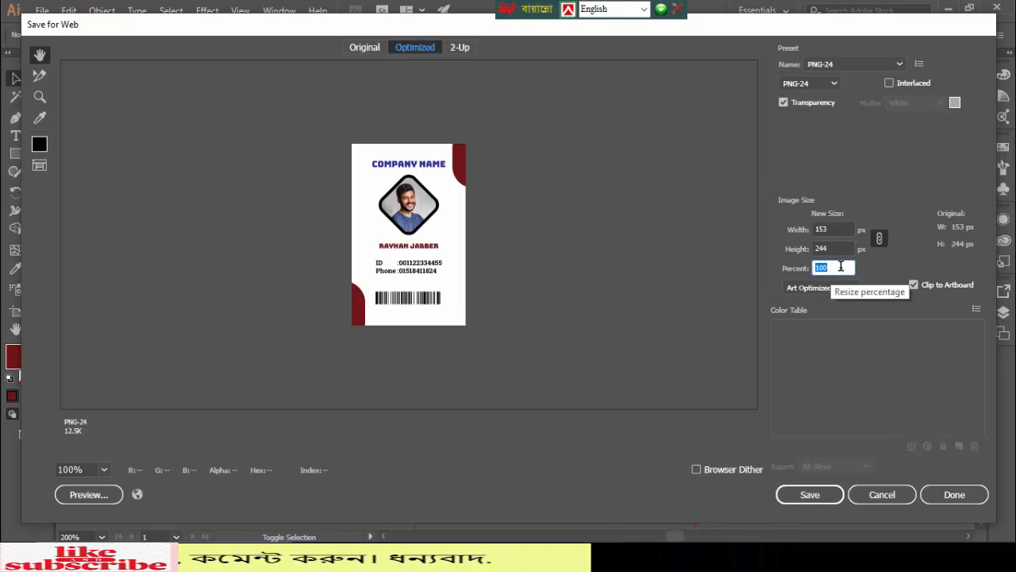
click(841, 266)
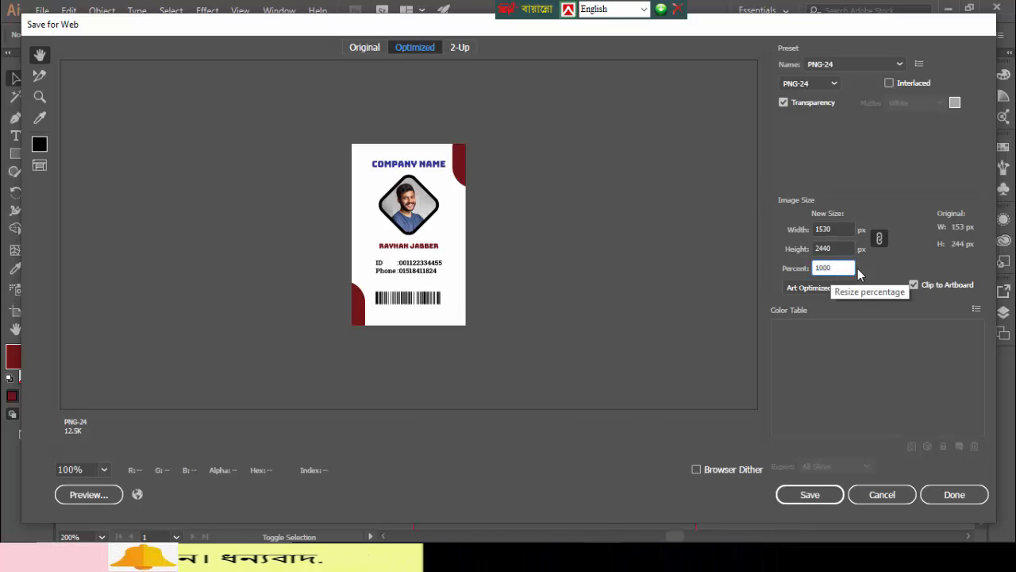
text(0)
click(822, 495)
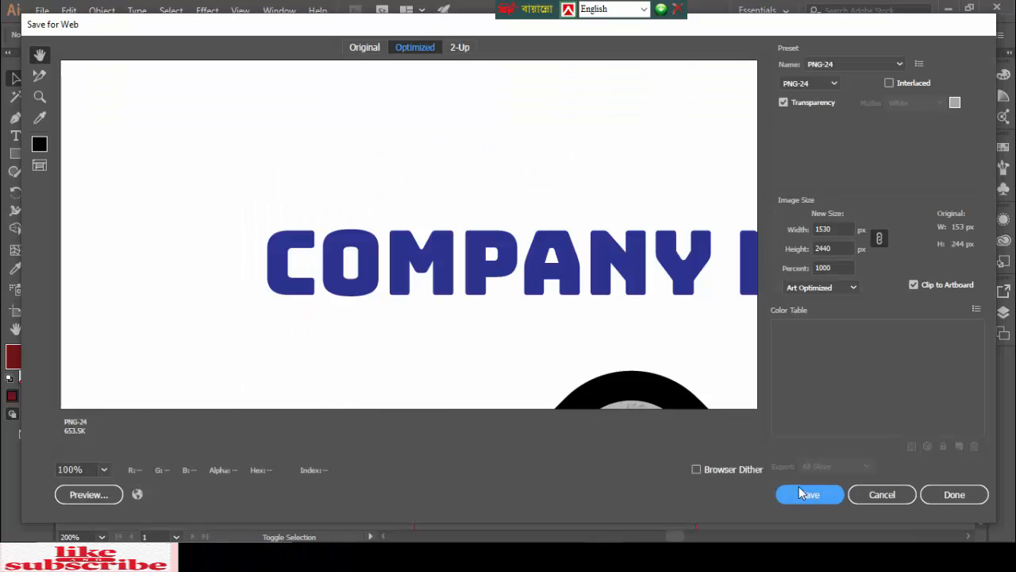
drag(546, 276, 330, 159)
scroll(391, 79, down, 15)
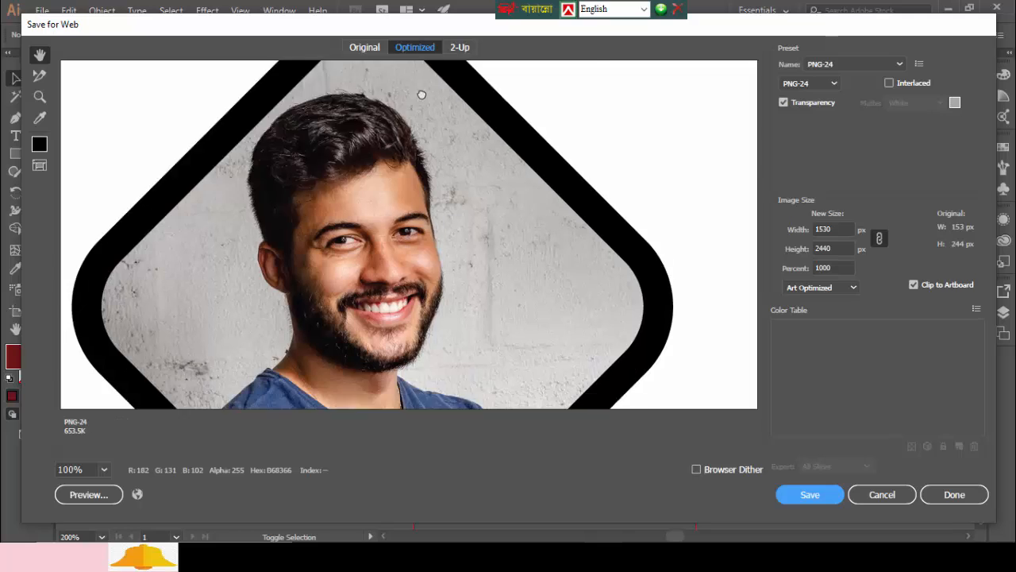
scroll(431, 163, down, 10)
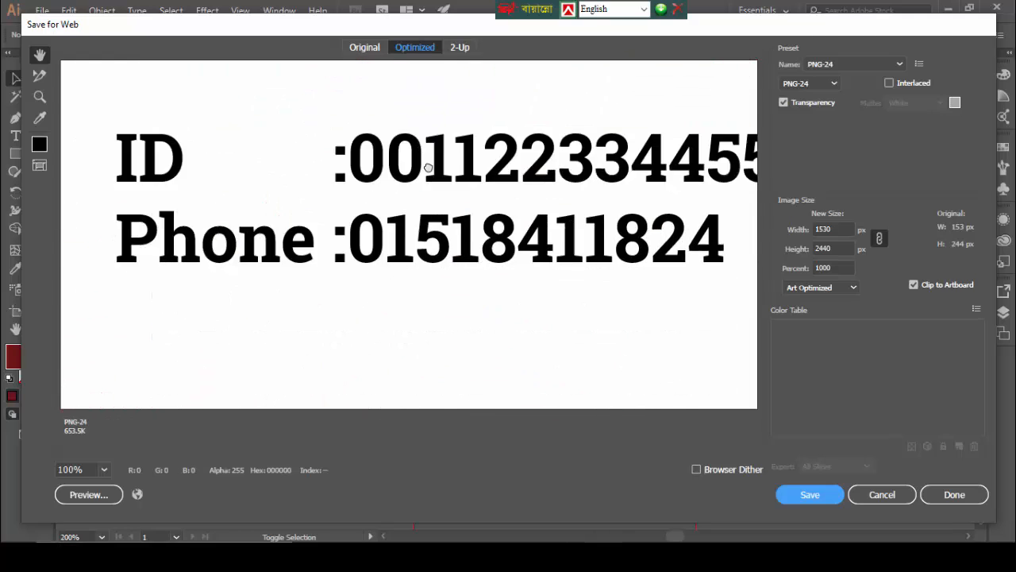
drag(427, 174, 429, 261)
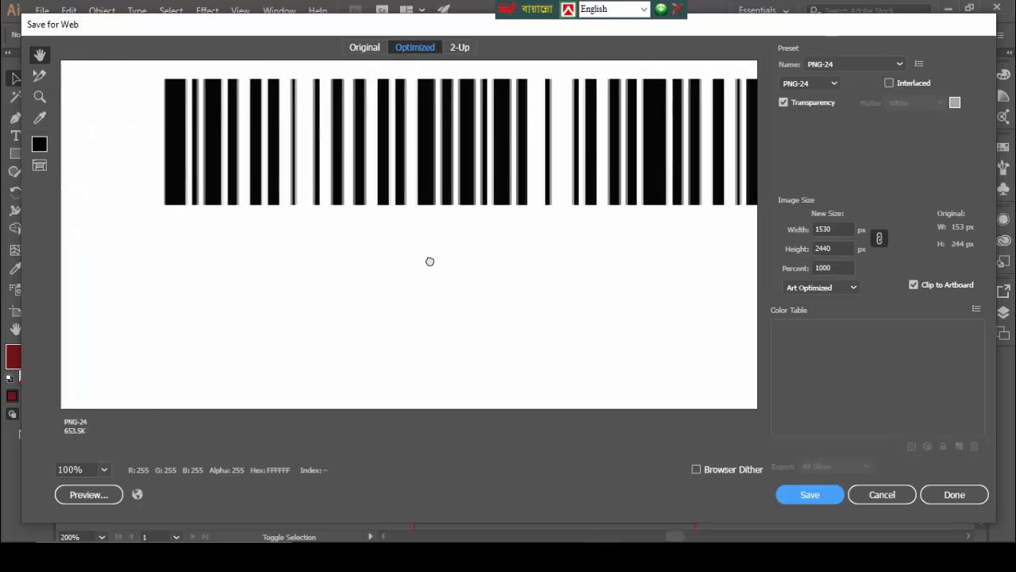
- Save the PNG as ID-Card-5 in the Documents ID Card folder
click(809, 496)
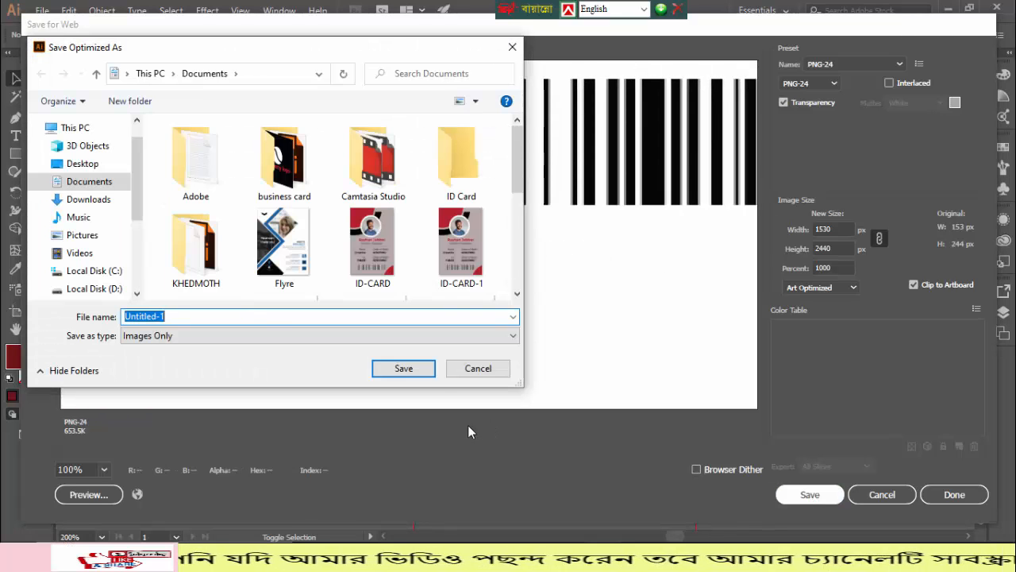
double_click(447, 165)
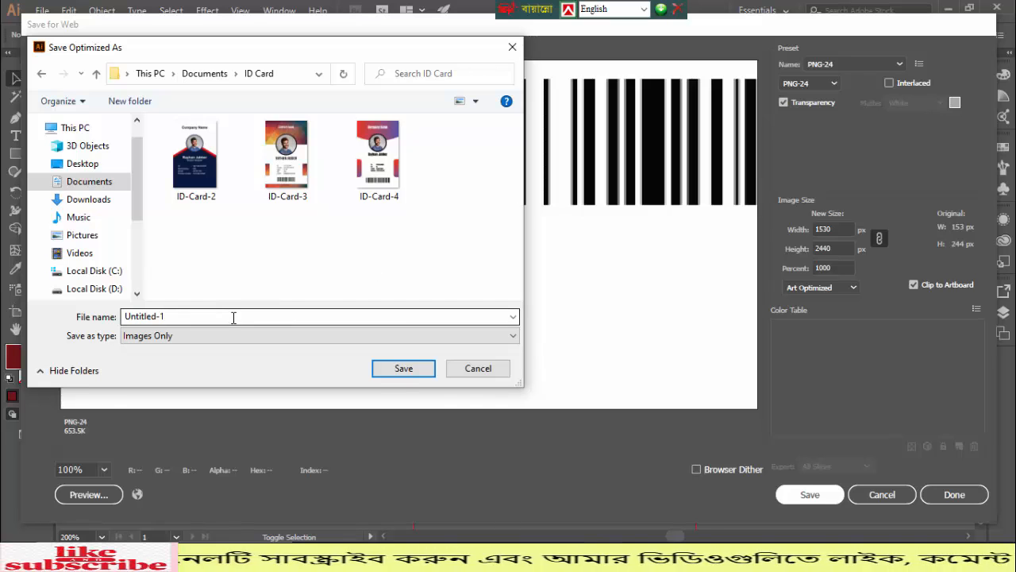
click(387, 183)
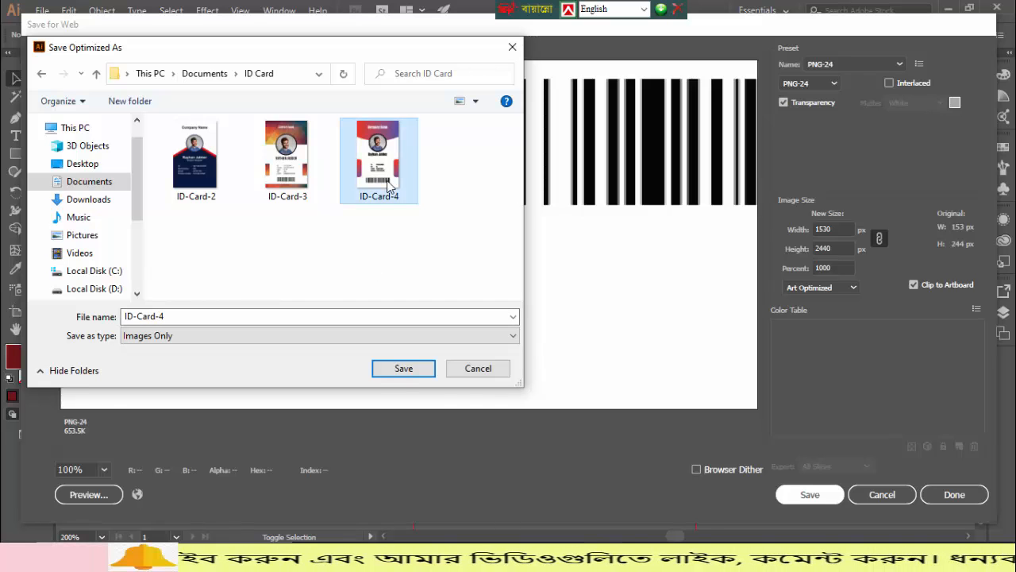
double_click(259, 317)
text(5)
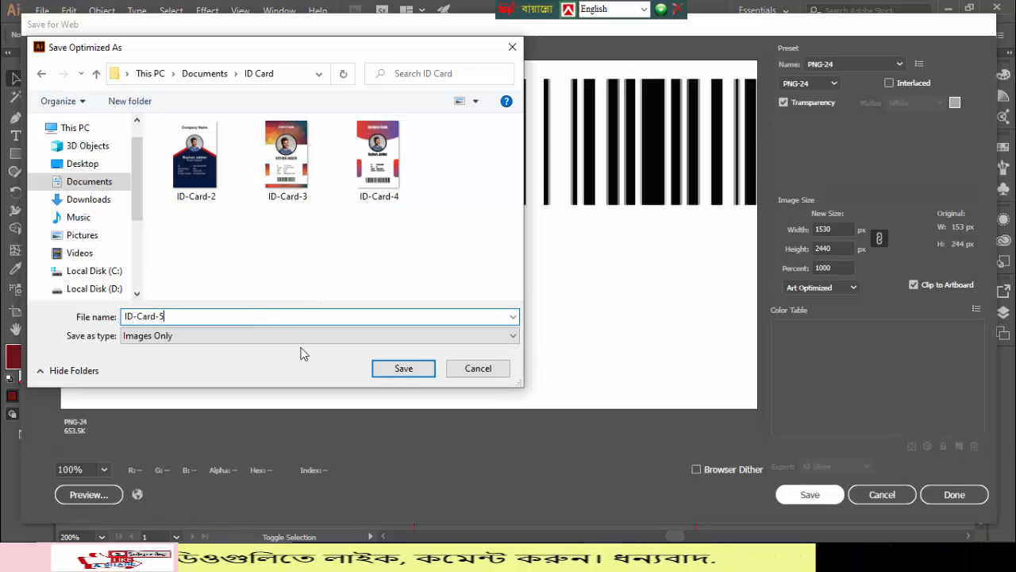
click(415, 371)
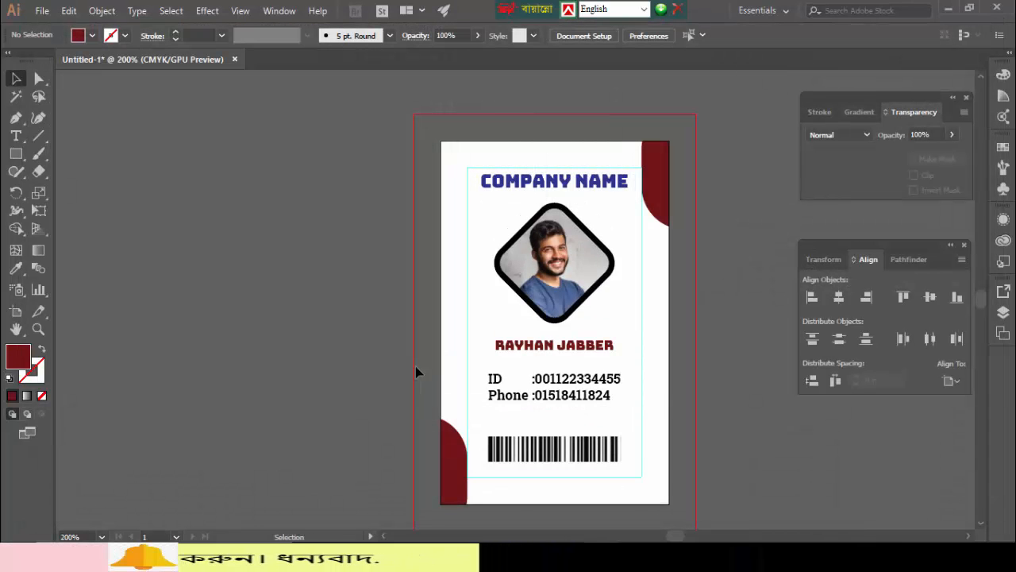
- Save the design as 'ID Card 5' in Documents > ID Card with default Illustrator options
scroll(494, 327, down, 2)
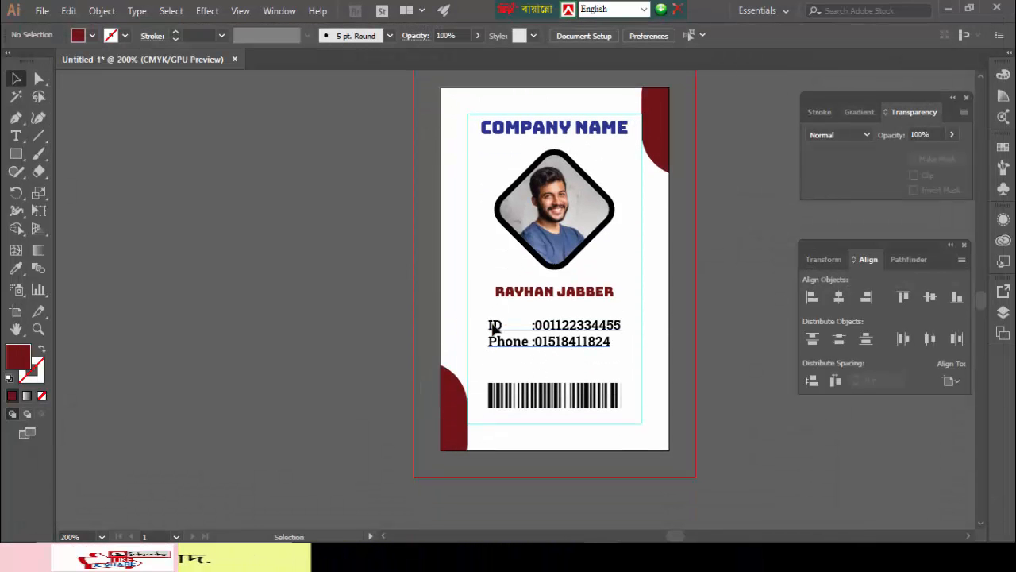
key(ctrl+s)
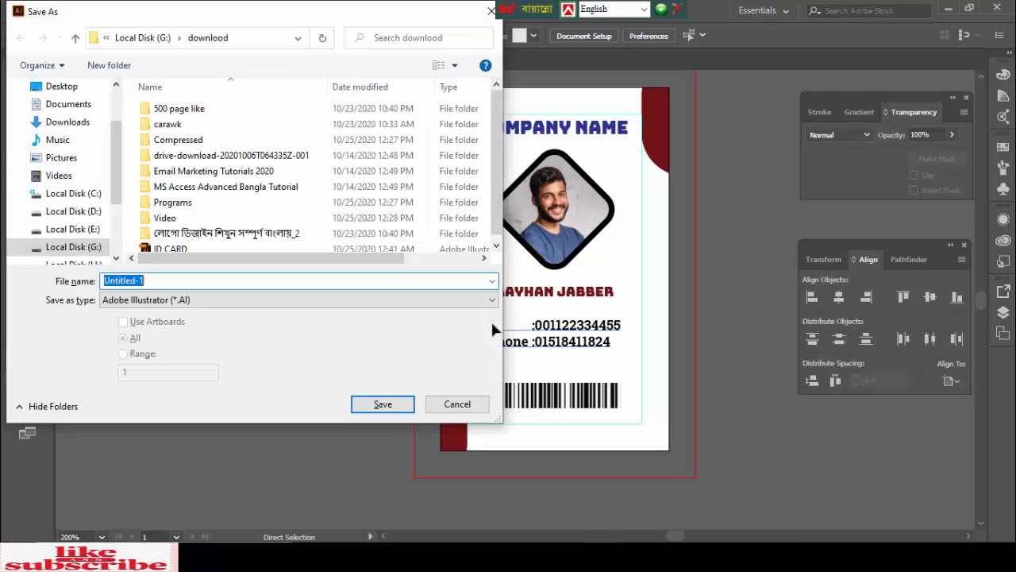
click(63, 159)
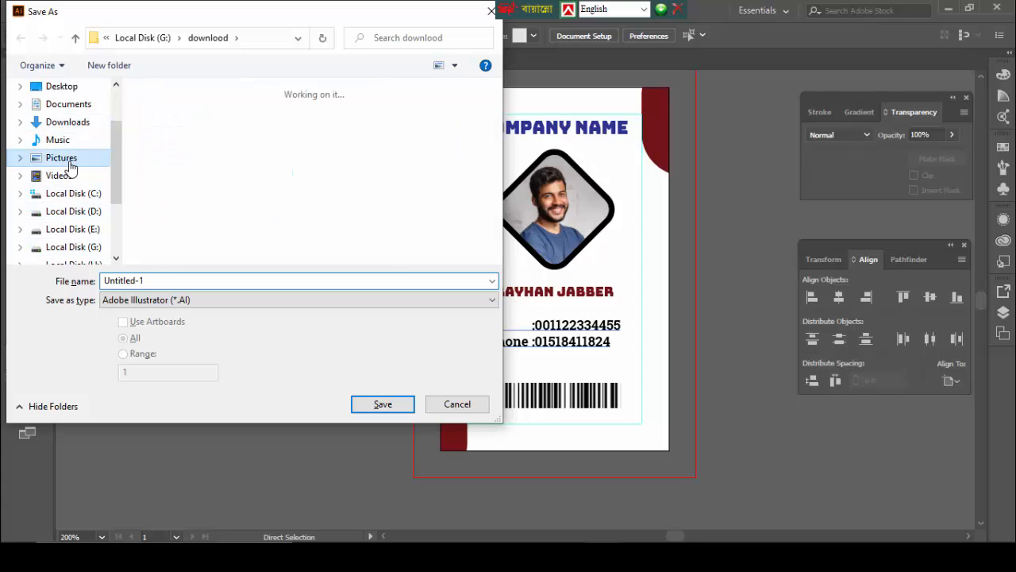
click(68, 109)
double_click(441, 119)
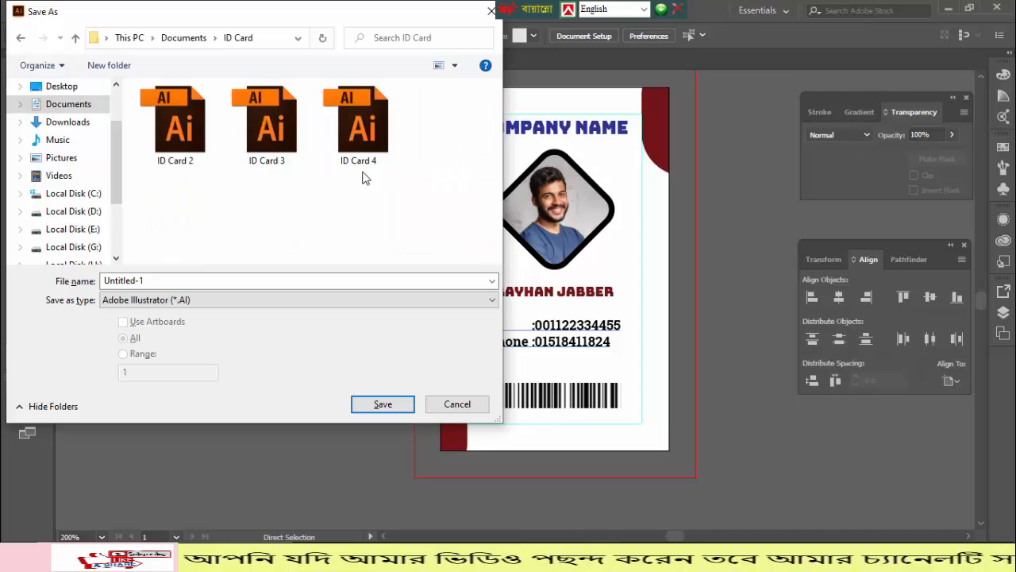
click(367, 158)
double_click(252, 281)
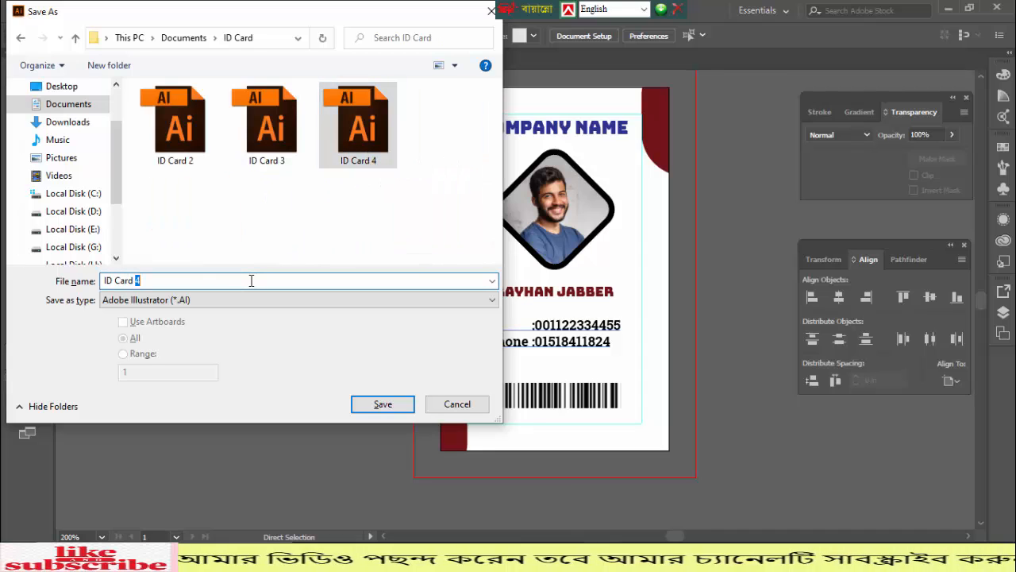
text(5)
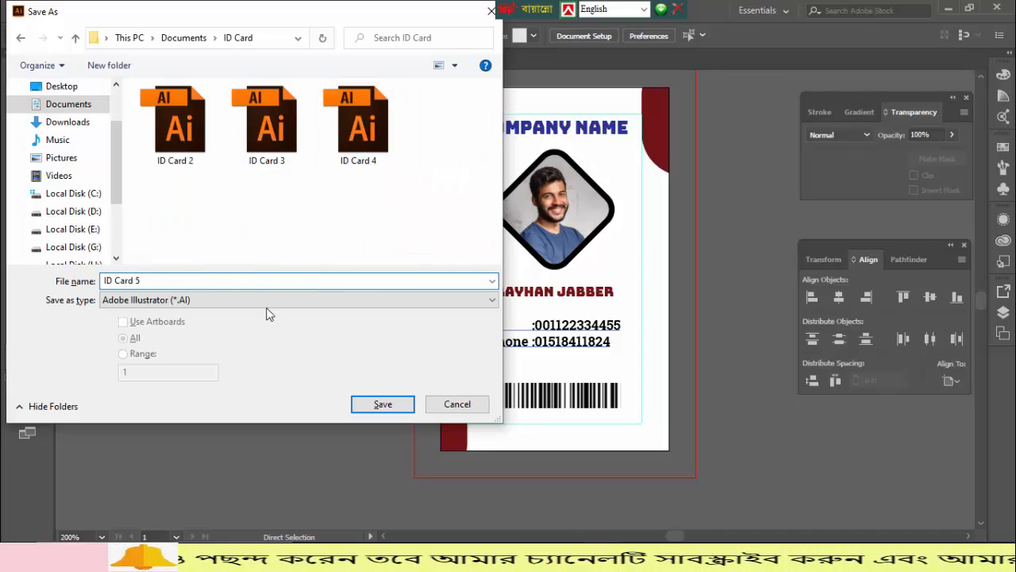
click(363, 404)
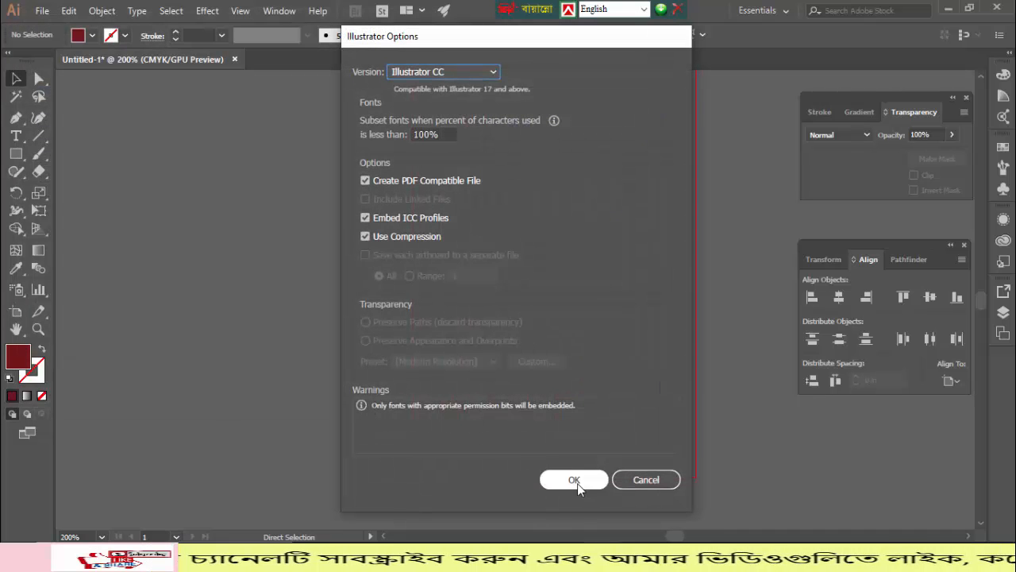
click(573, 481)
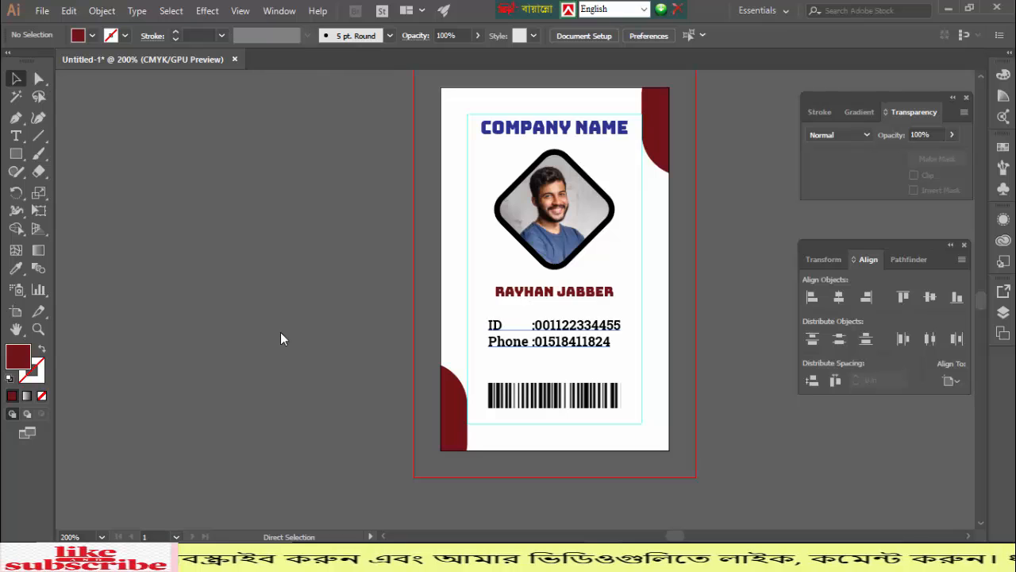